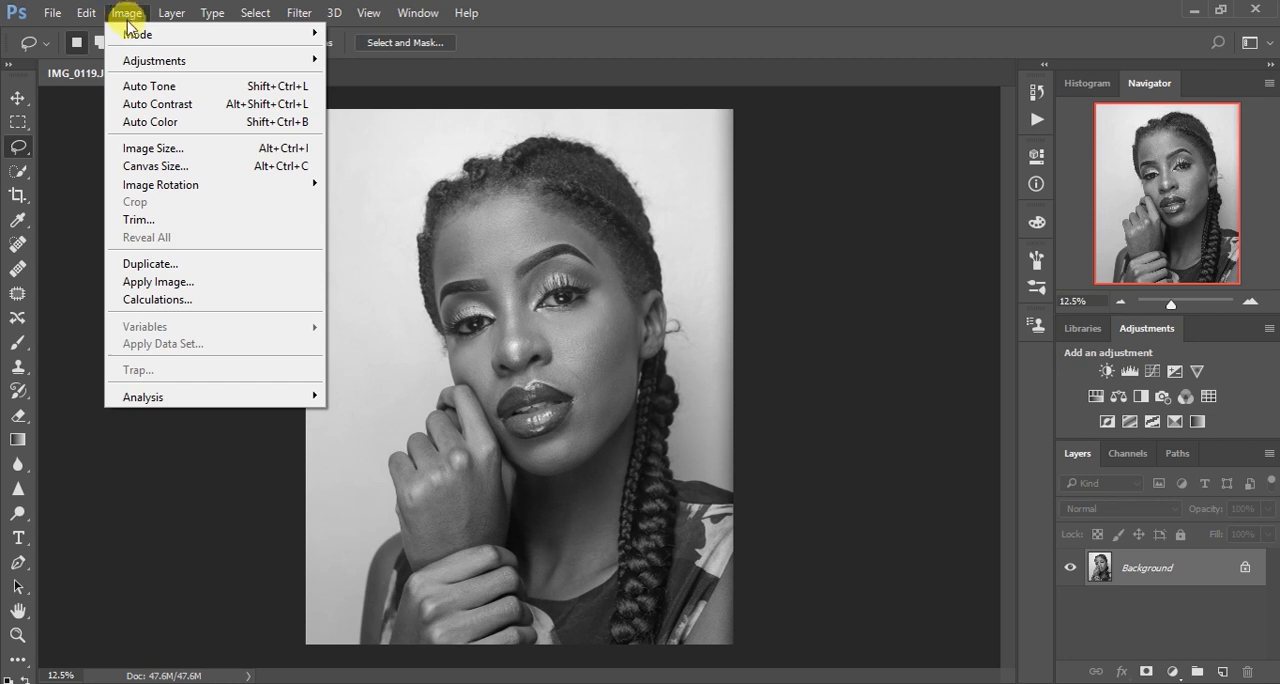
Convert the image to 16 bits per channel and duplicate the Background layer
mouse_move(140, 34)
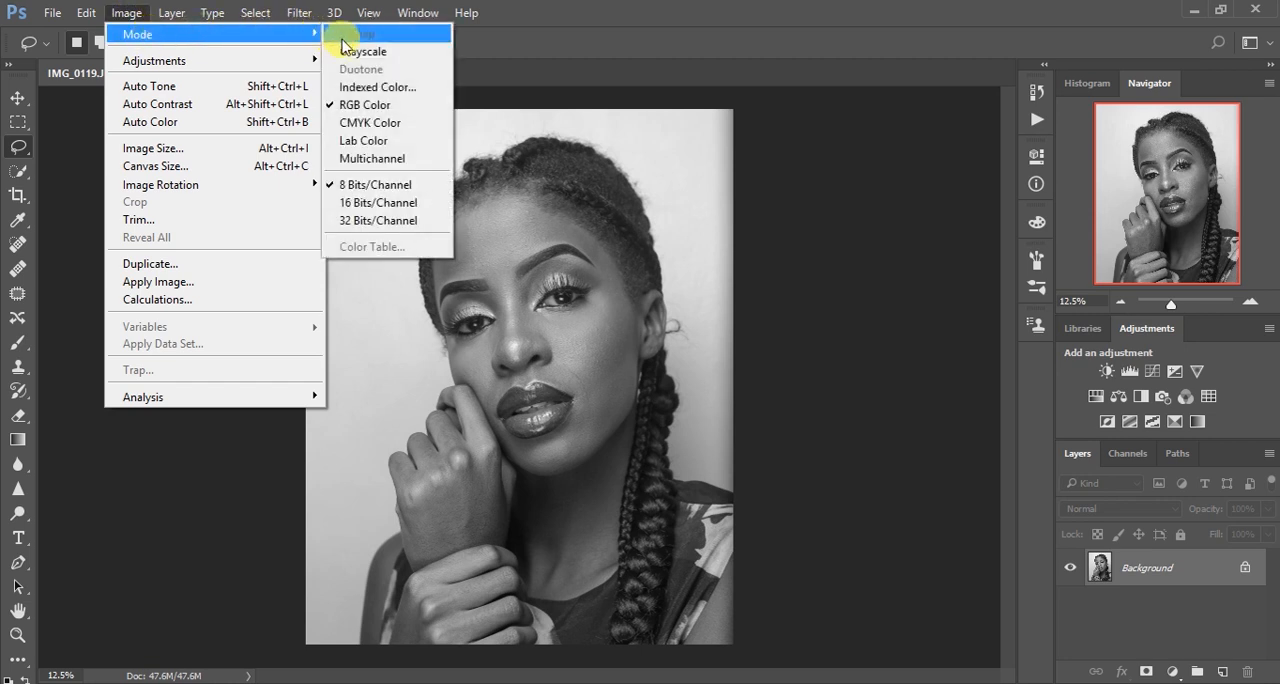
click(393, 204)
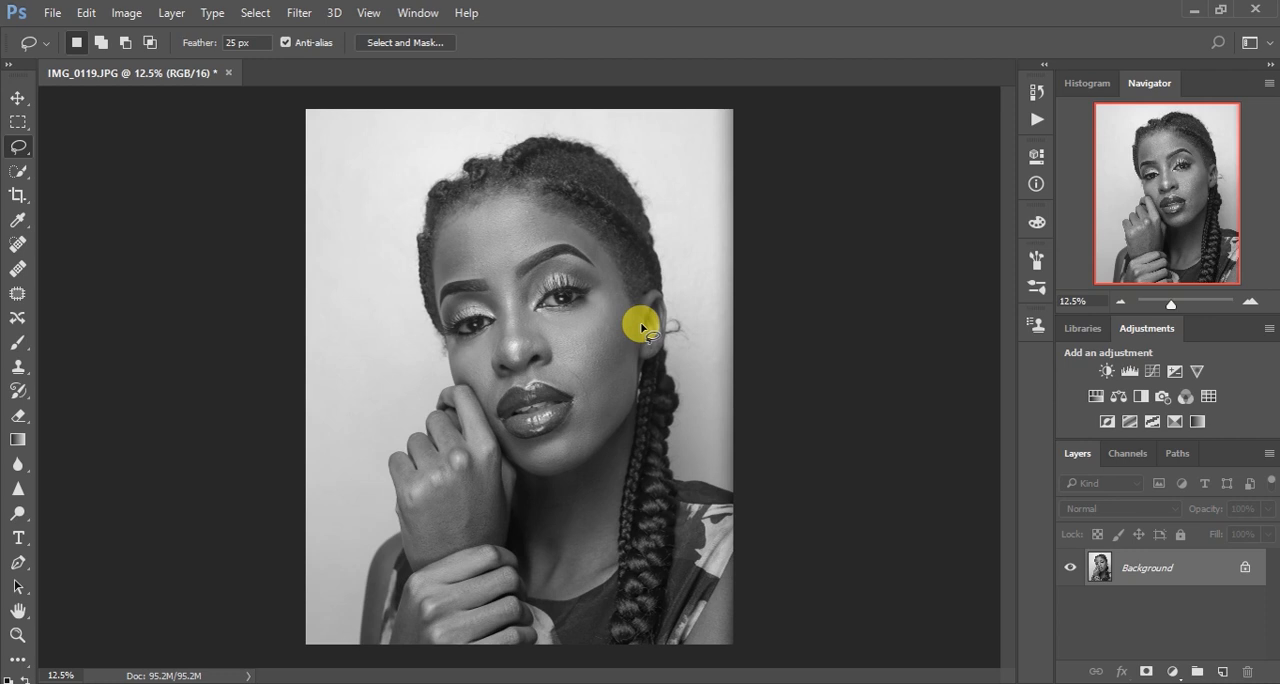
key(ctrl+j)
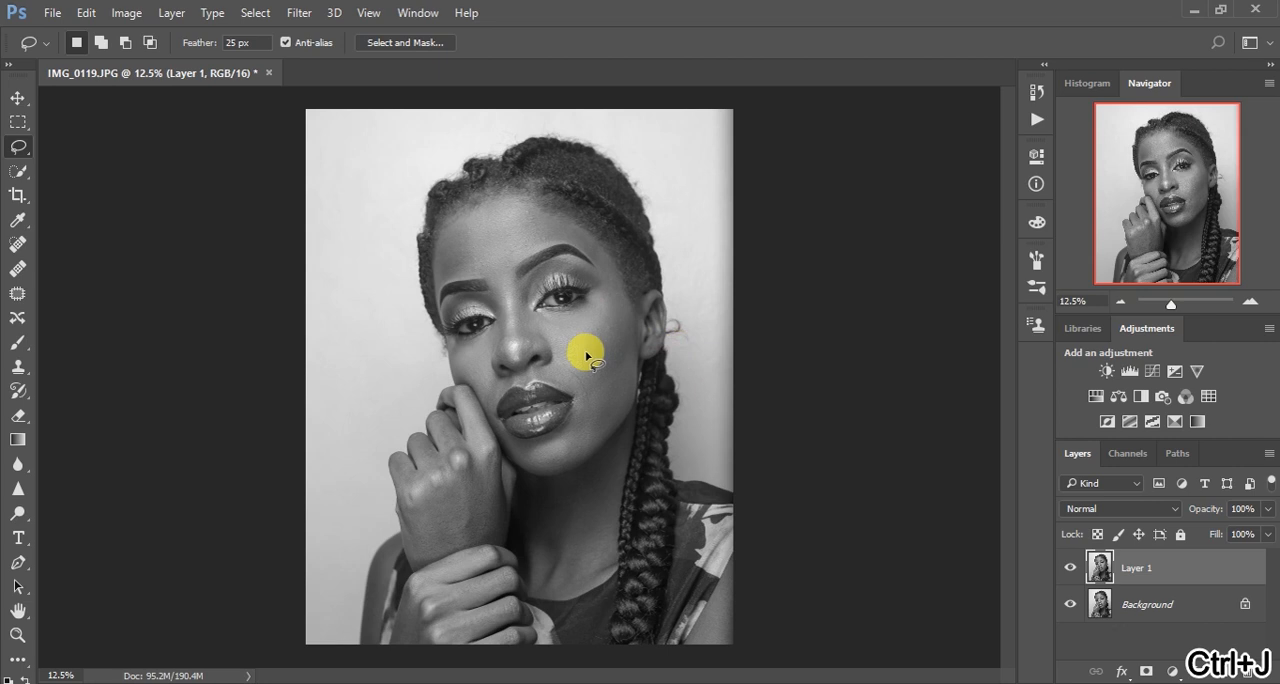
Use the Spot Healing Brush at size 15 on the duplicate layer to remove small blemishes around the subject's eye
click(18, 245)
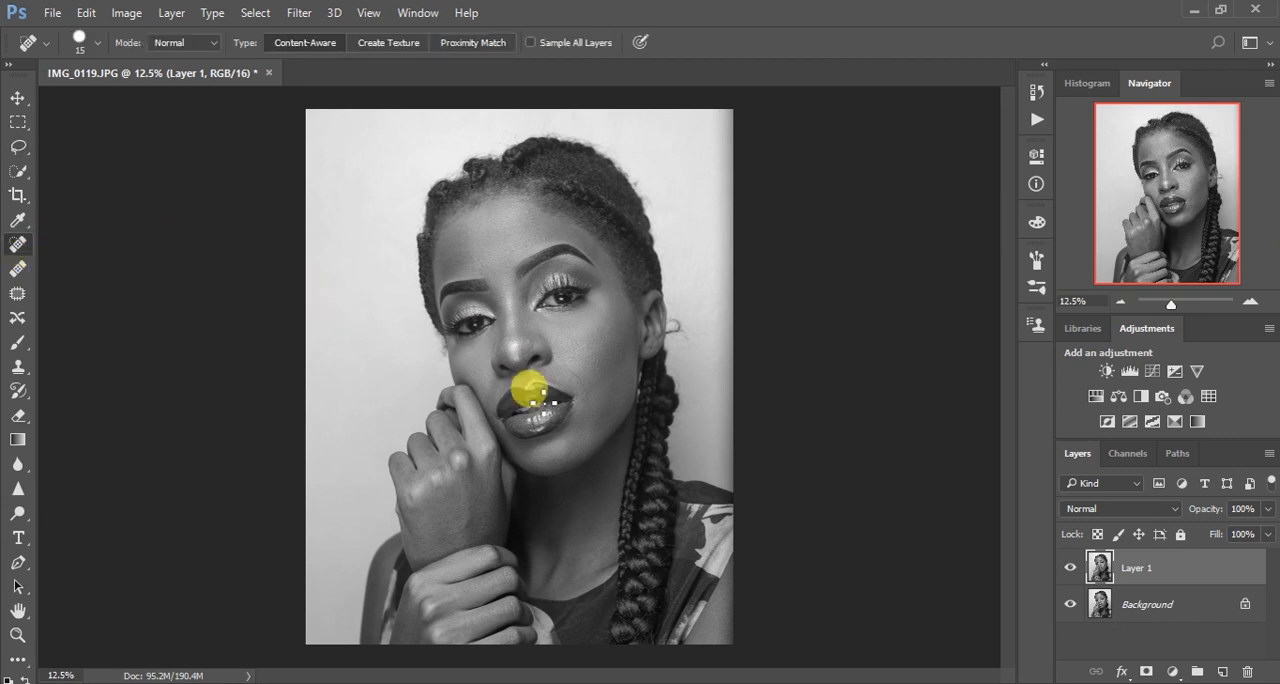
key(ctrl+plus)
key(ctrl+plus)
key(ctrl+plus)
key(ctrl+plus)
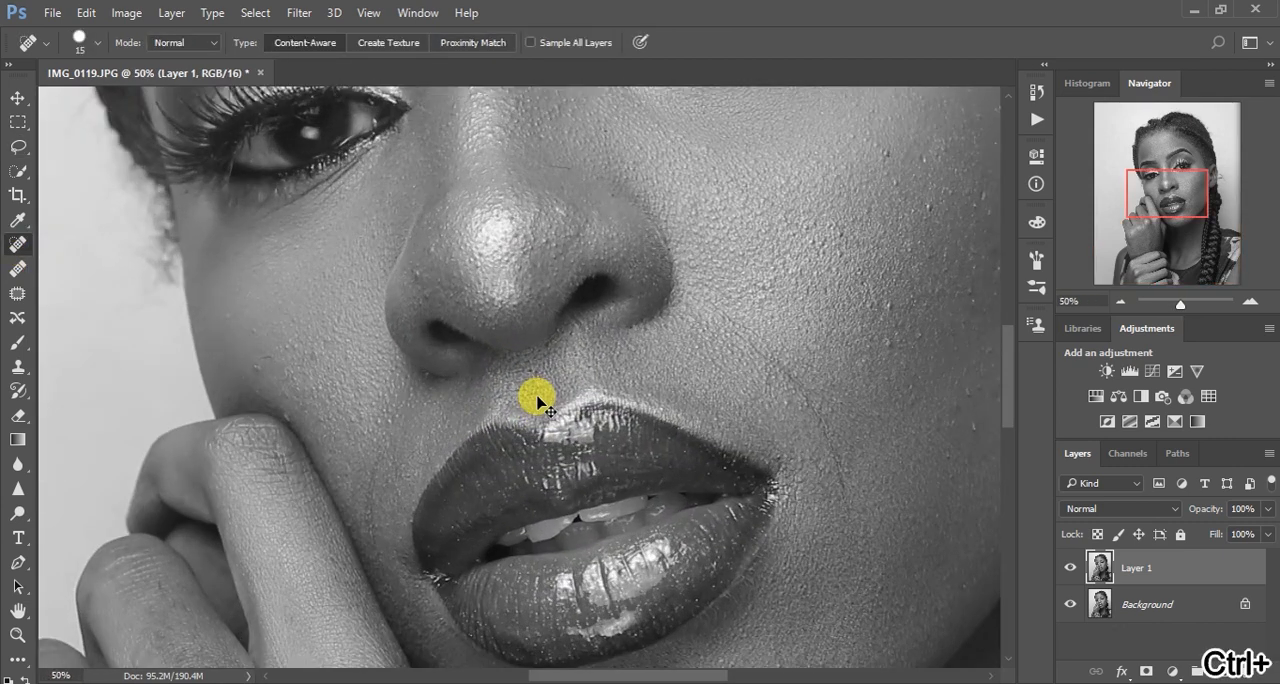
key(ctrl+plus)
key(ctrl+plus)
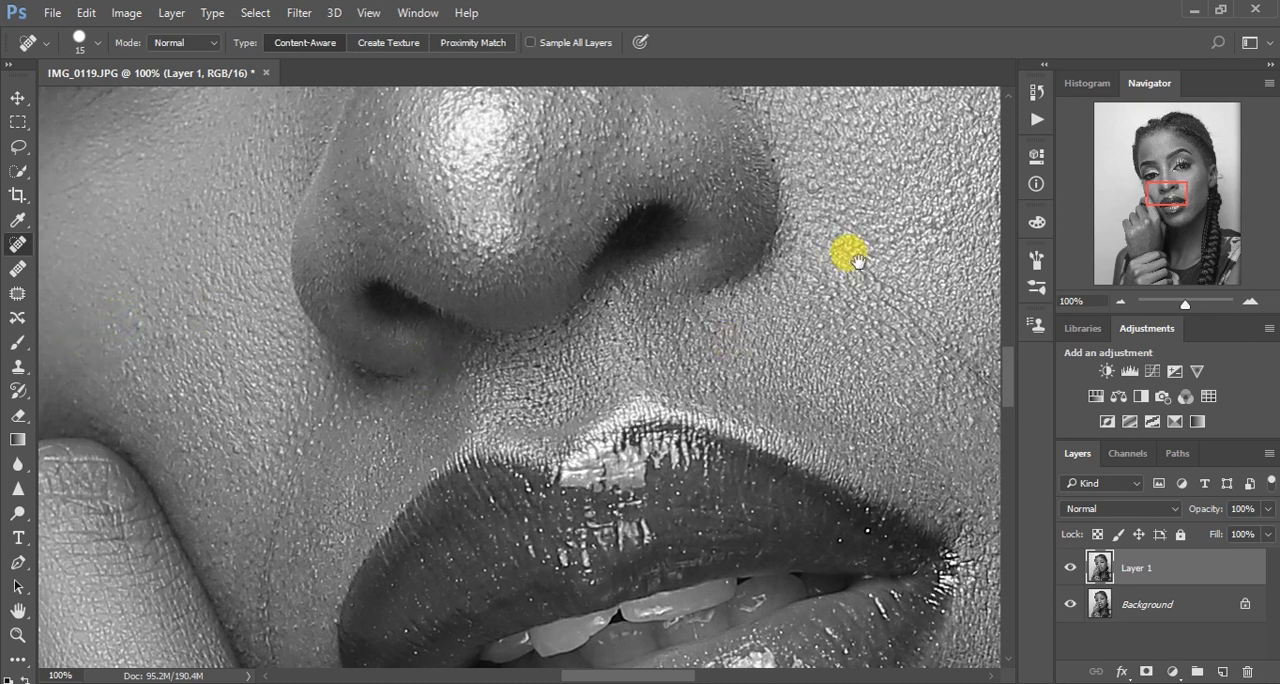
scroll(857, 270, up, 8)
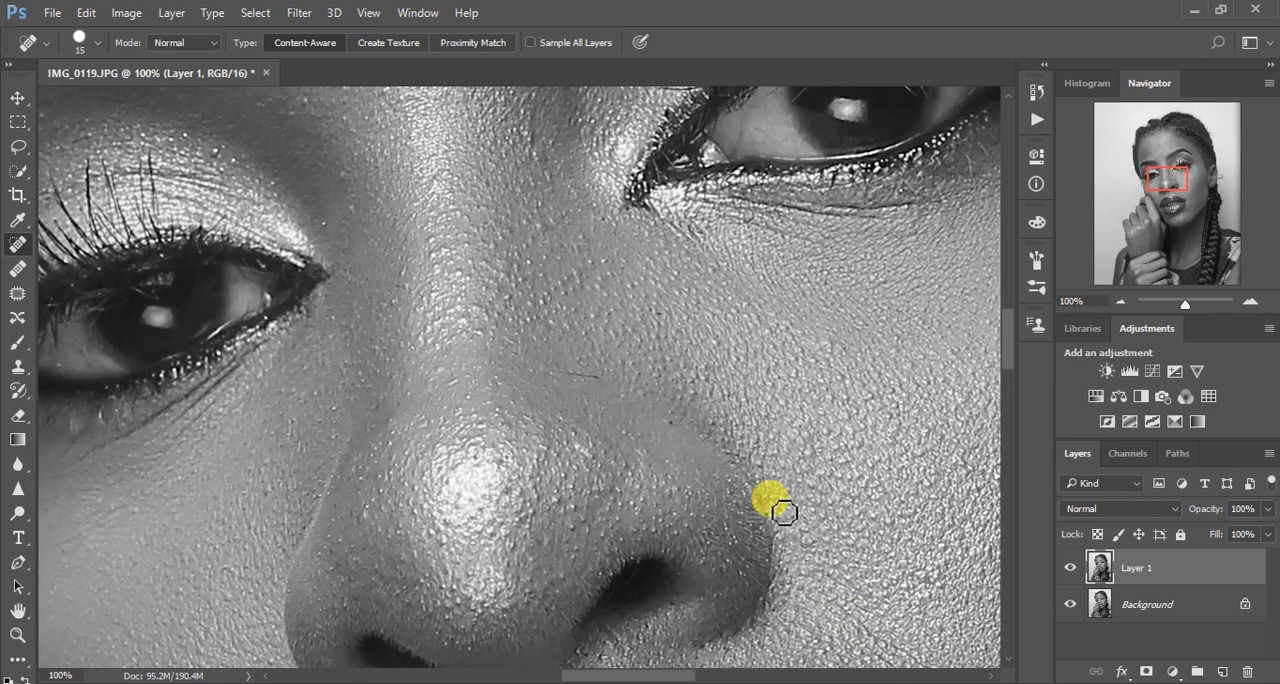
key(ctrl+minus)
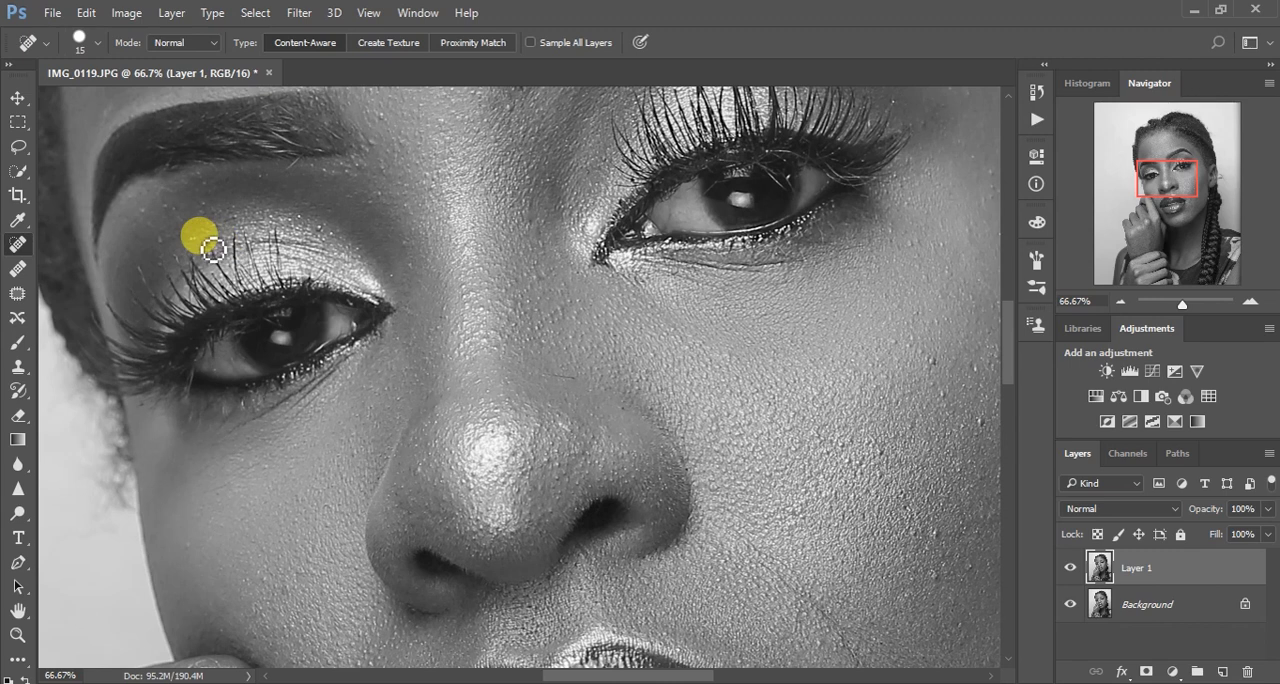
click(137, 206)
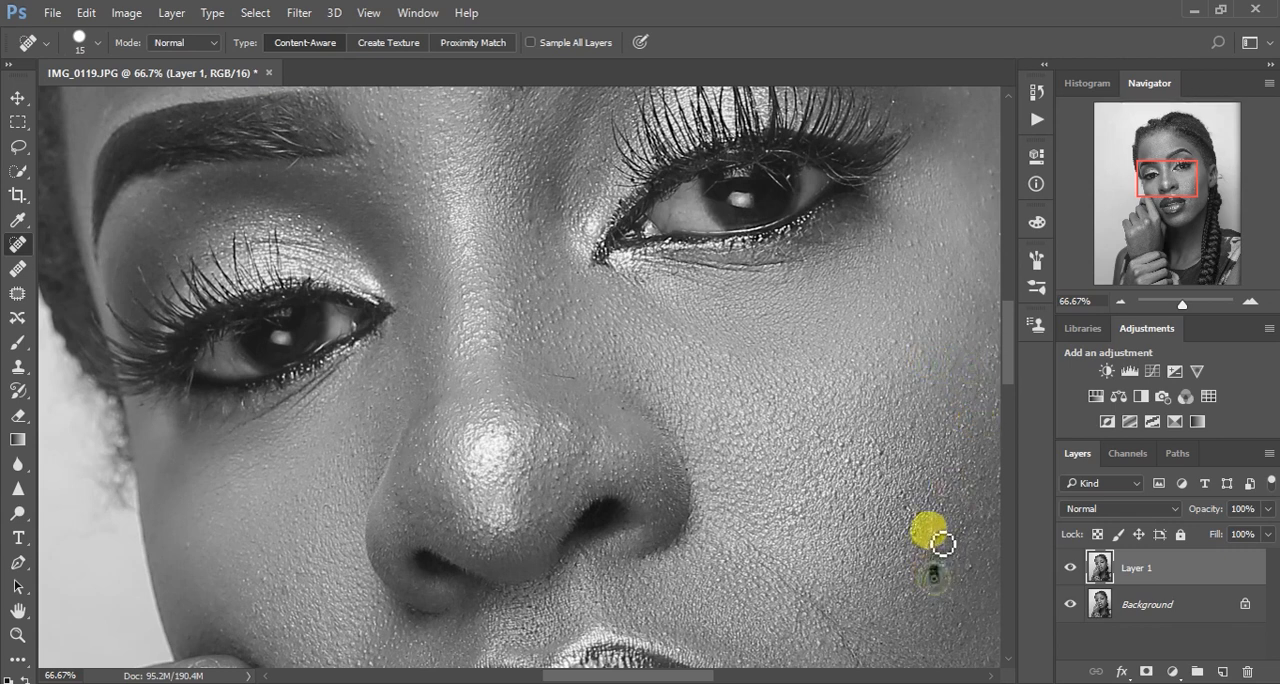
Heal the small skin blemishes on the forehead above the eyebrows with the same size 15 brush
drag(921, 393, 850, 670)
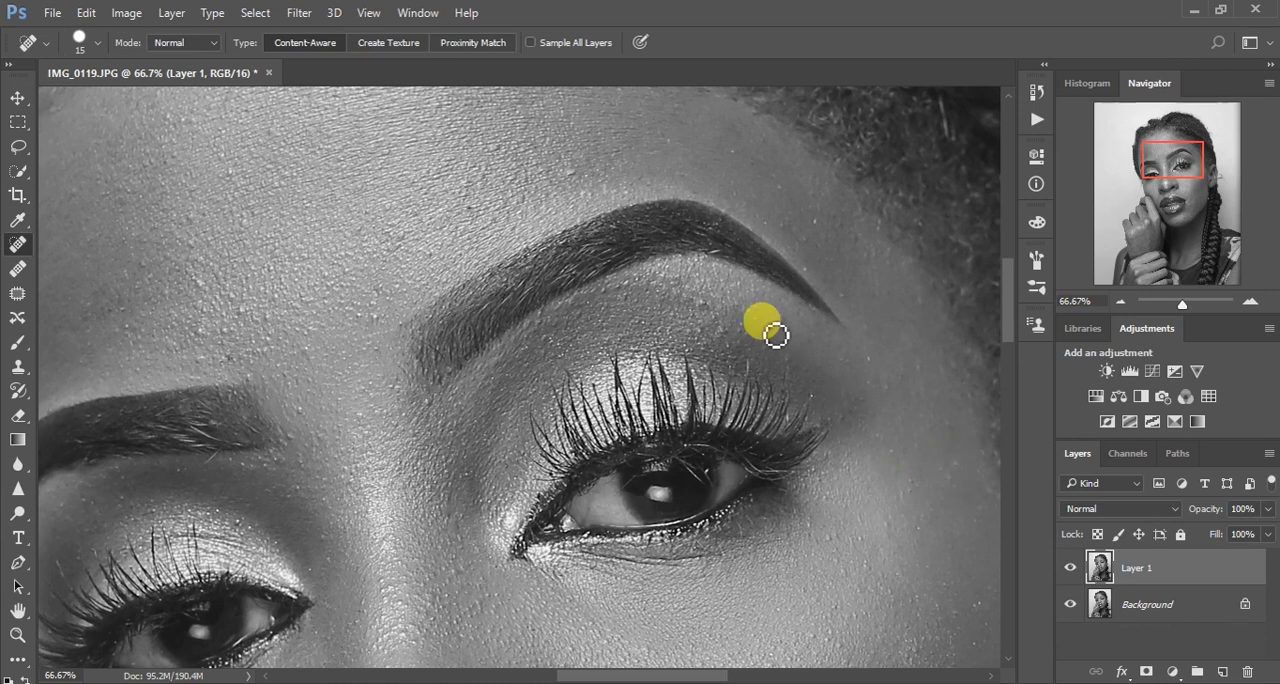
drag(557, 237, 667, 371)
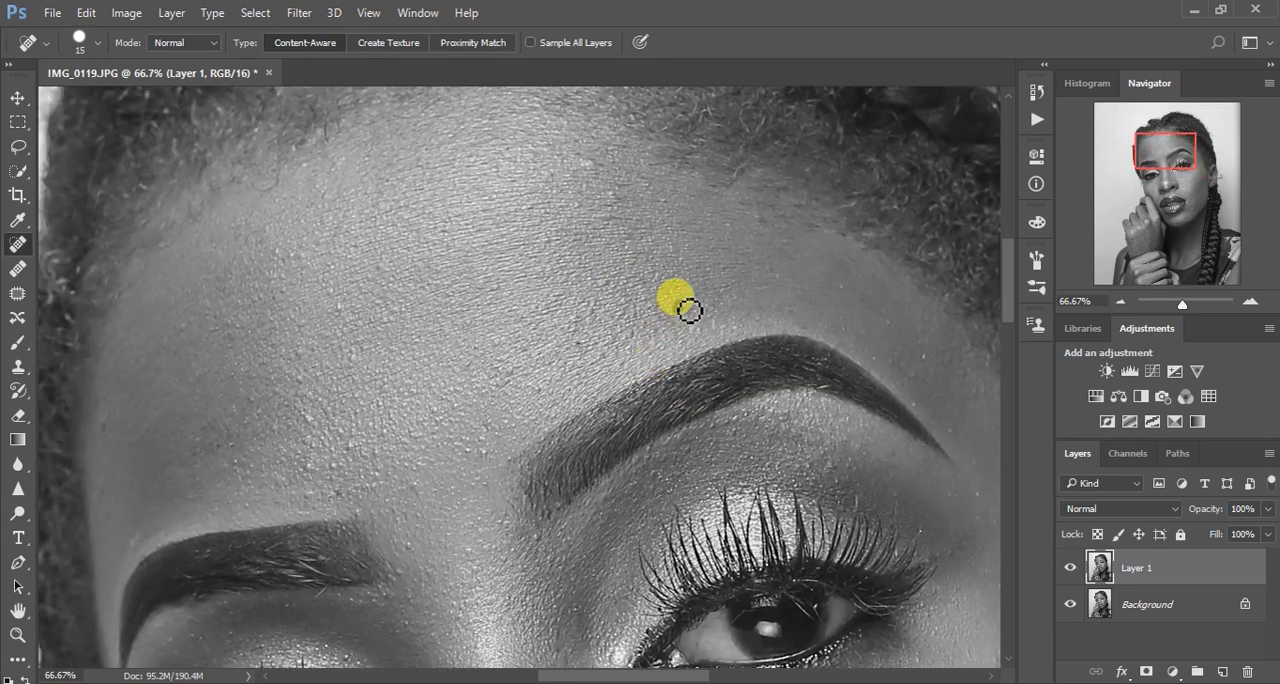
click(588, 168)
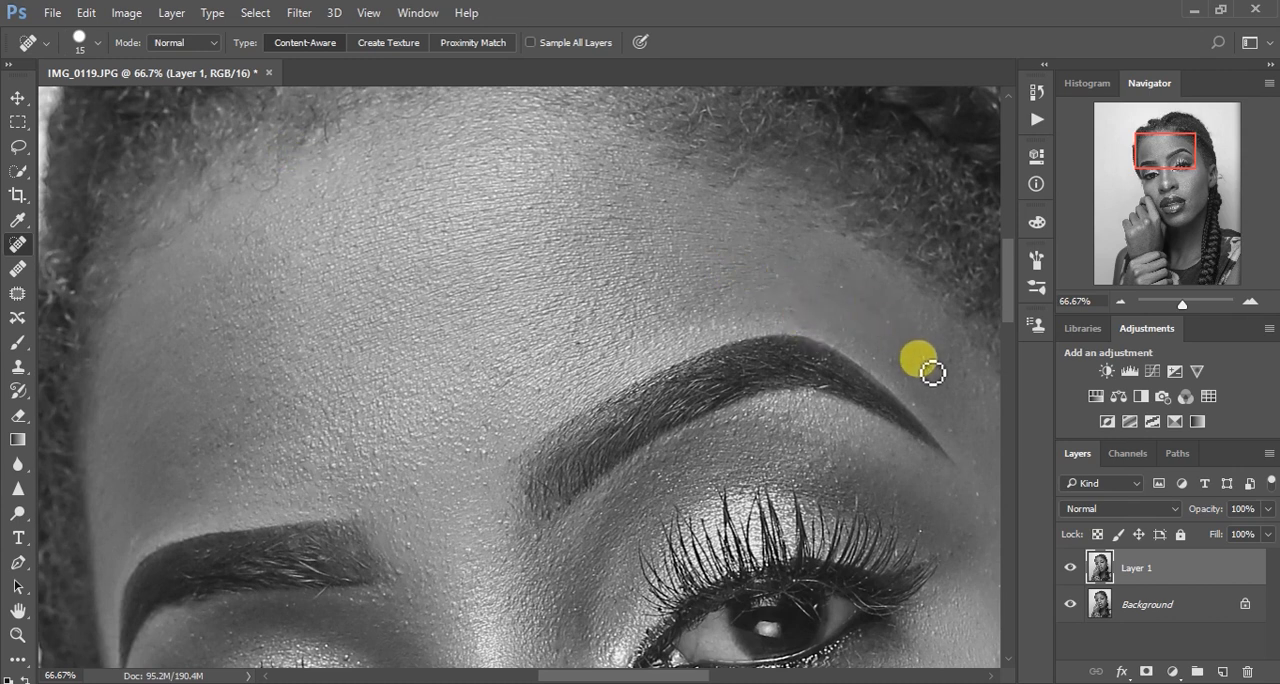
Enlarge the healing brush to size 30 and remove blemishes on the cheeks, beside the mouth and on the forehead
drag(798, 474, 743, 266)
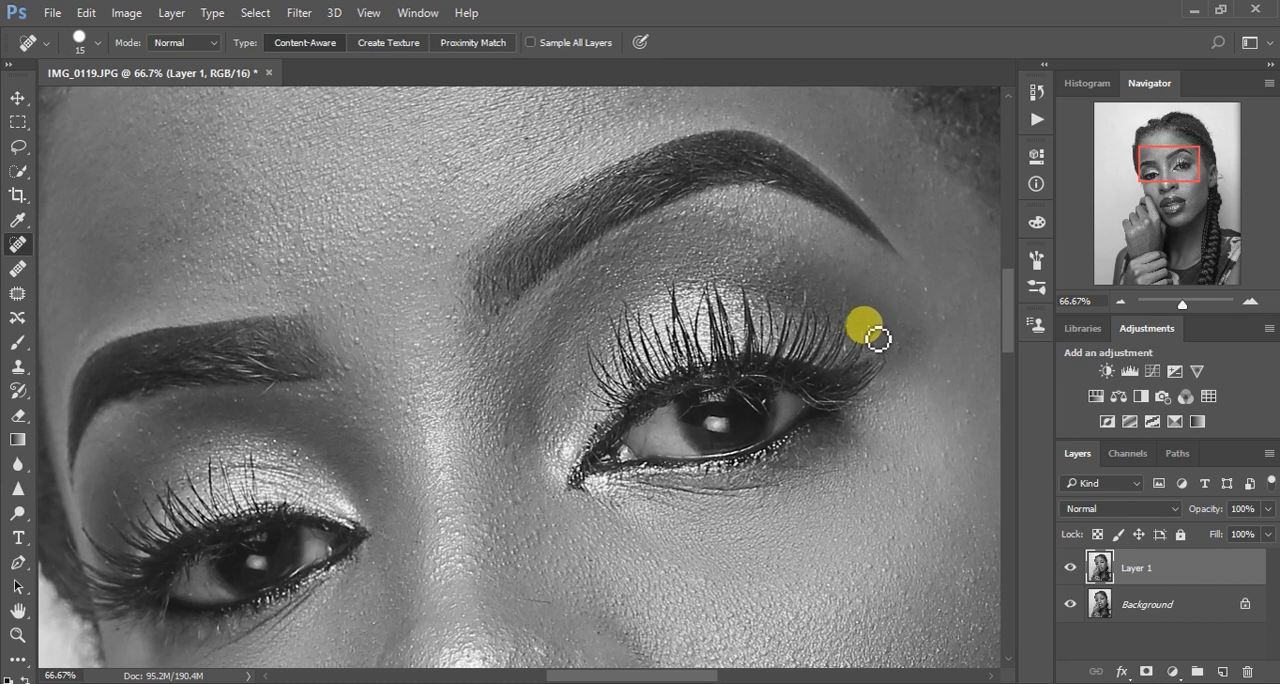
drag(752, 466, 720, 234)
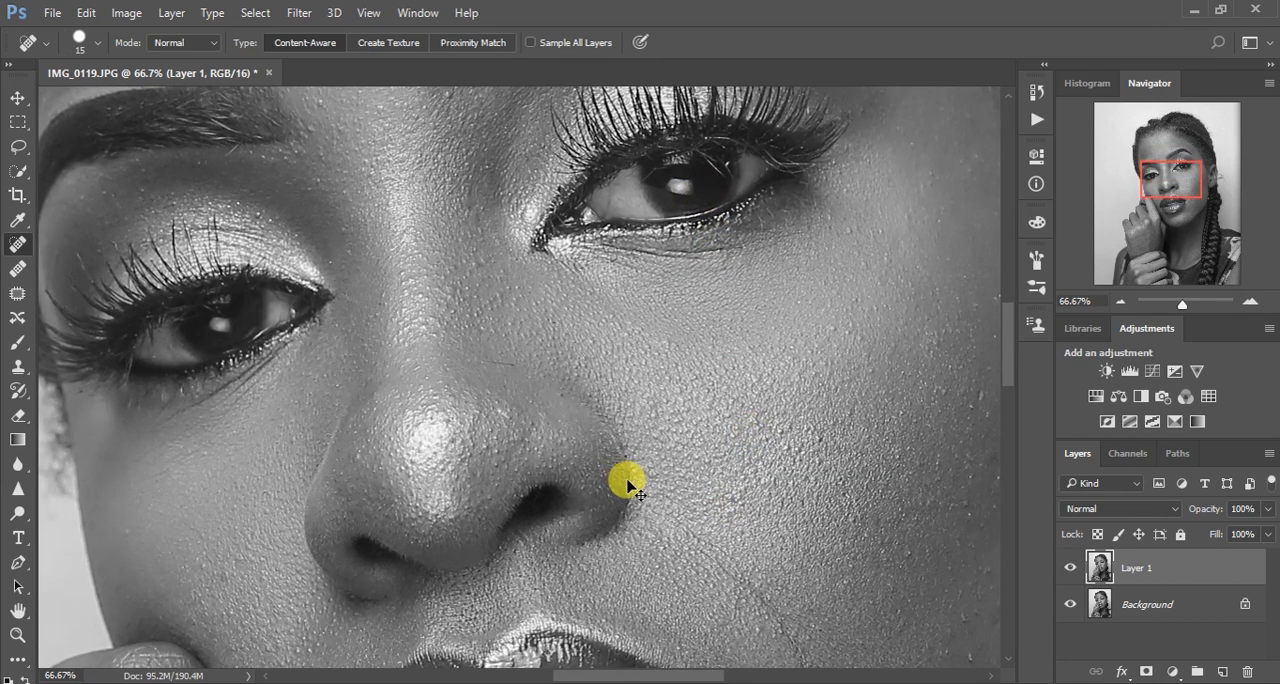
key(ctrl+minus)
key(ctrl+minus)
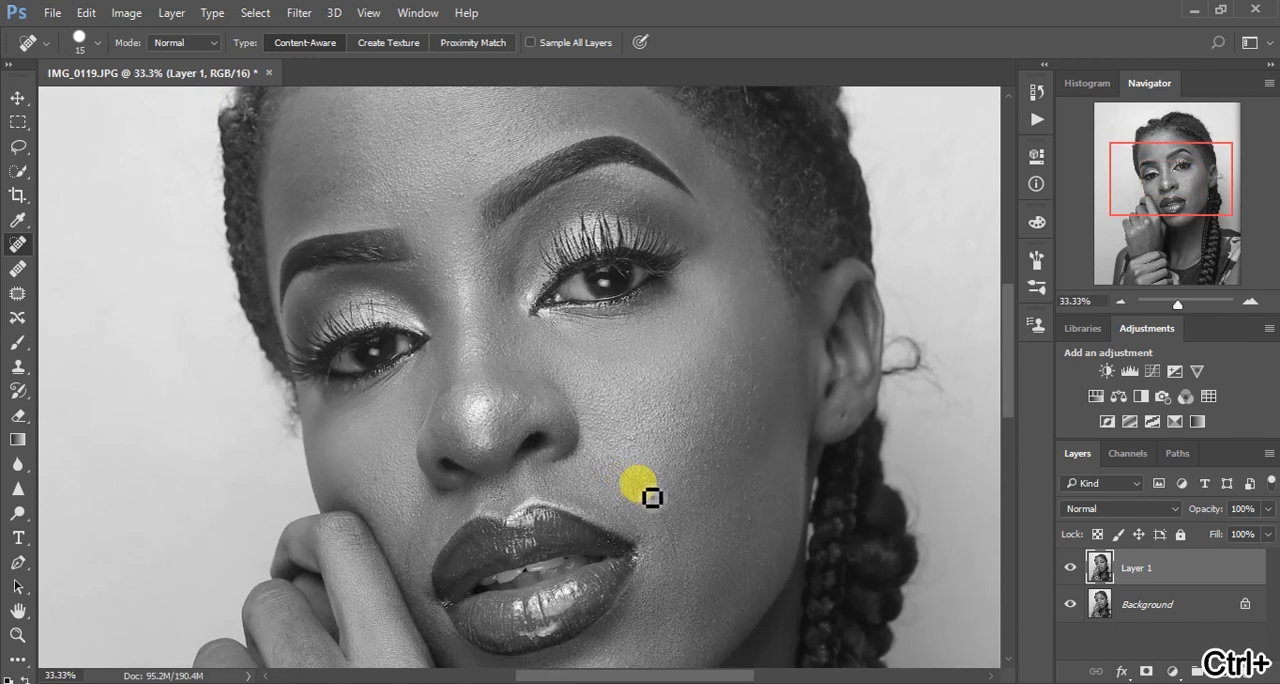
key(bracketright)
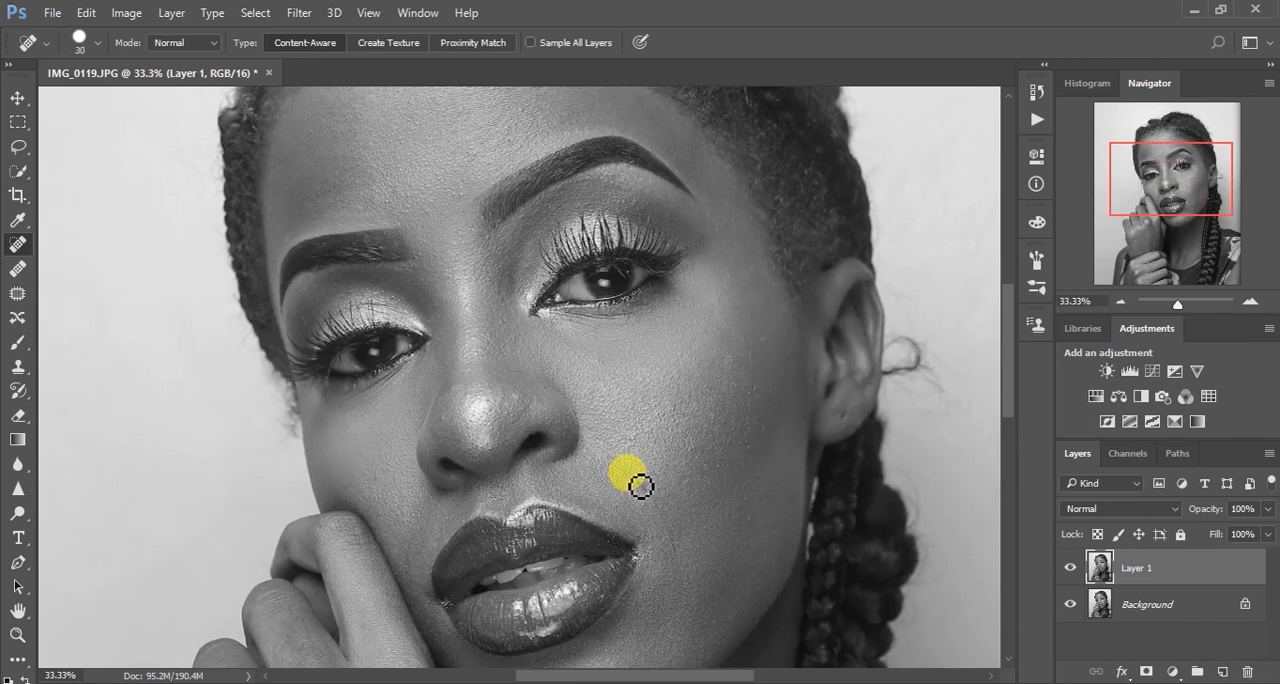
drag(638, 482, 684, 564)
click(675, 554)
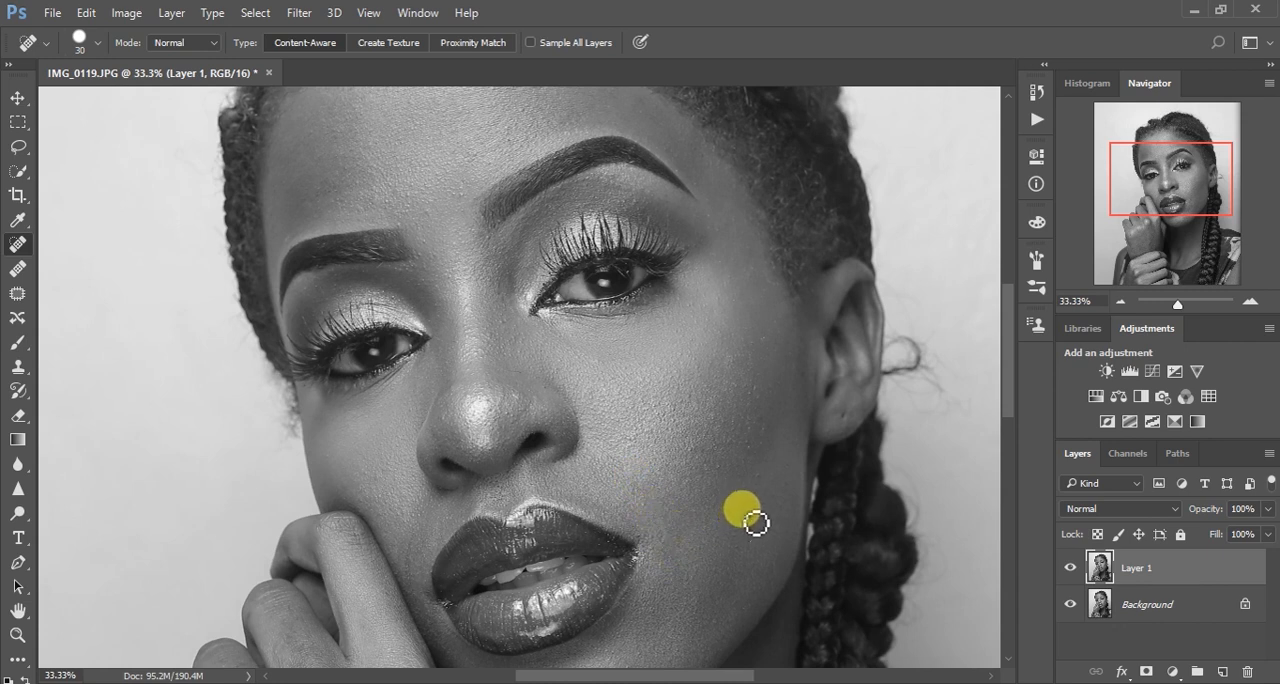
click(756, 396)
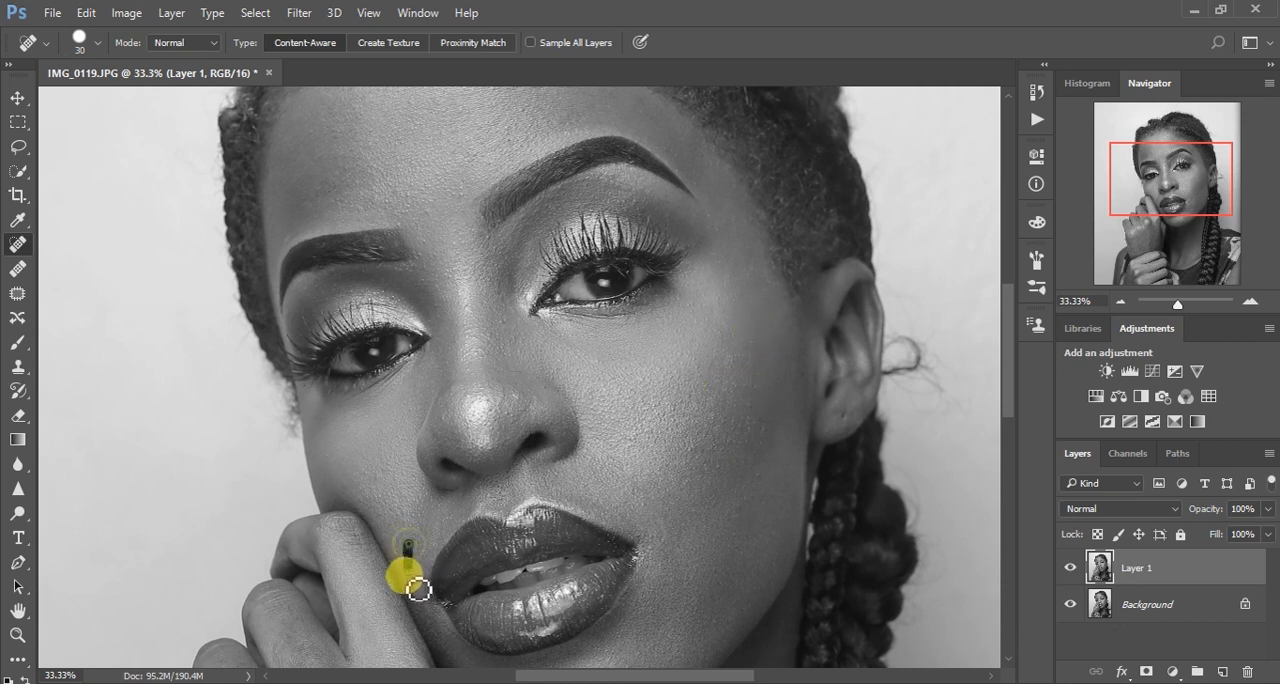
click(456, 193)
Heal the skin marks on the fingers and back of the raised hand with the size 30 brush
drag(653, 461, 628, 258)
drag(630, 456, 631, 251)
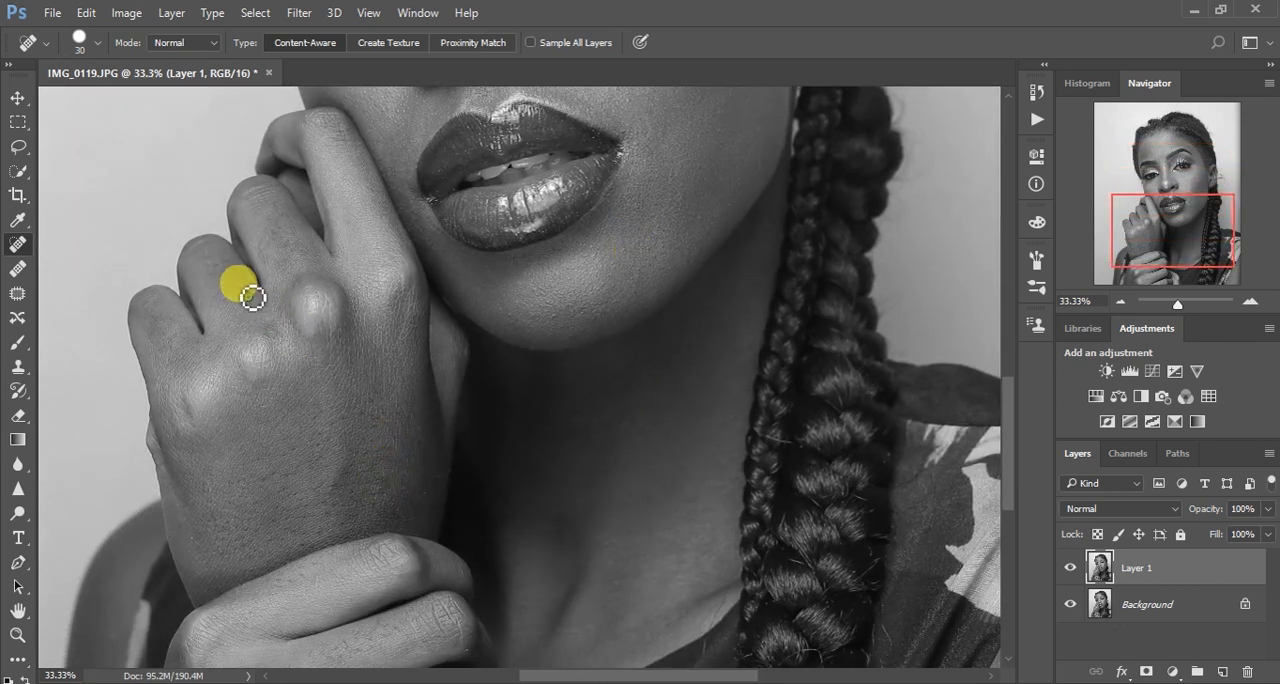
mouse_move(231, 280)
mouse_down()
mouse_move(220, 266)
mouse_move(236, 272)
mouse_up()
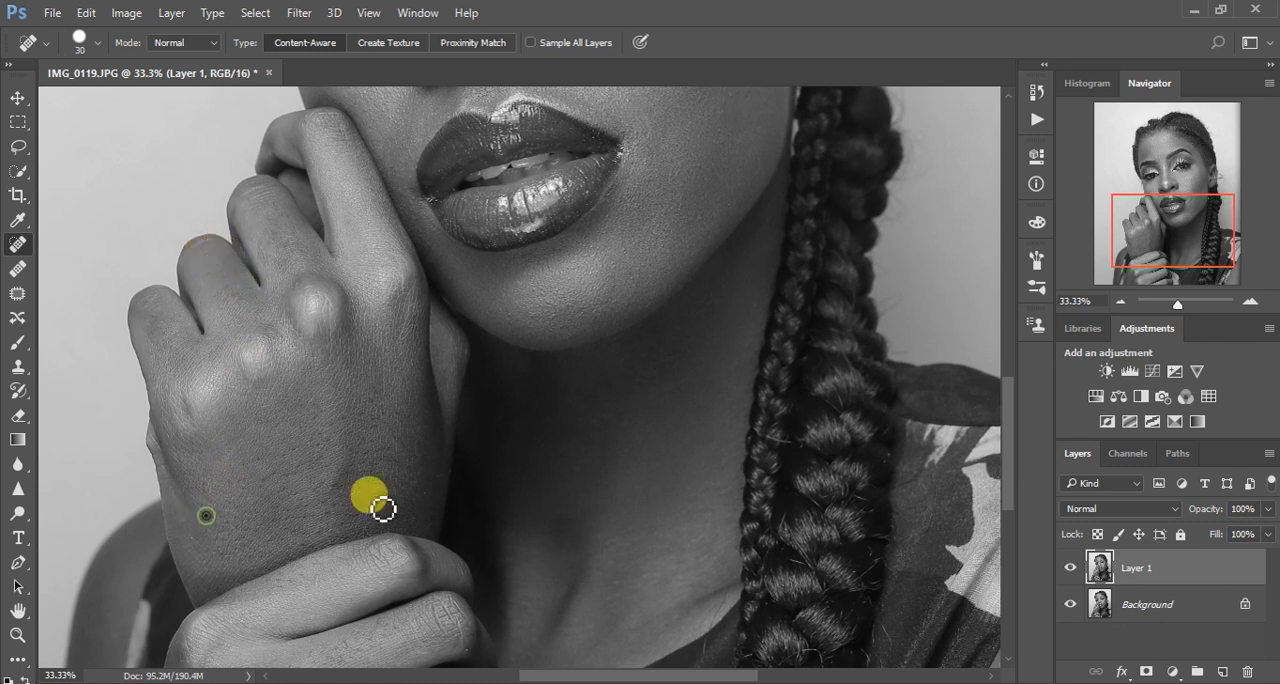
drag(466, 528, 469, 257)
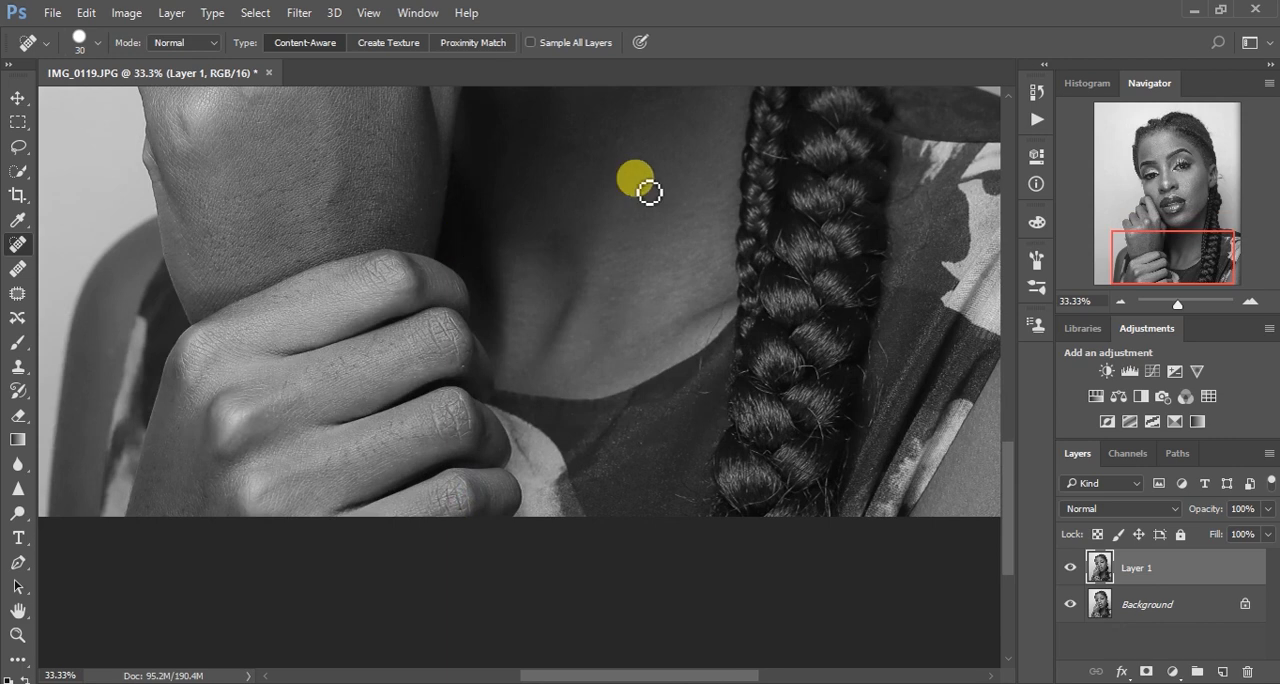
Enlarge the healing brush to size 60 and paint out the stray curl of hair beside the ear
drag(694, 177, 707, 578)
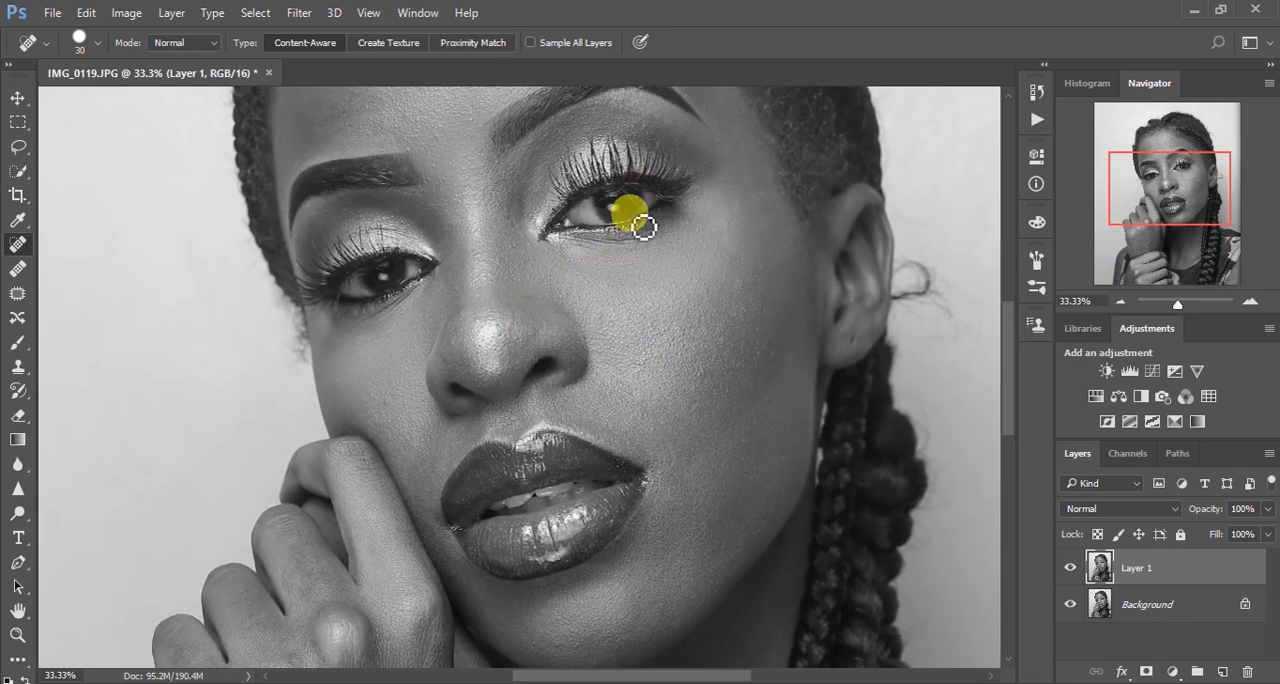
mouse_move(651, 189)
mouse_down()
mouse_move(695, 467)
mouse_move(665, 570)
mouse_up()
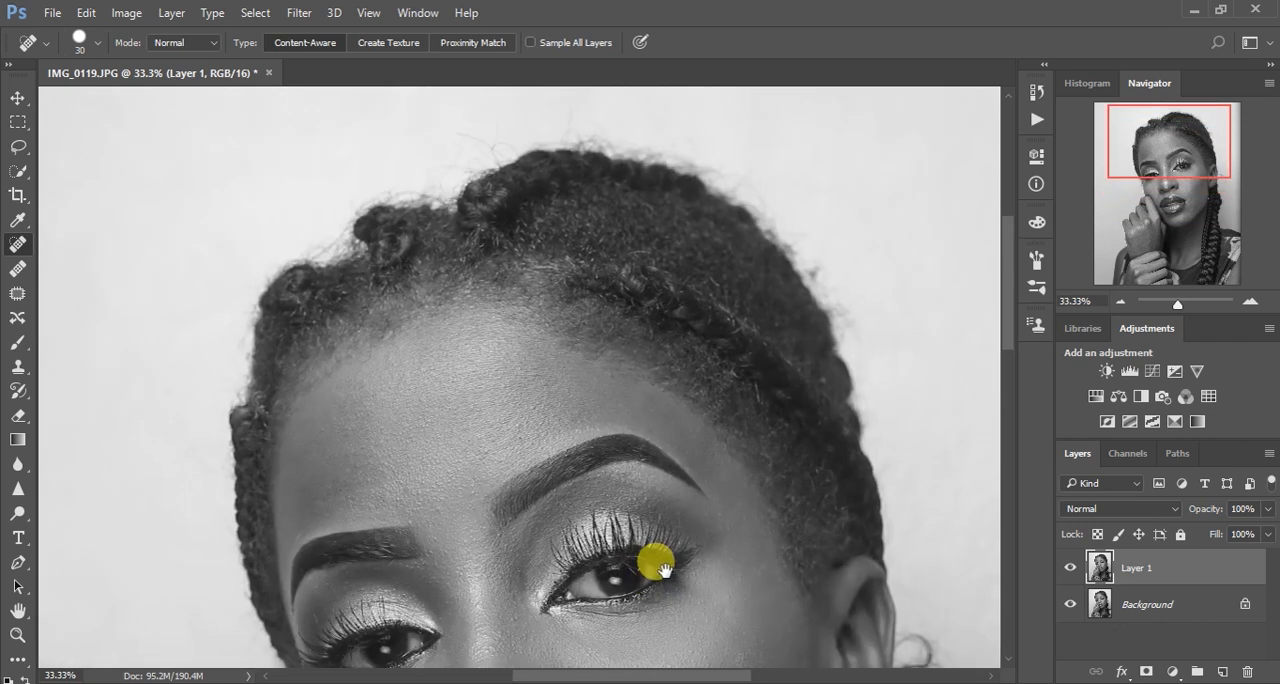
drag(797, 429, 673, 158)
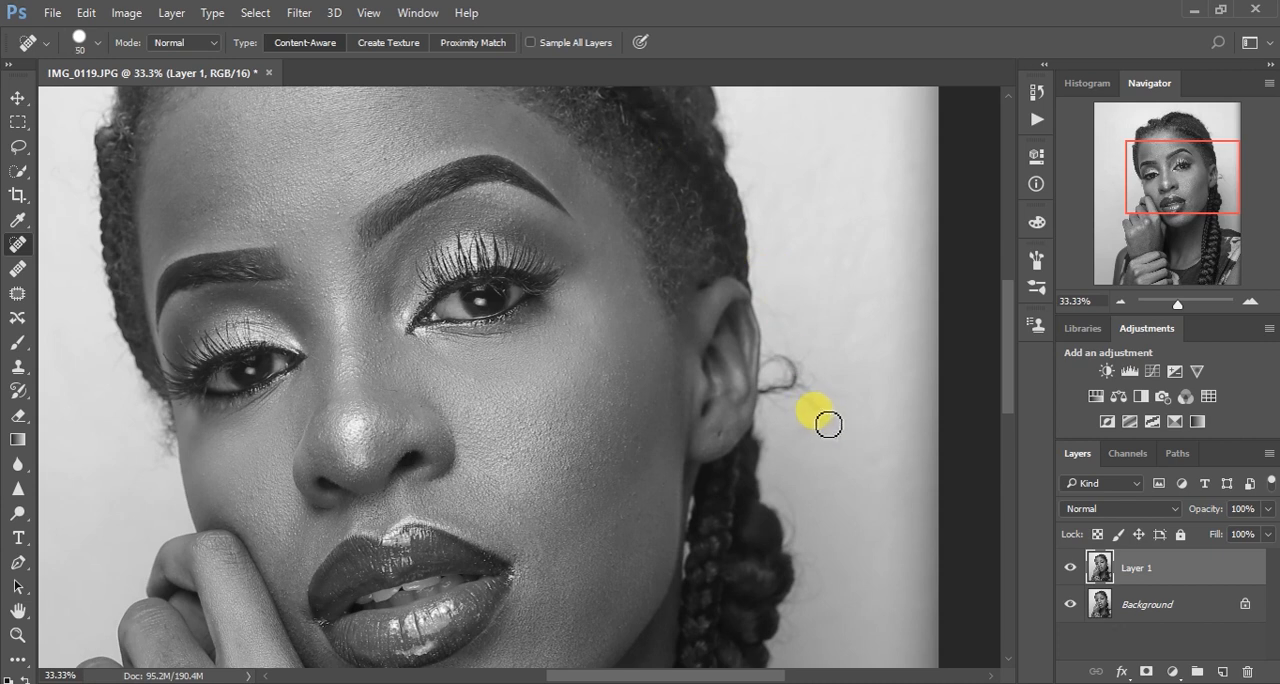
key(])
drag(823, 418, 819, 410)
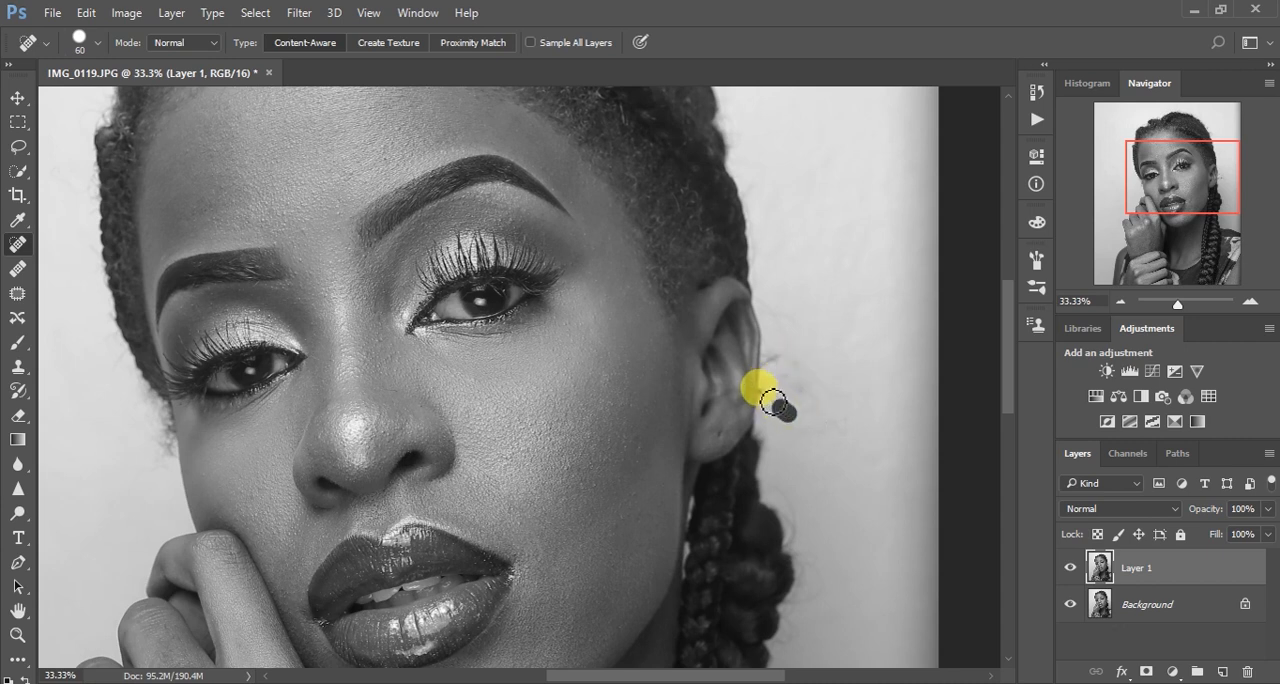
drag(764, 393, 773, 381)
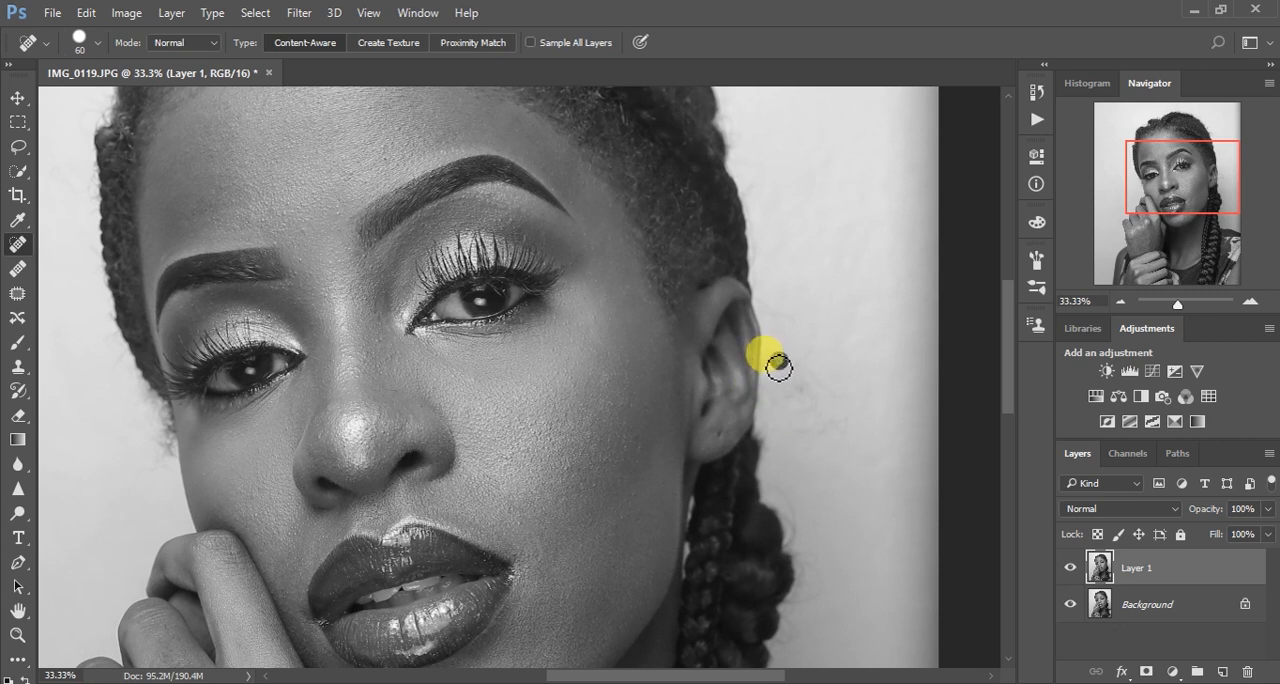
mouse_move(786, 338)
mouse_down()
mouse_move(818, 397)
mouse_move(785, 365)
mouse_up()
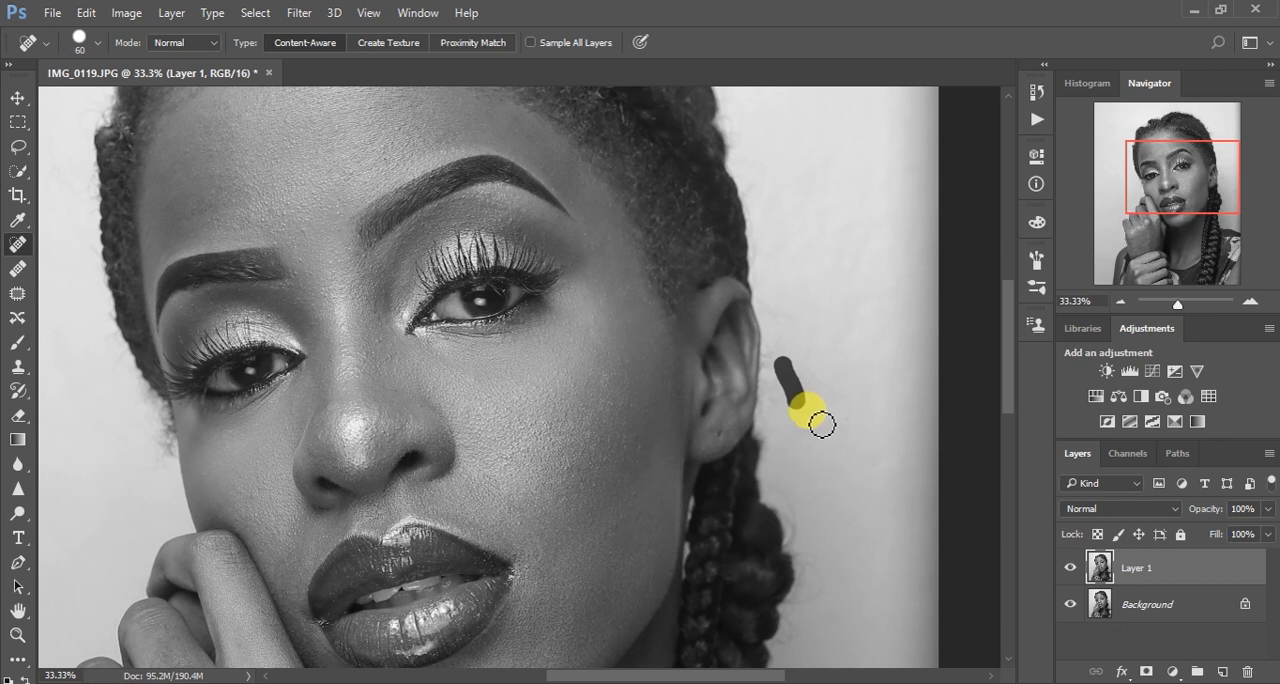
mouse_move(803, 428)
mouse_down()
mouse_move(851, 421)
mouse_move(806, 362)
mouse_up()
drag(846, 429, 816, 411)
click(777, 395)
click(773, 358)
Compare the whole portrait before and after healing by hiding and showing the retouched layer
key(ctrl+minus)
key(ctrl+minus)
key(ctrl+minus)
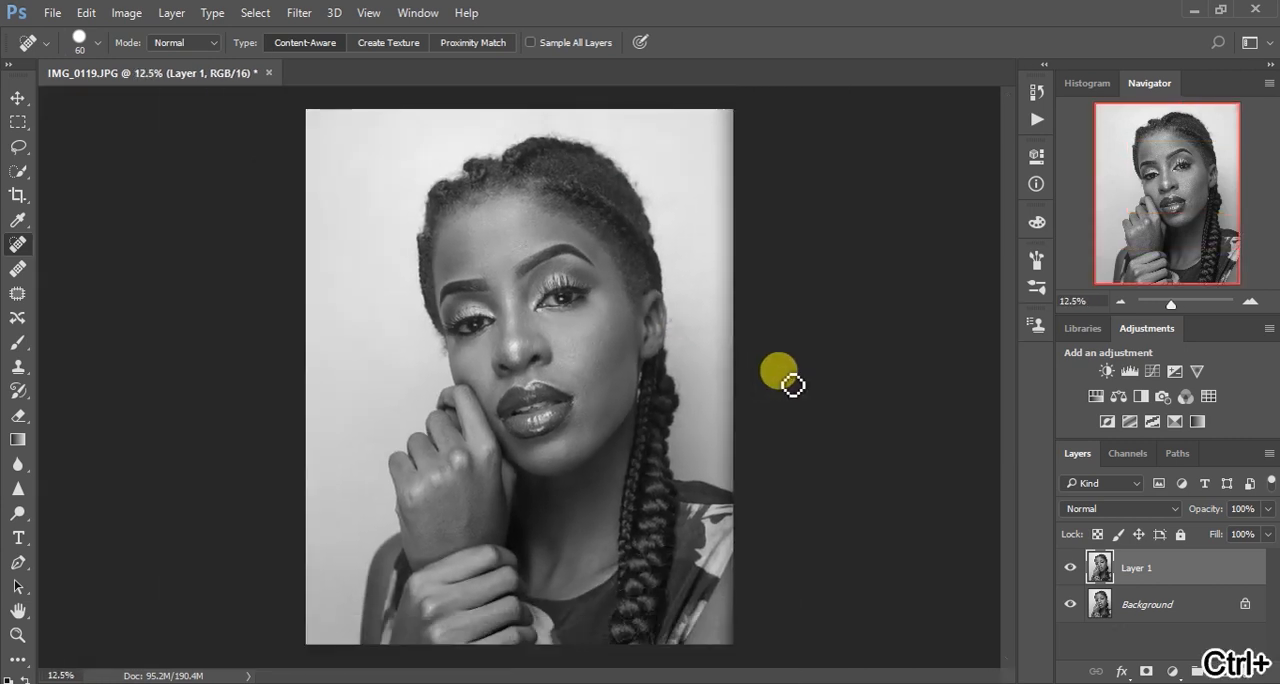
click(1070, 567)
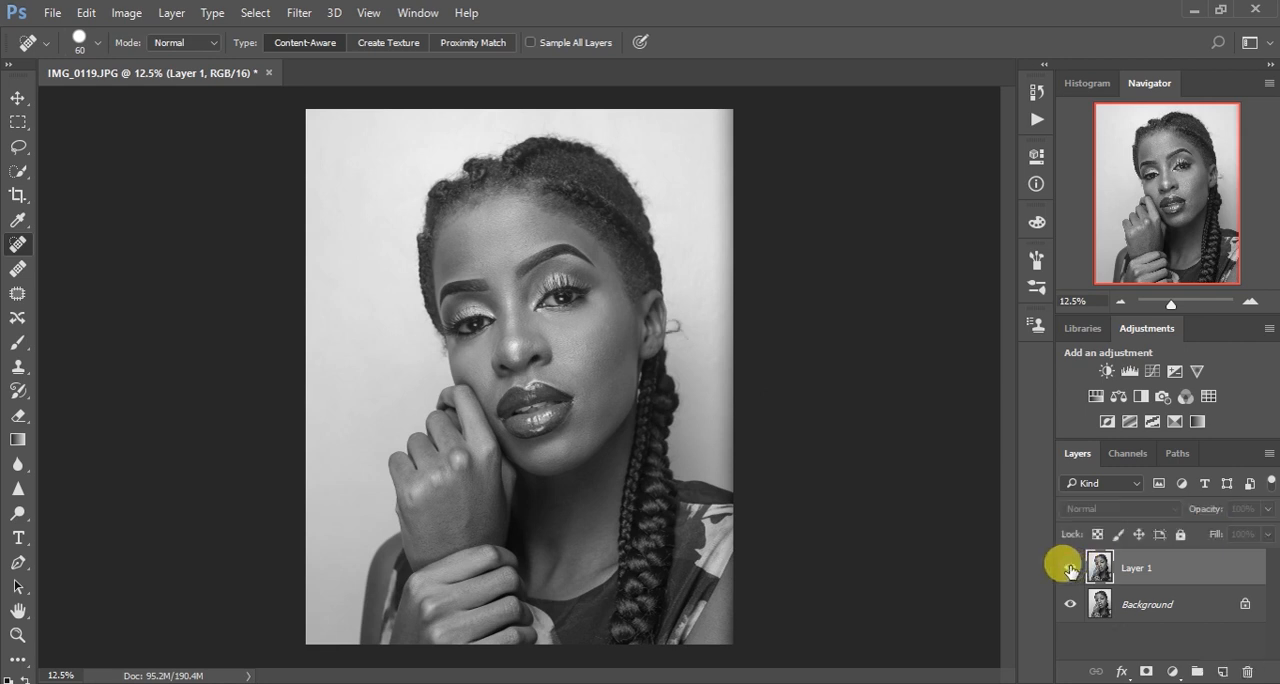
click(1068, 566)
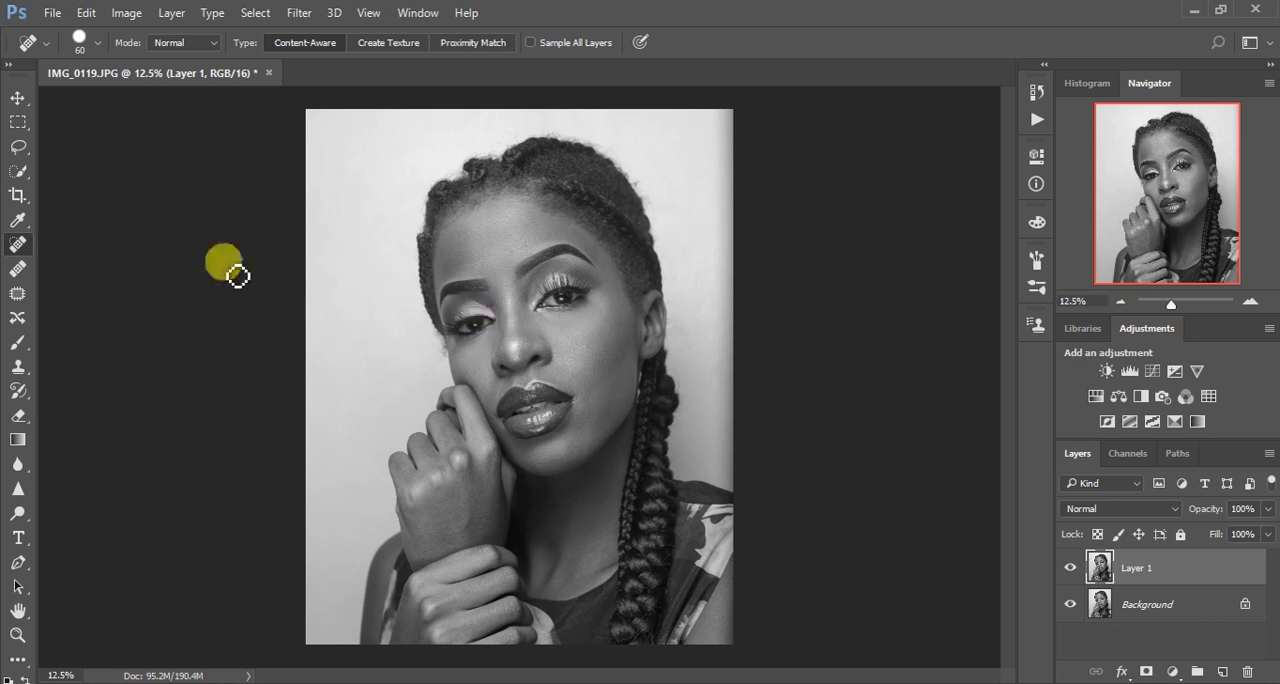
Switch to the Lasso tool and merge all visible layers into one
click(17, 149)
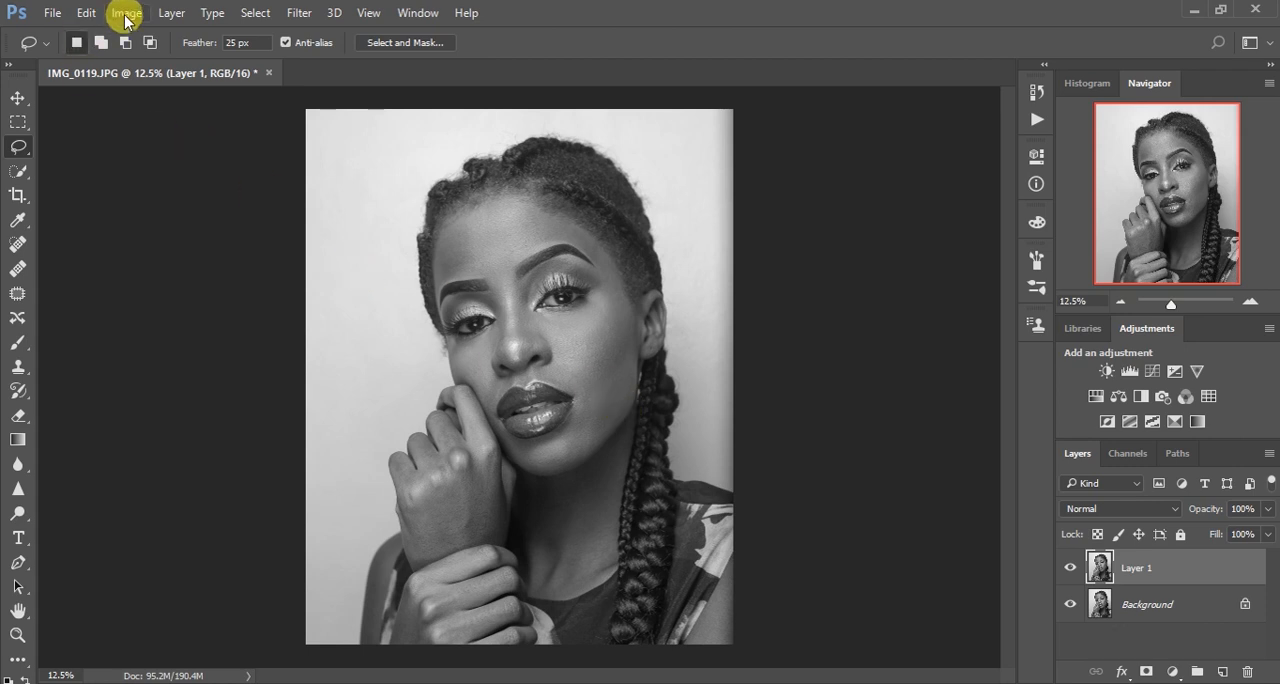
click(168, 14)
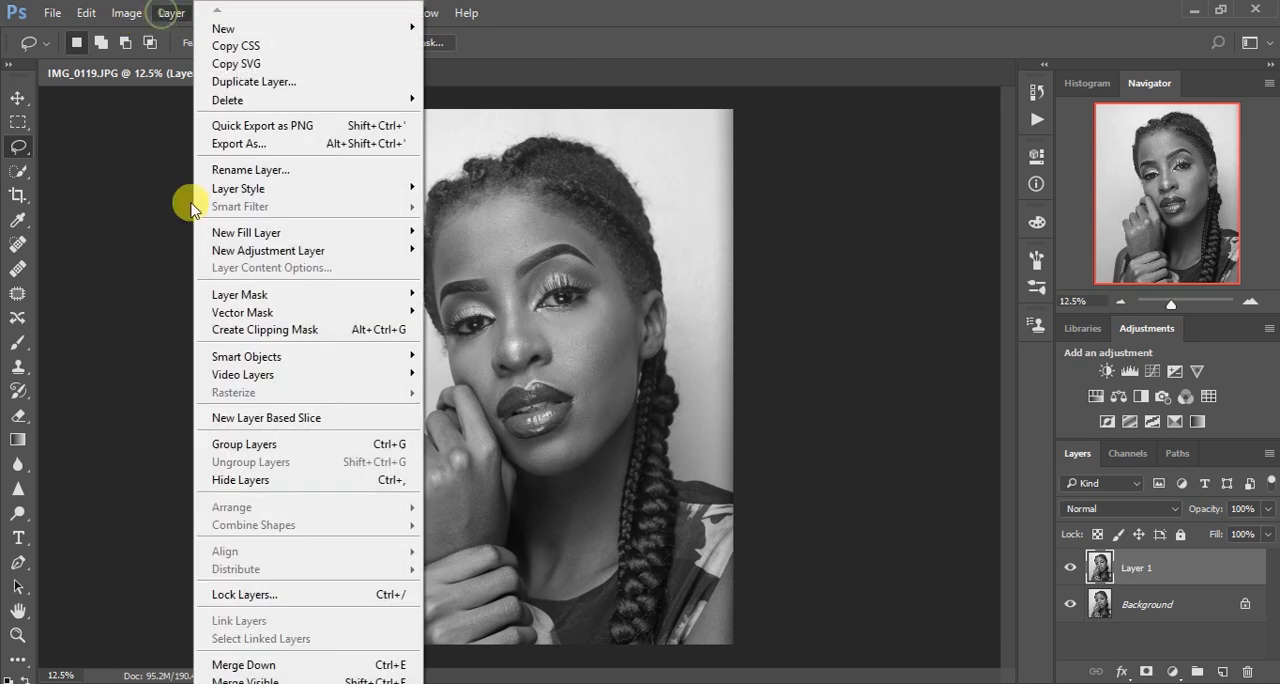
click(330, 680)
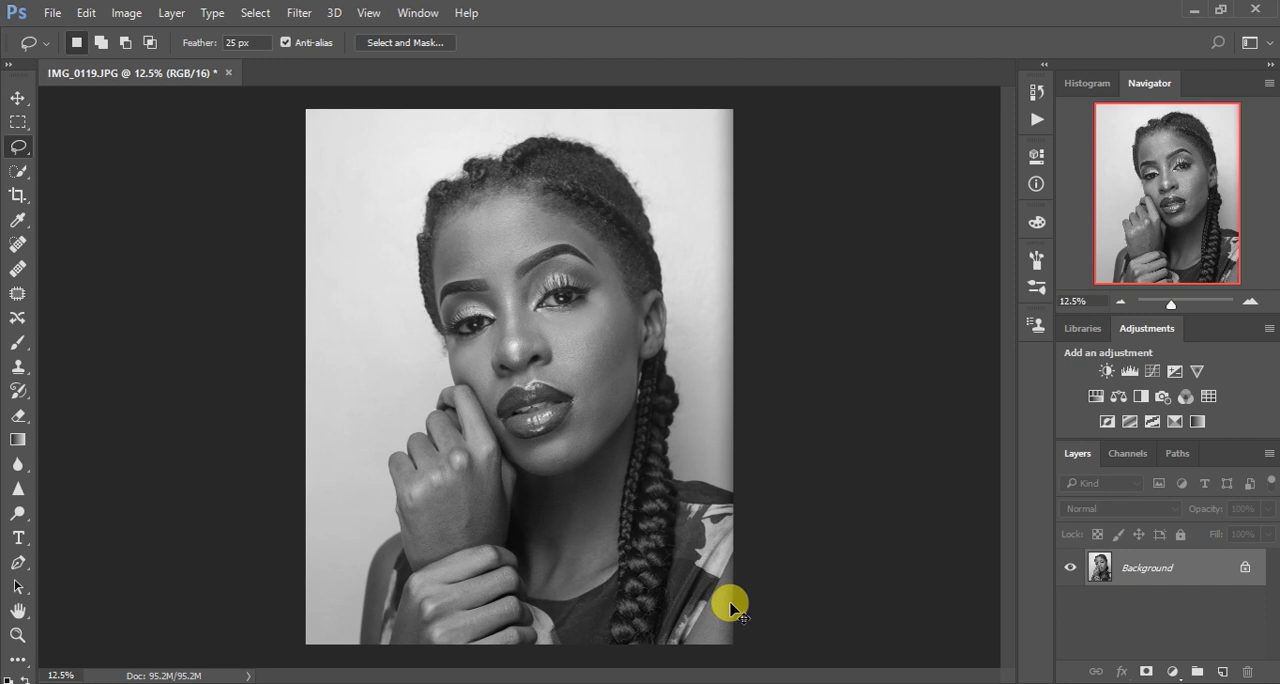
Duplicate the background layer twice, naming the lower copy blur and the upper copy texture
key(ctrl+j)
key(ctrl+j)
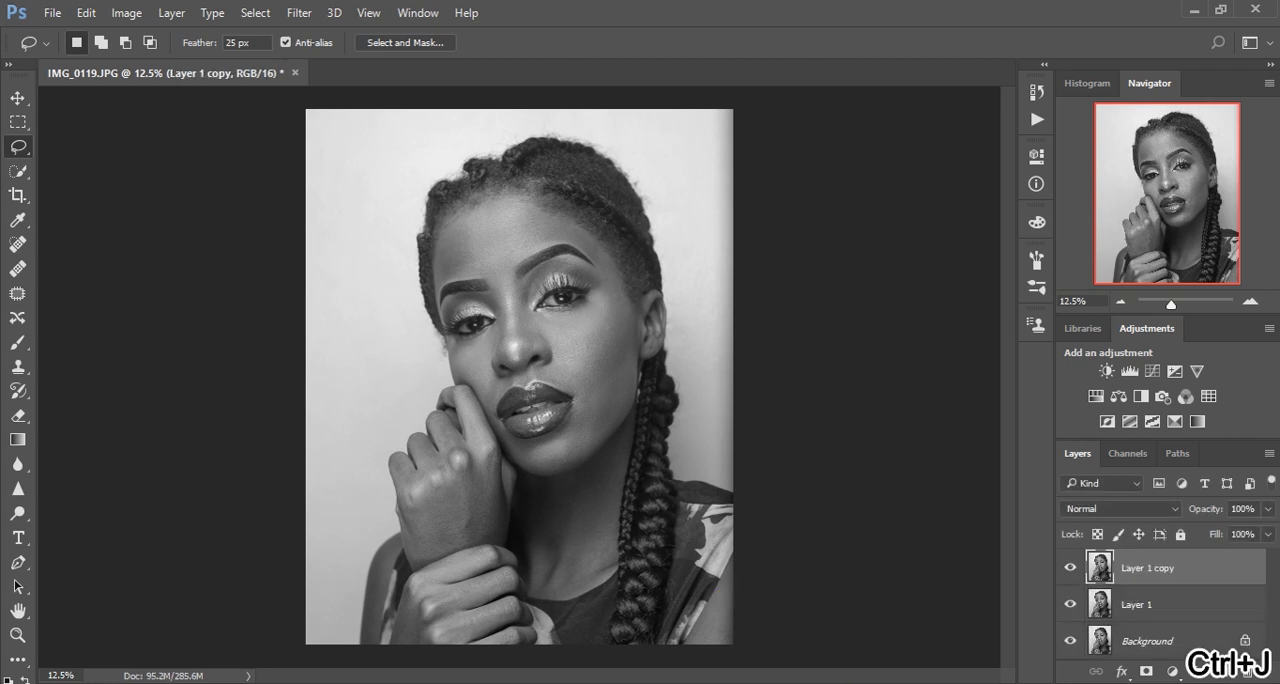
double_click(1138, 605)
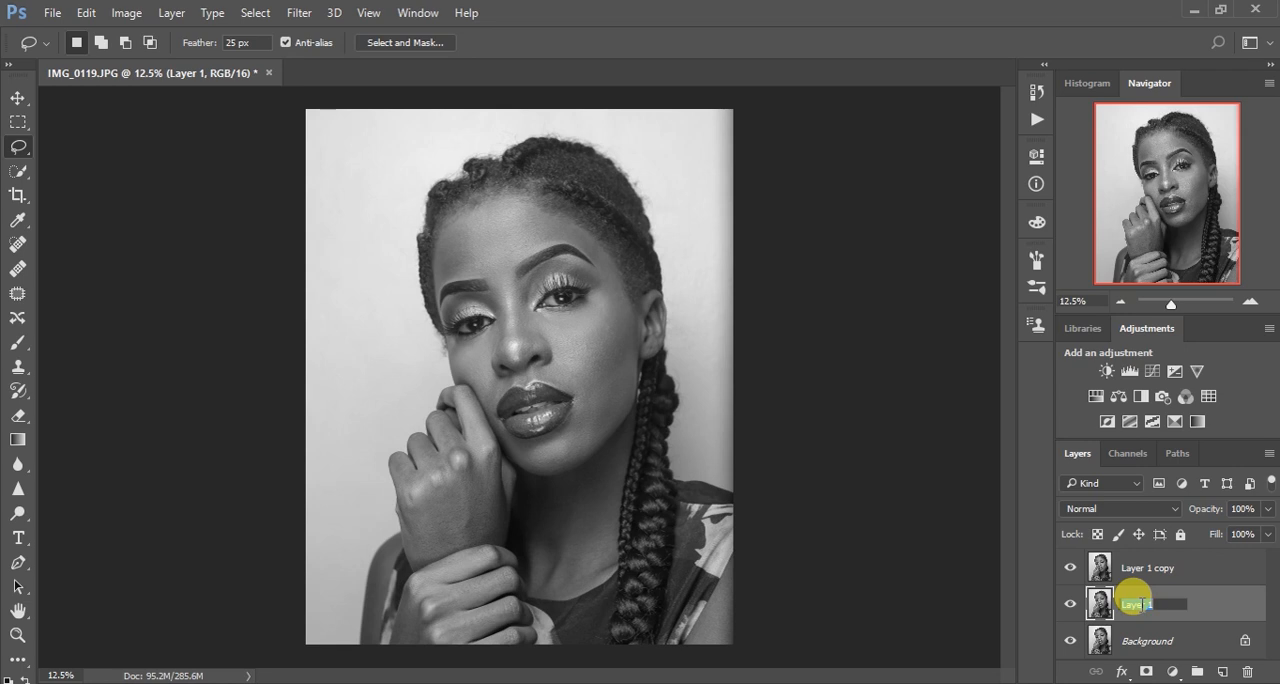
text(blur)
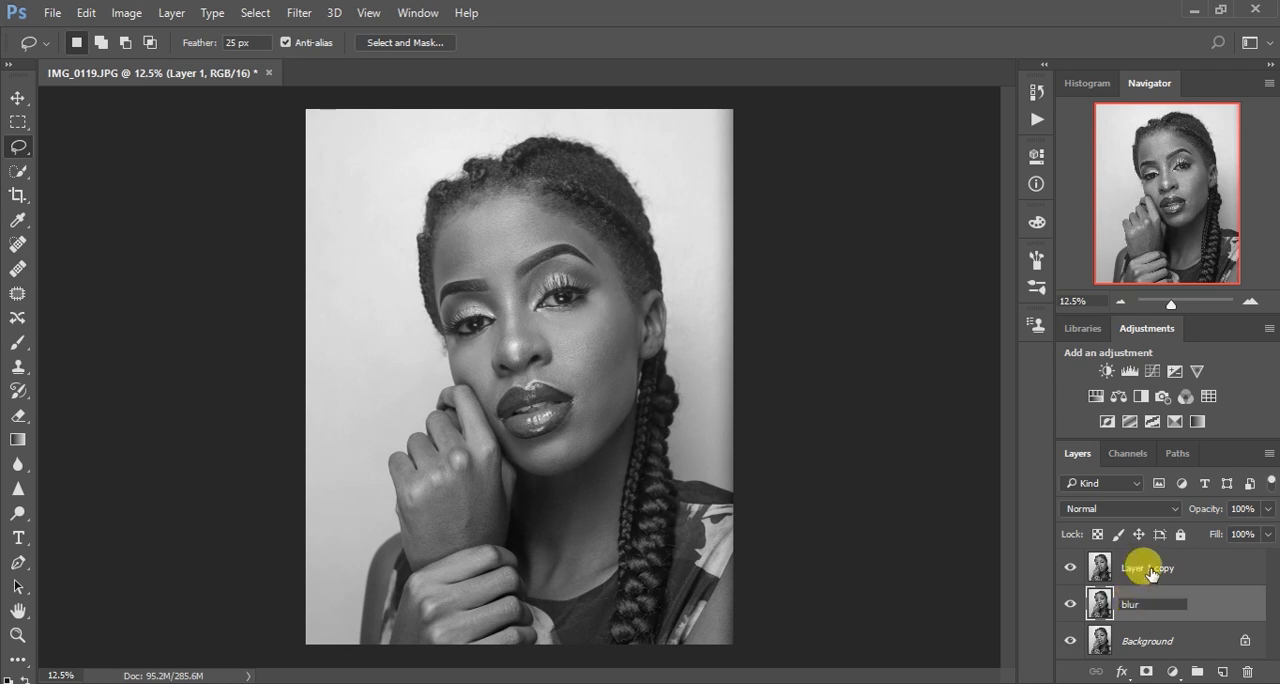
double_click(1143, 566)
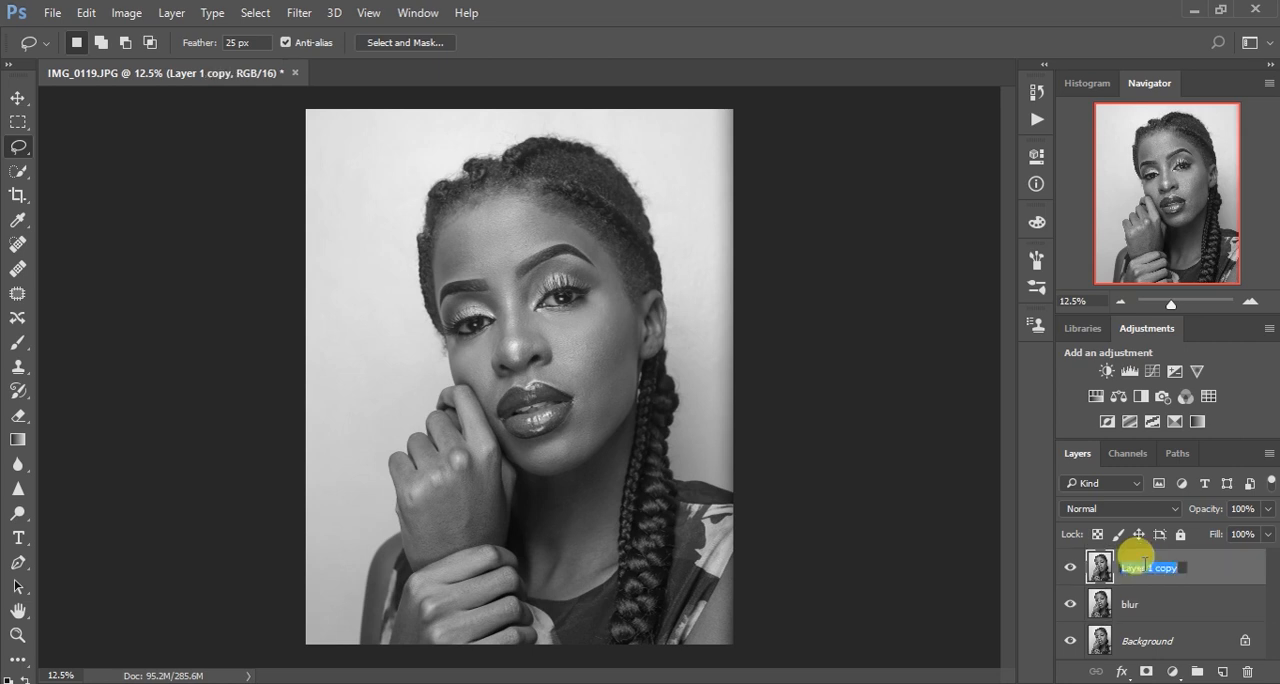
text(texture)
Hide the texture layer and apply a Gaussian Blur with a 10-pixel radius to the blur layer
click(1148, 608)
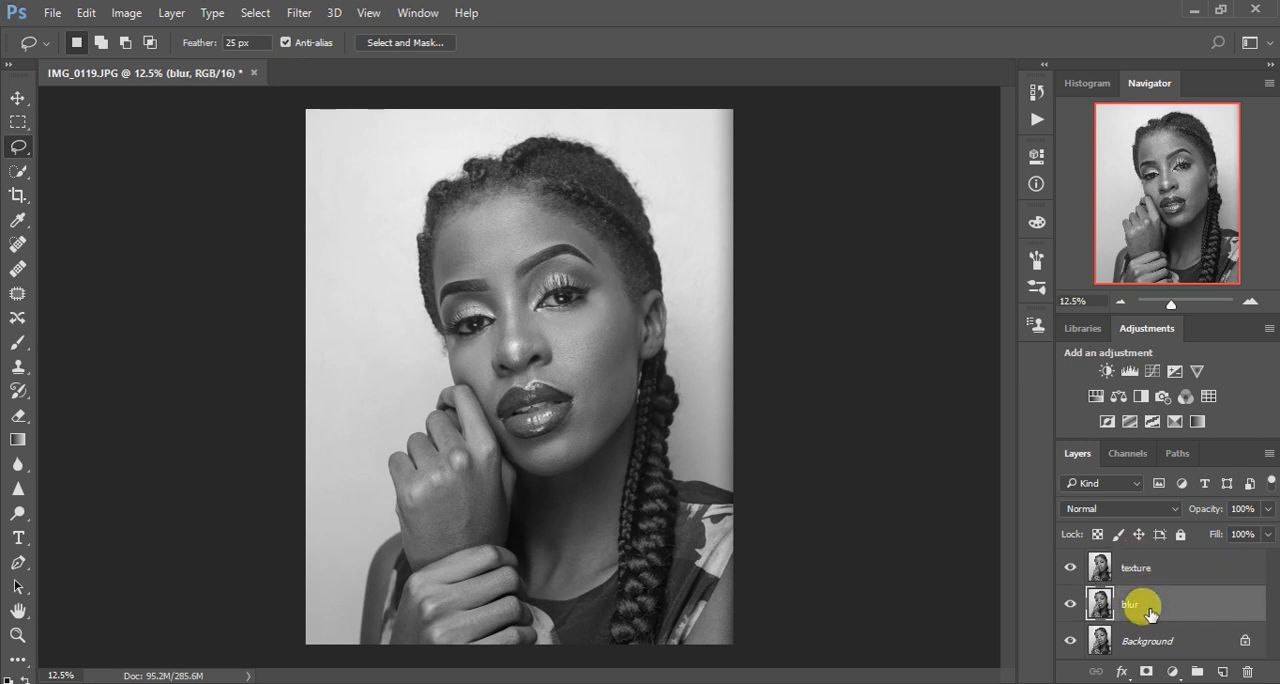
click(1070, 568)
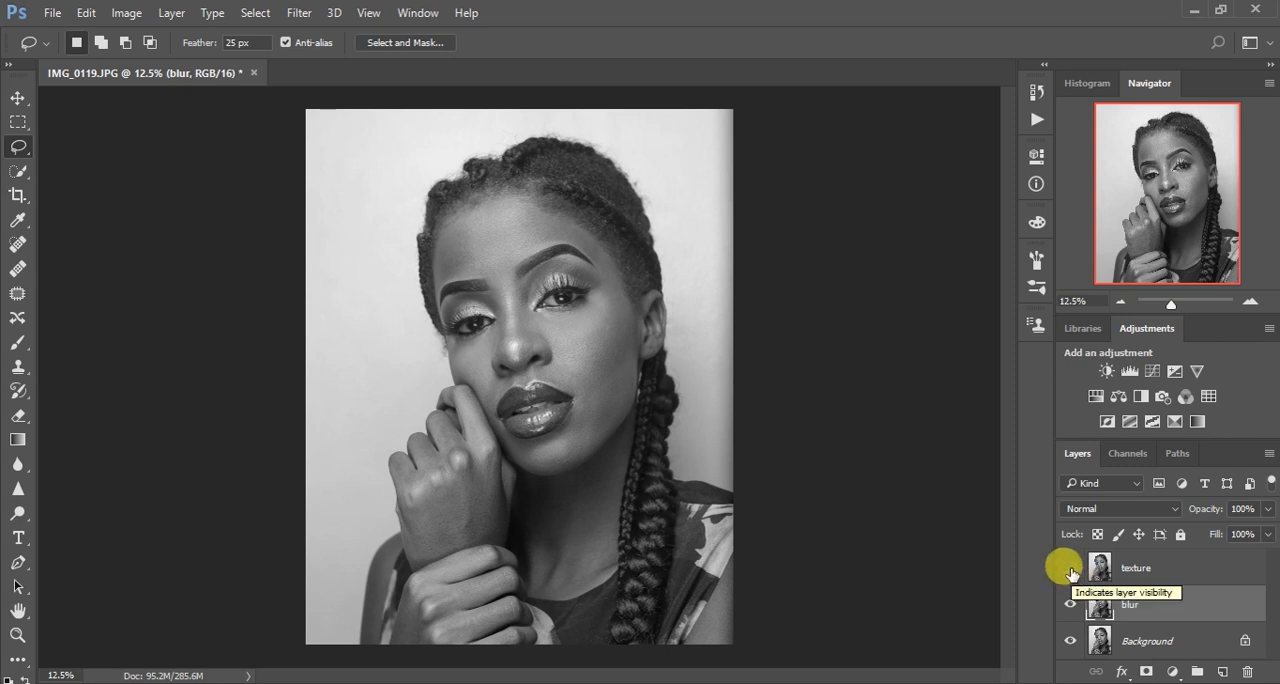
click(297, 17)
mouse_move(337, 220)
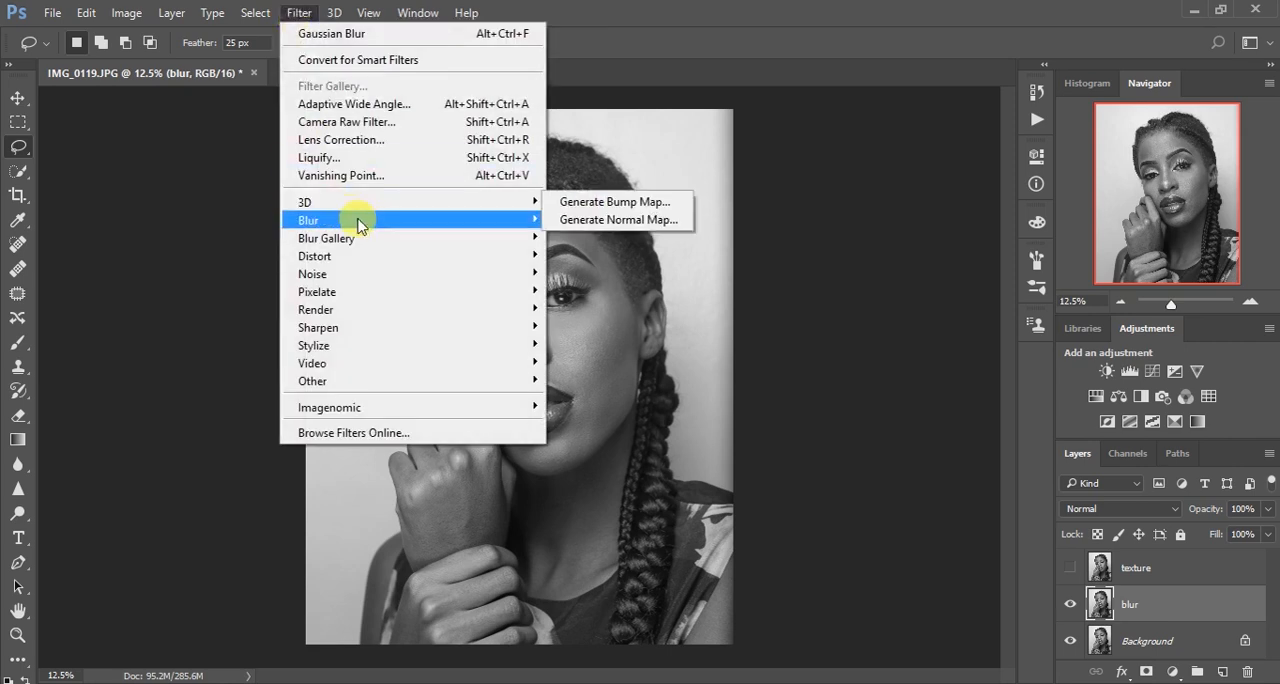
click(600, 288)
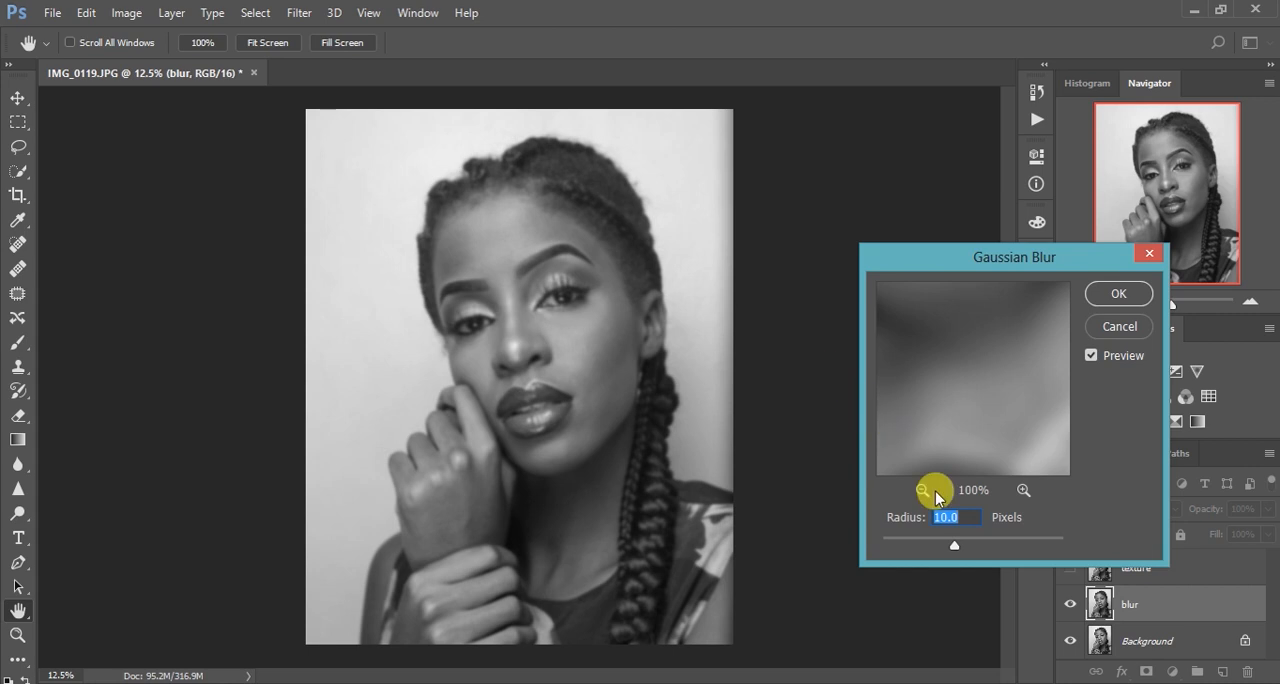
click(1023, 490)
click(1023, 490)
click(922, 490)
click(922, 490)
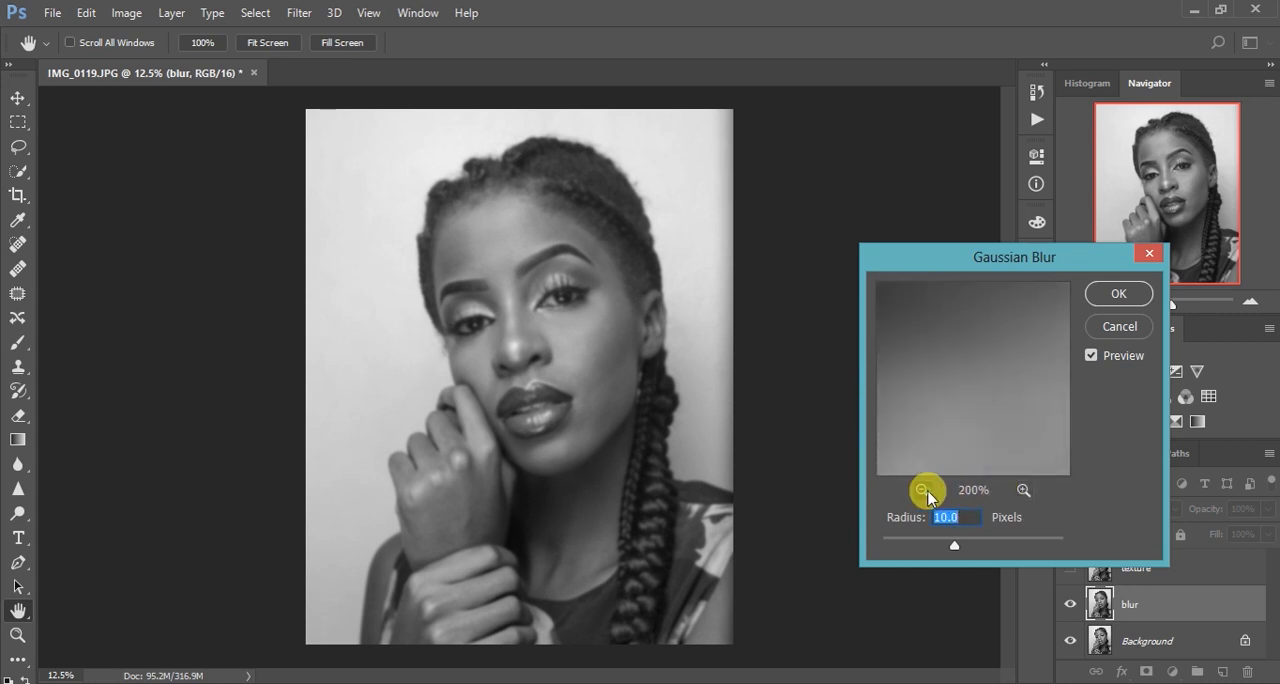
click(922, 490)
click(922, 490)
click(922, 490)
click(922, 490)
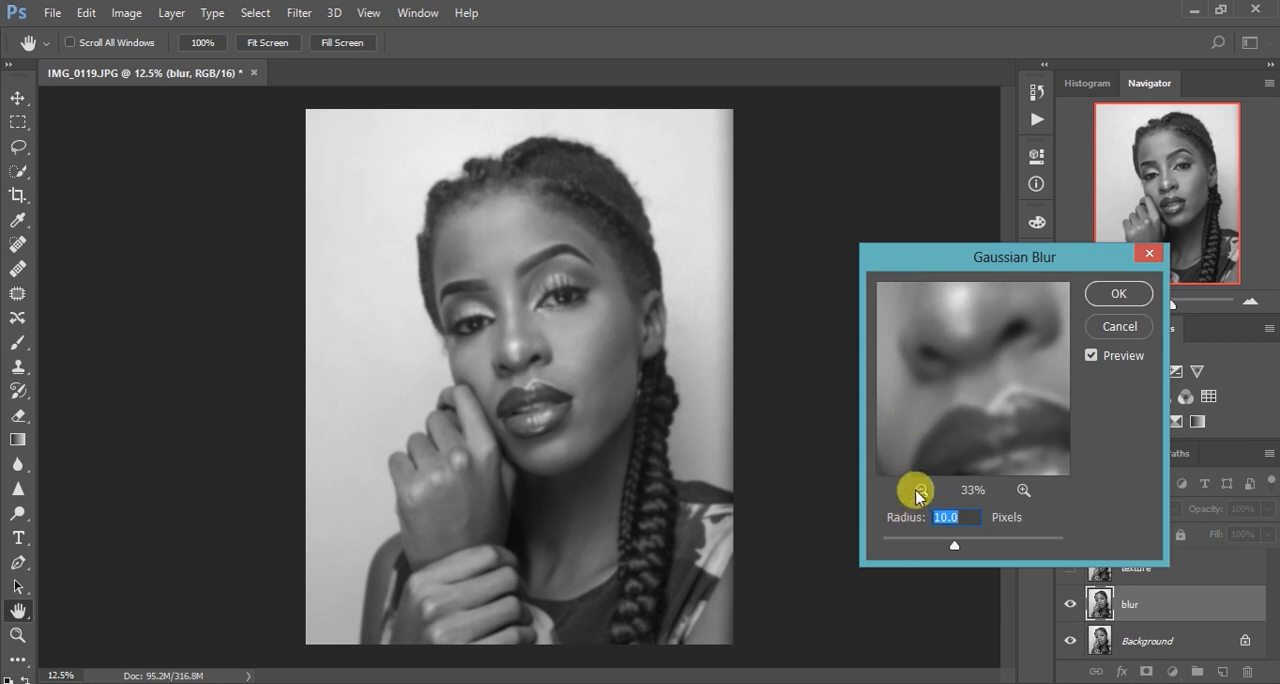
click(920, 490)
drag(929, 329, 916, 374)
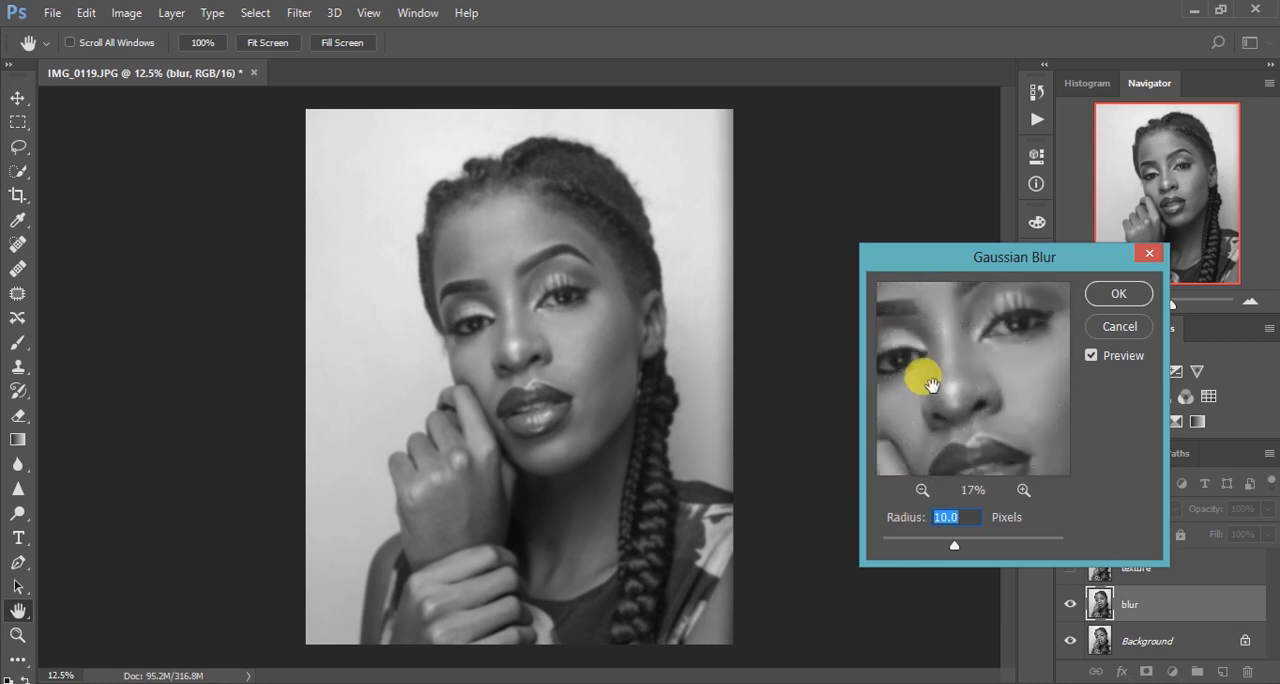
mouse_move(954, 545)
mouse_down()
mouse_move(1030, 547)
mouse_move(955, 549)
mouse_up()
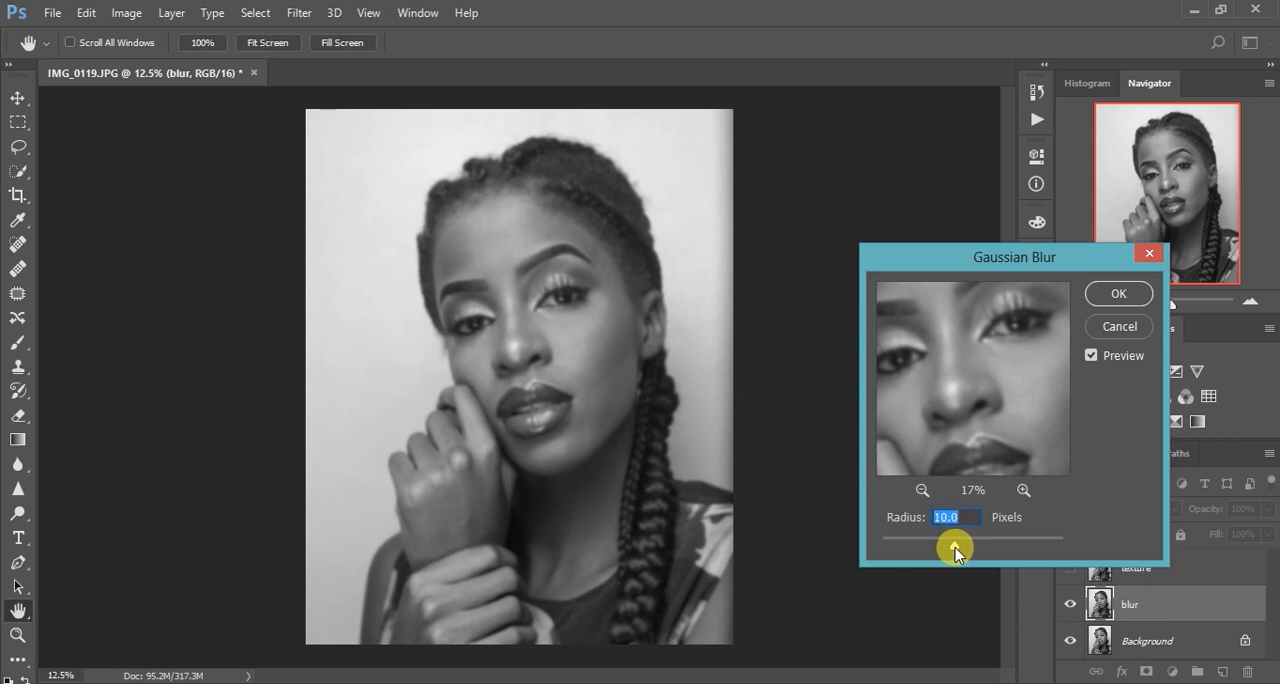
click(1117, 293)
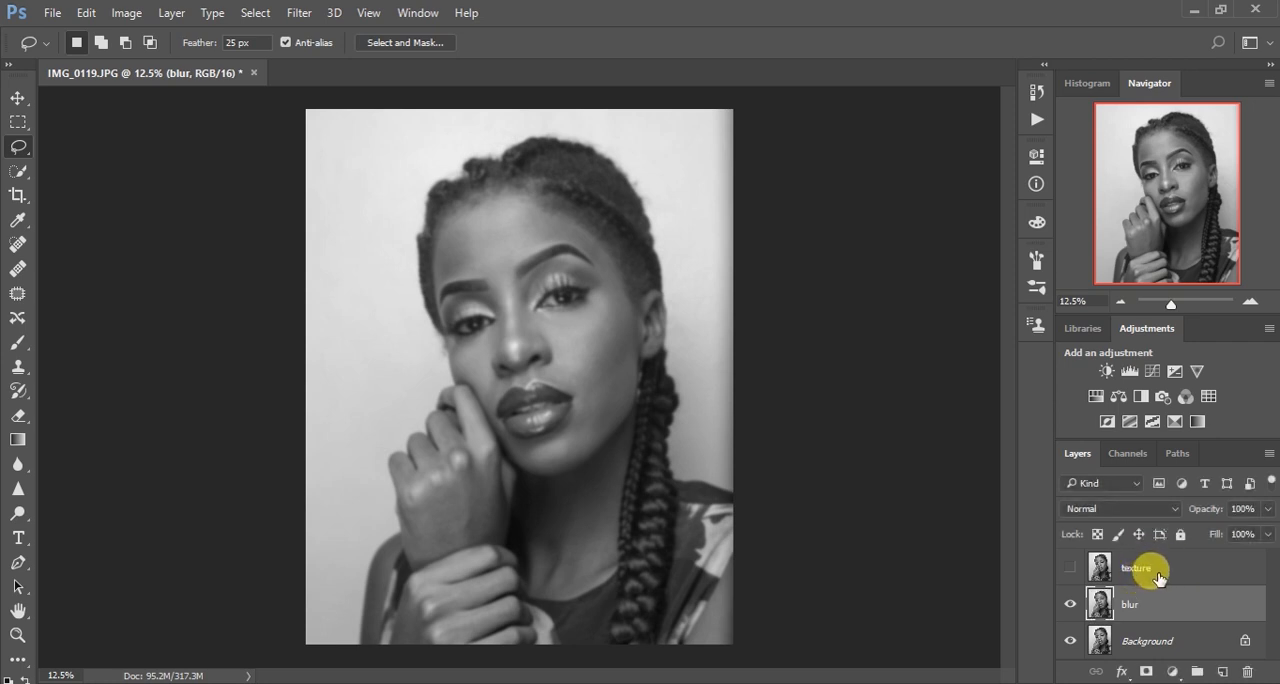
Show the texture layer and use Apply Image on it with the blur layer as source, Subtract blending, scale 2 and offset 128
click(1156, 575)
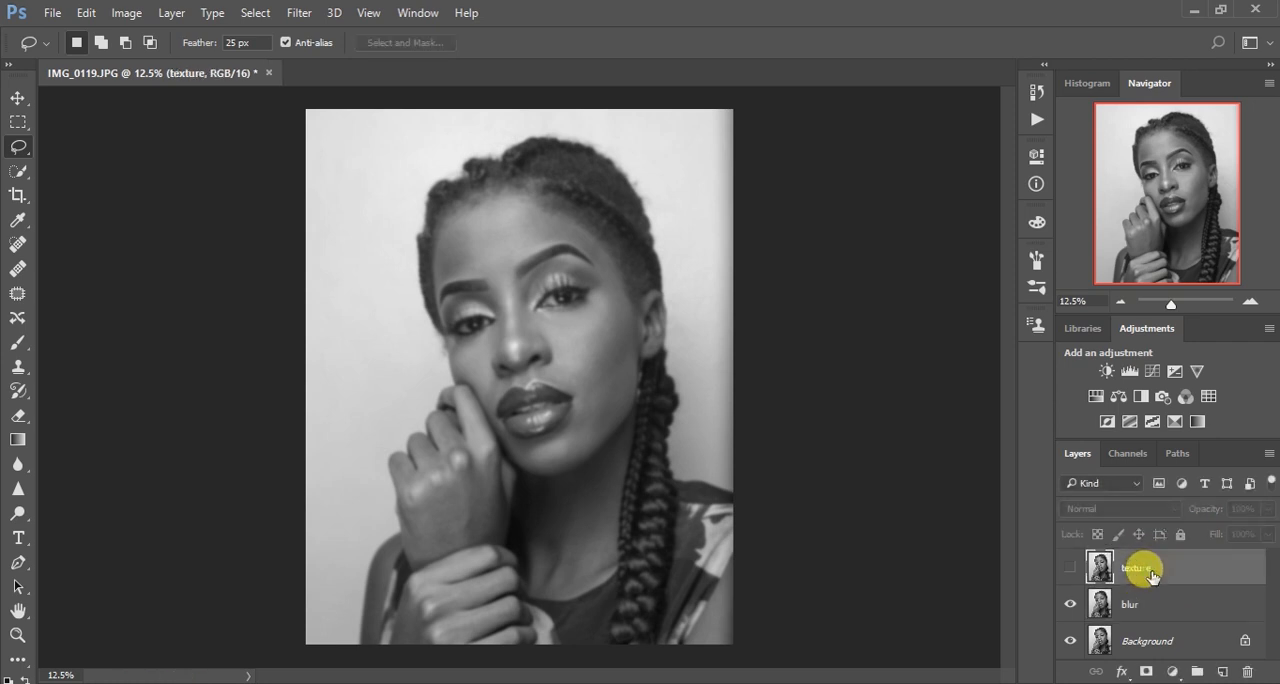
click(1070, 570)
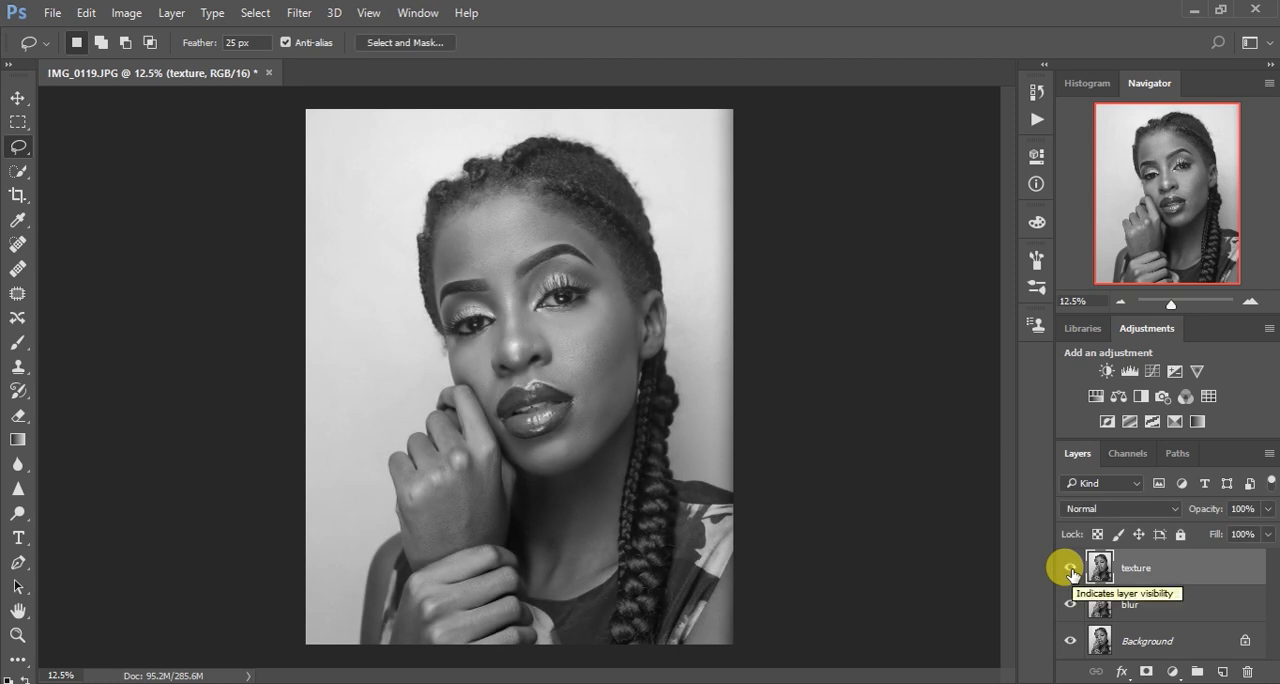
click(124, 14)
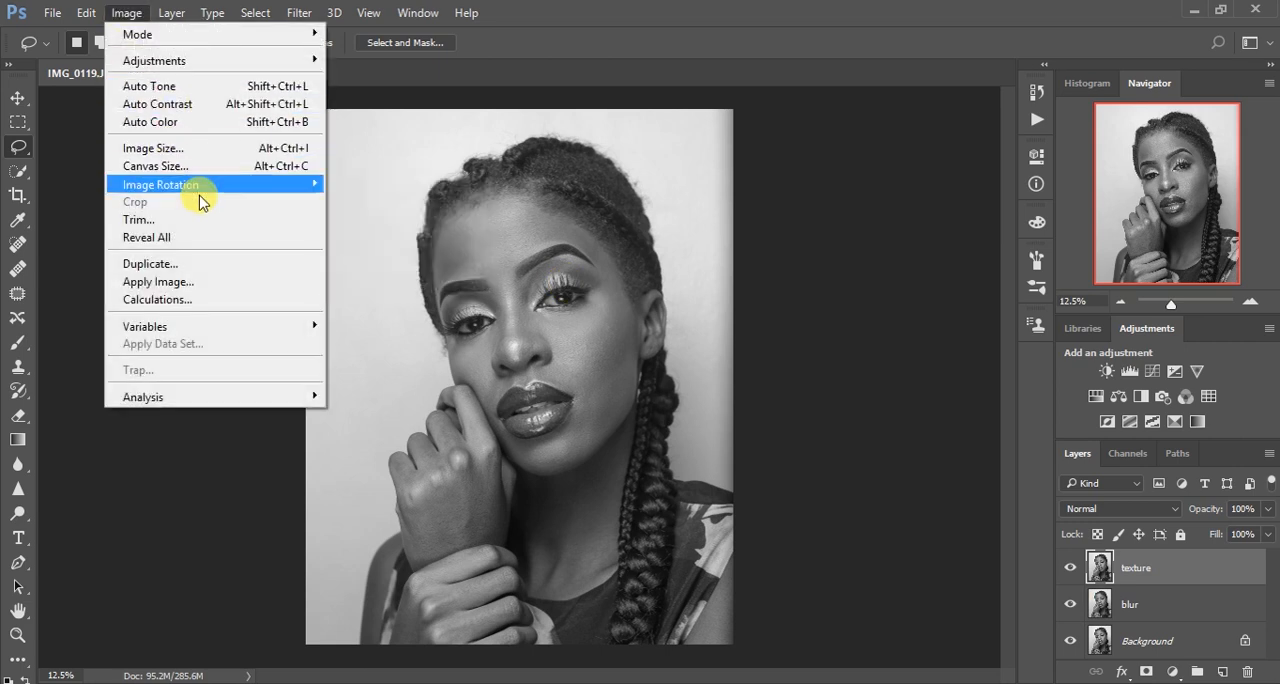
click(202, 279)
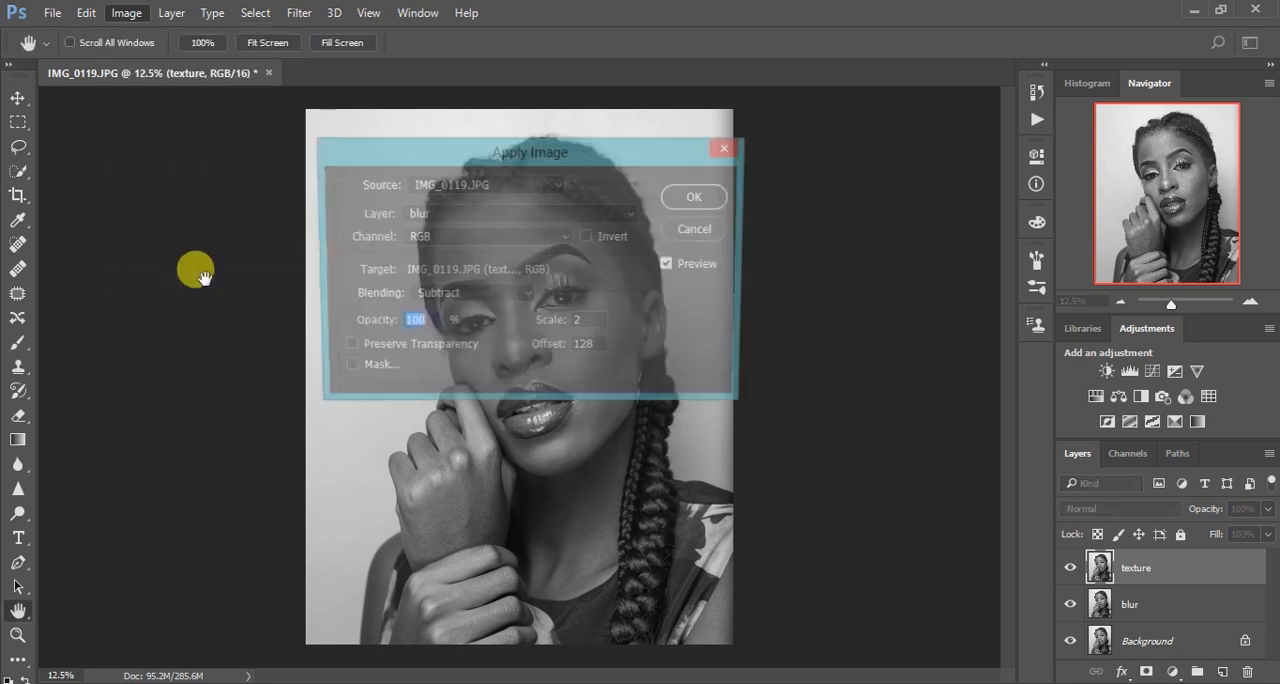
click(478, 214)
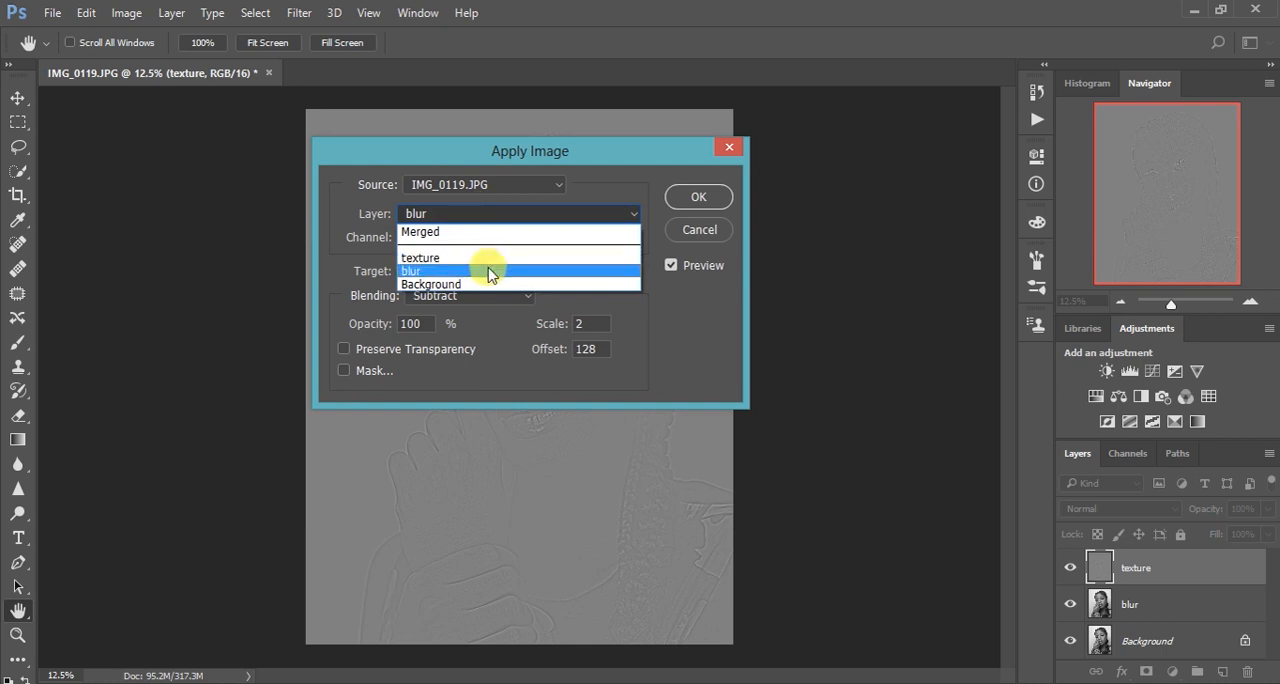
click(490, 271)
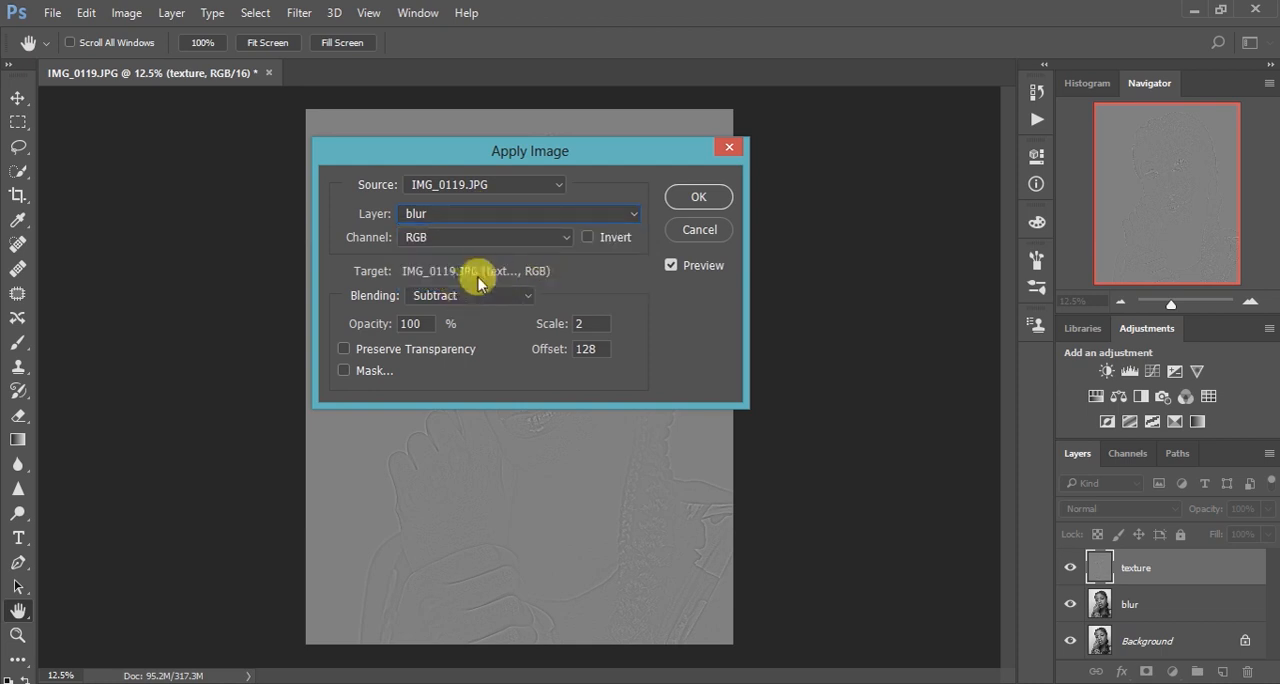
click(478, 296)
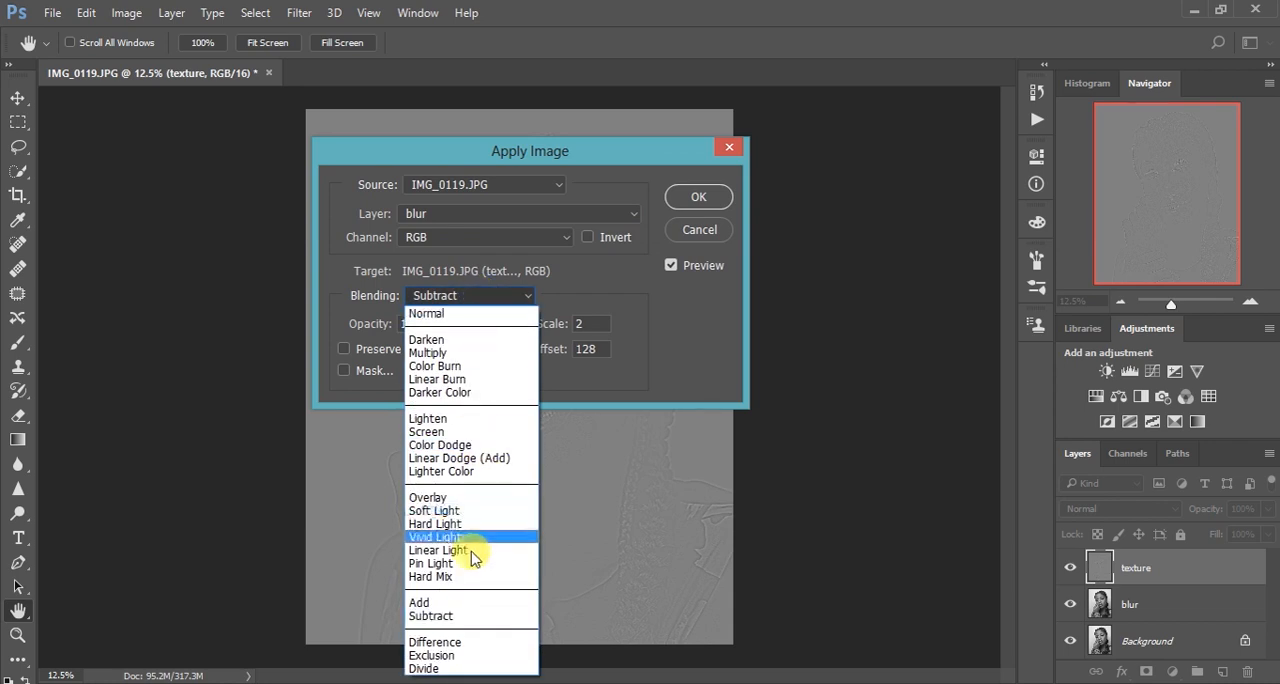
click(467, 617)
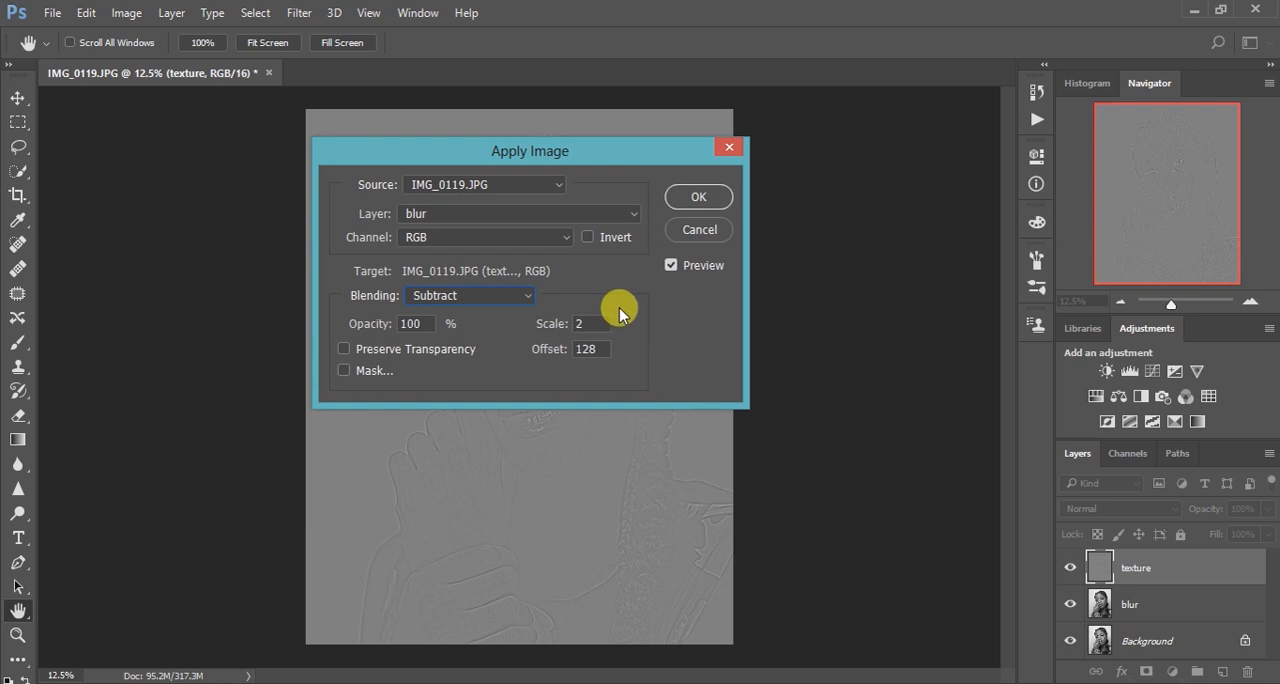
click(688, 195)
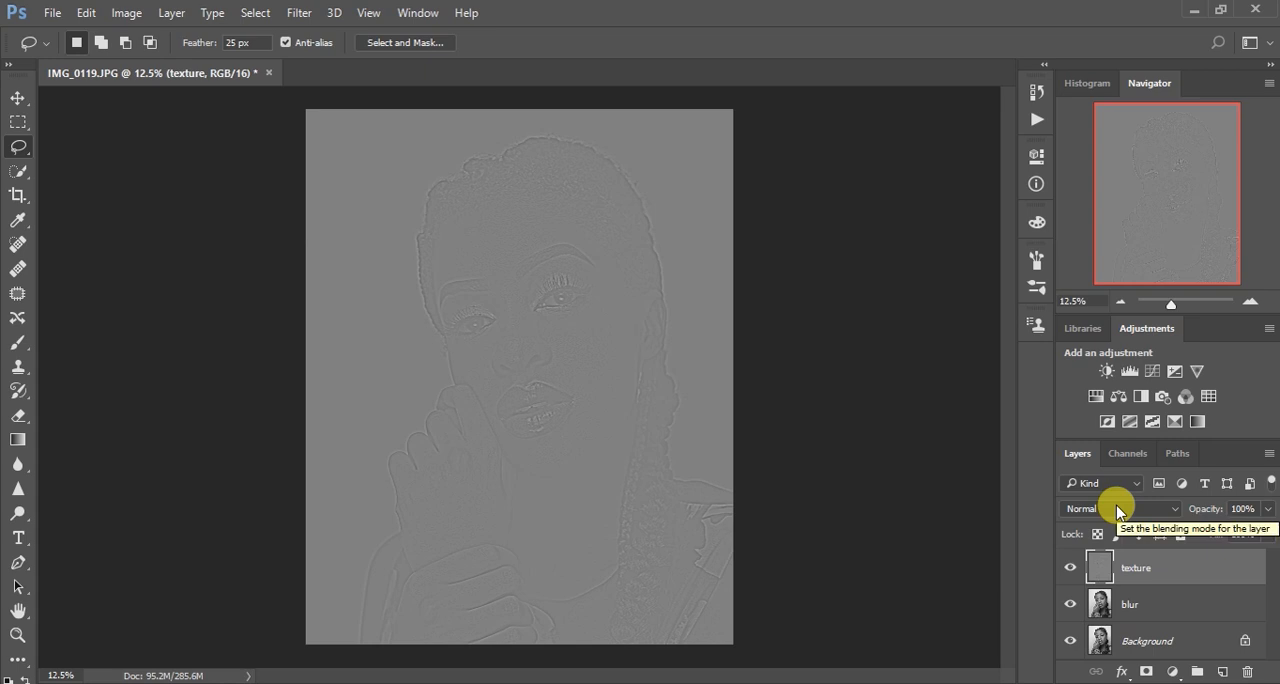
Set the texture layer's blend mode to Linear Light and group it with the blur layer
click(1117, 511)
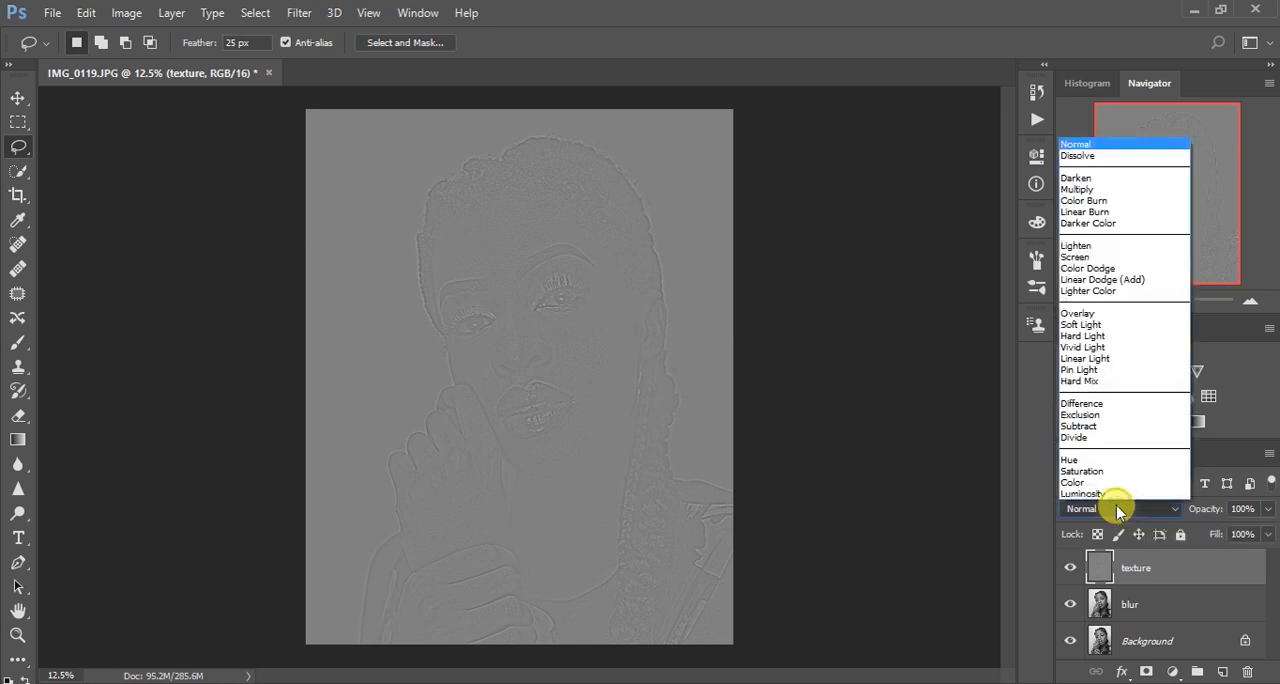
click(1072, 359)
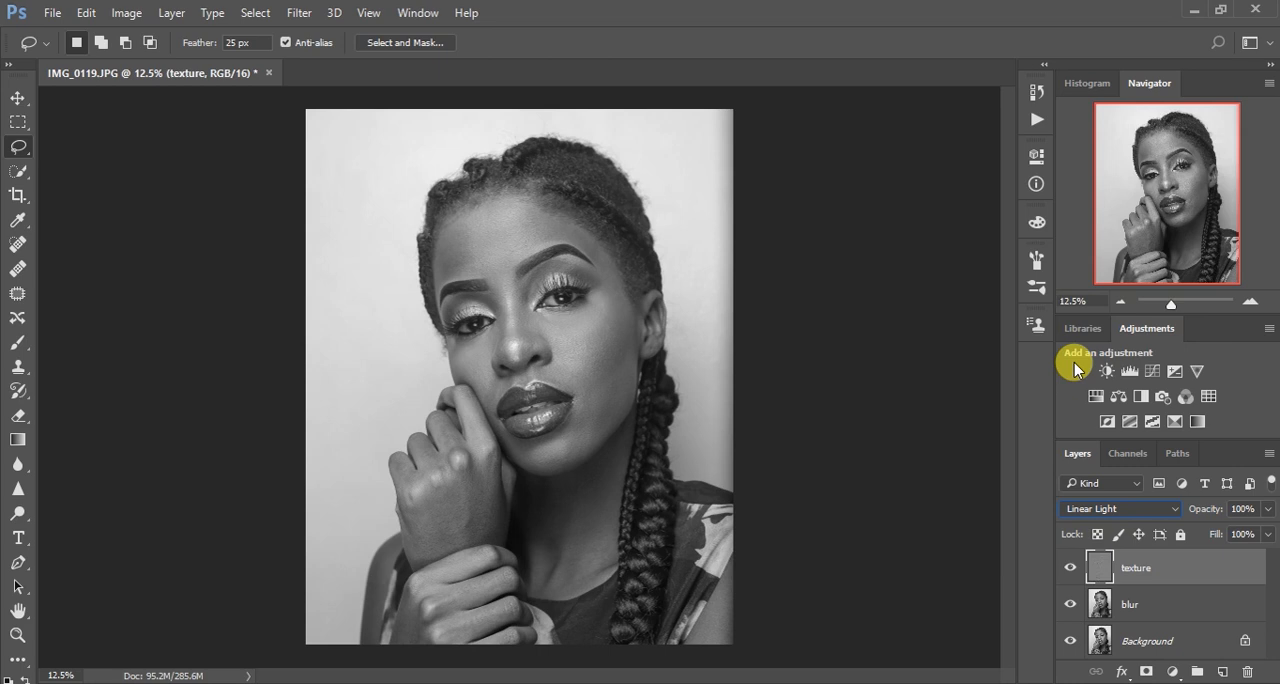
shift+click(1175, 604)
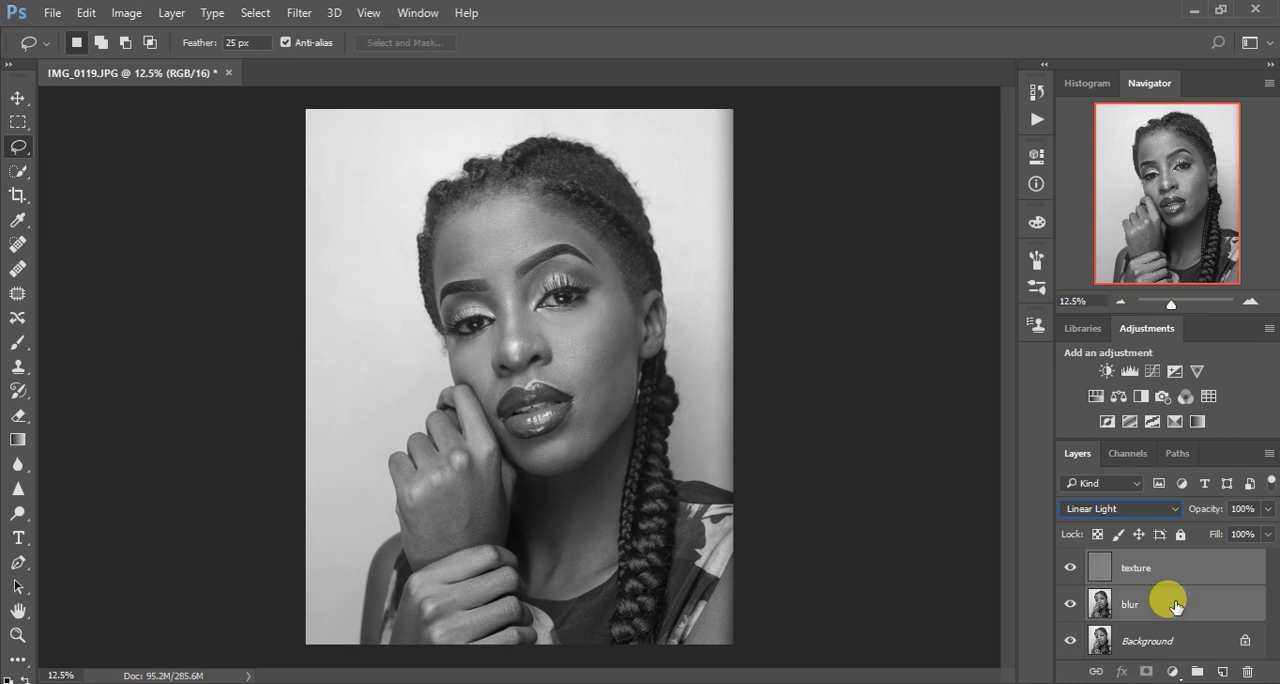
key(ctrl+g)
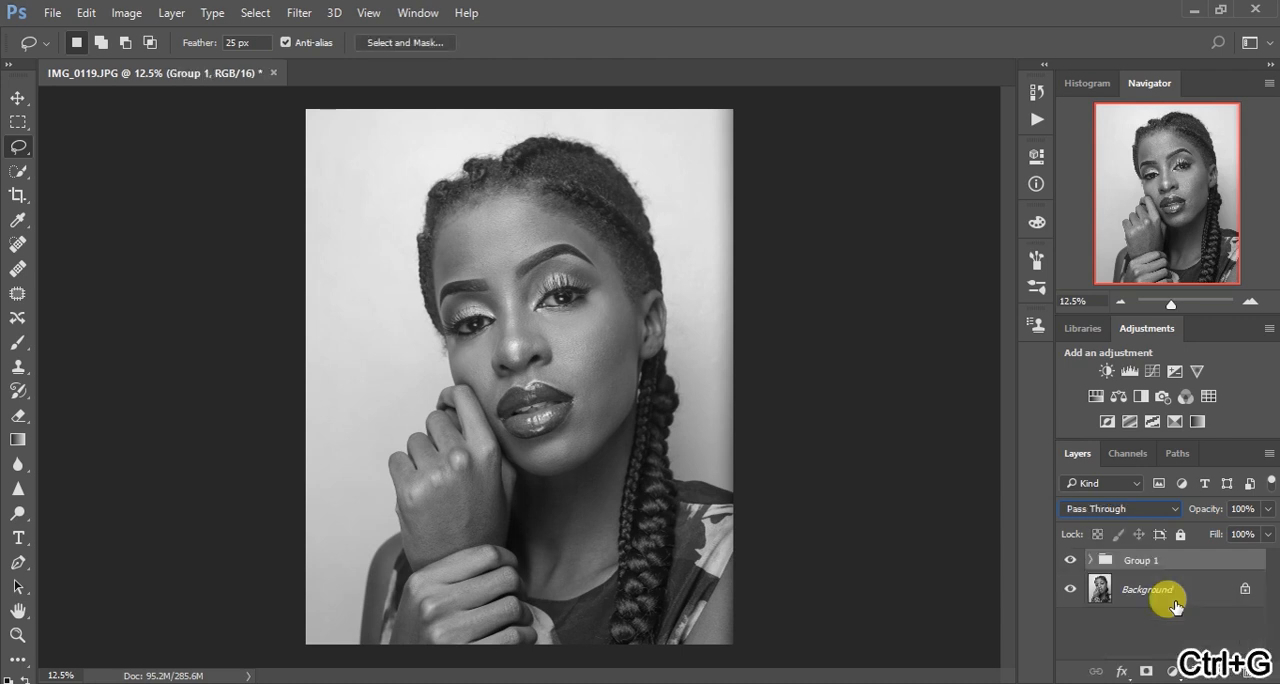
Rename the new layer group as frequency separation
double_click(1140, 560)
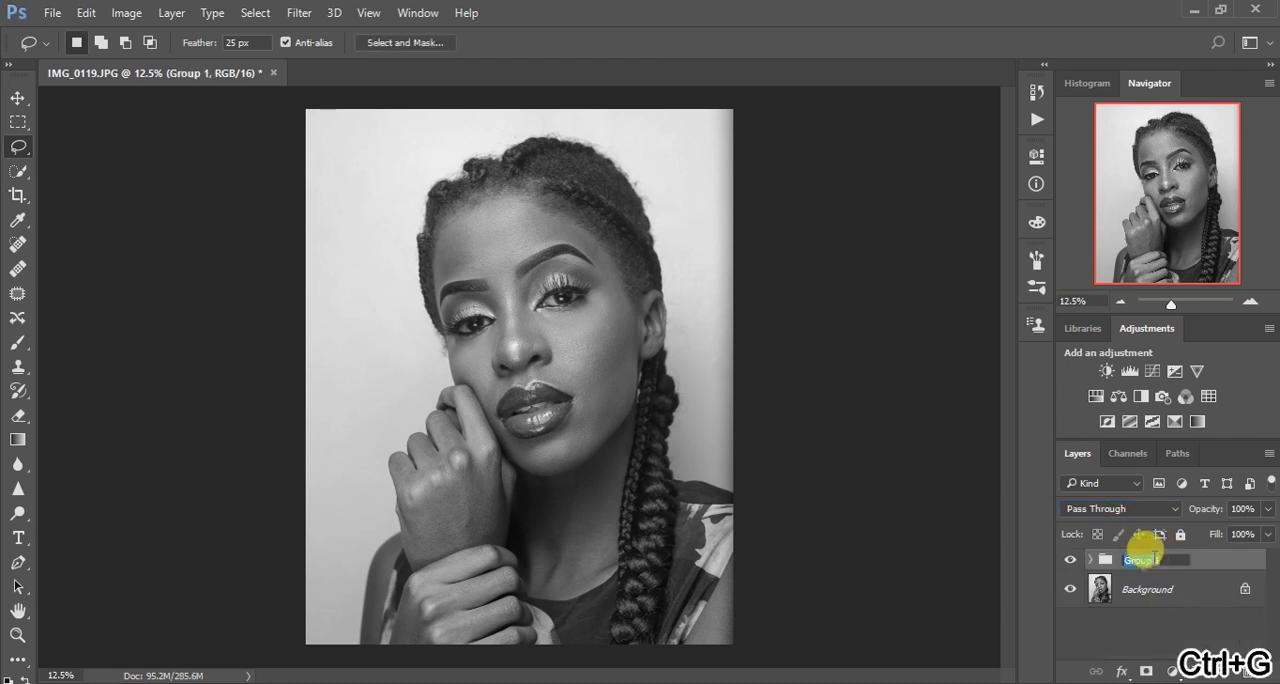
text(fre)
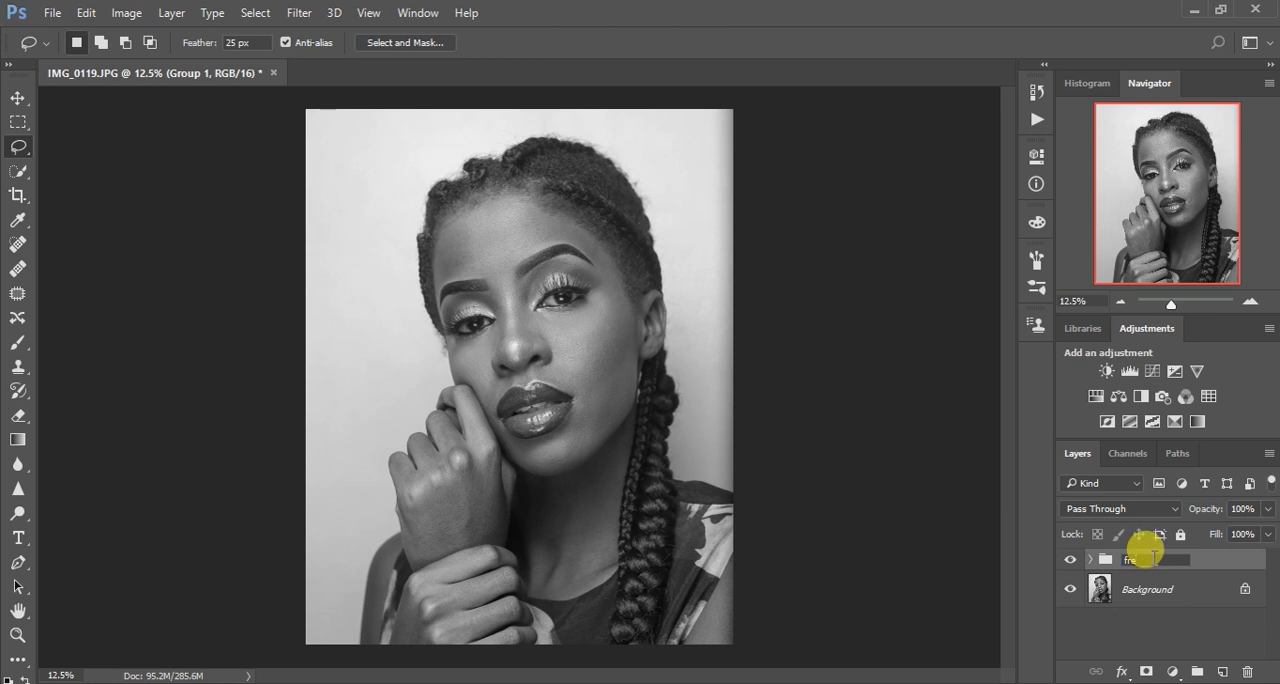
text(quency separation)
key(Return)
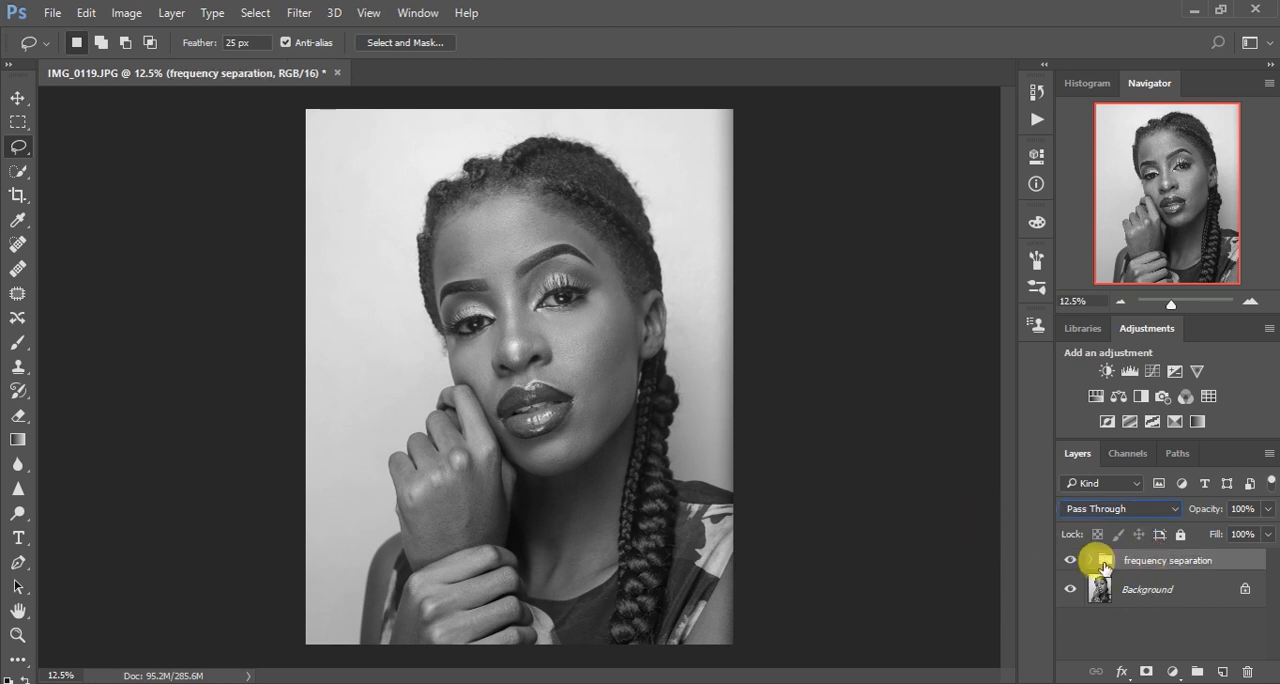
Expand the frequency separation group and select its blur layer for editing the face
click(1090, 560)
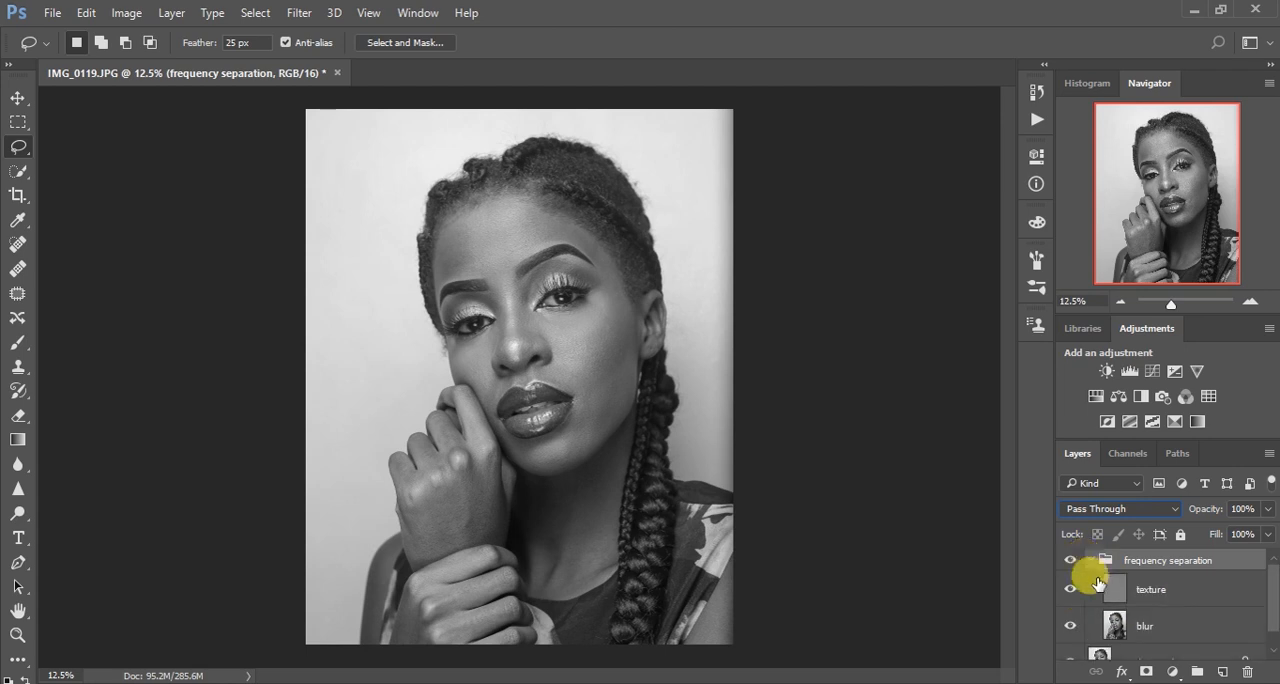
click(1113, 626)
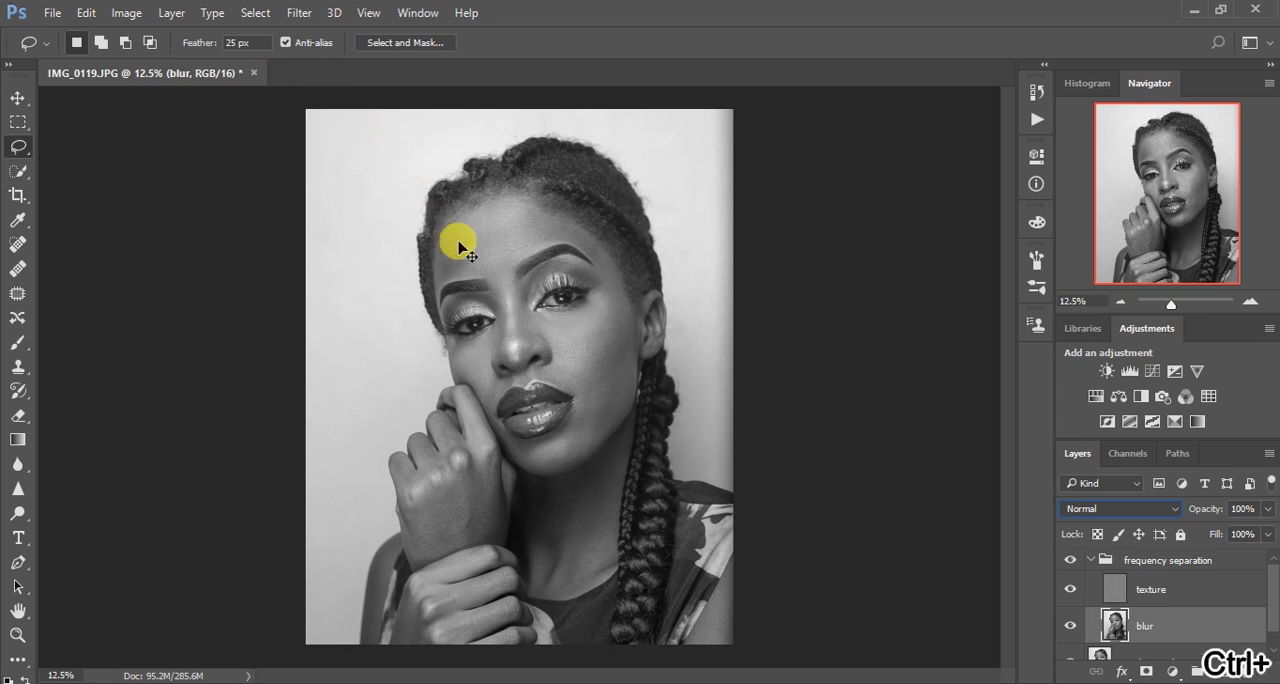
key(ctrl+plus)
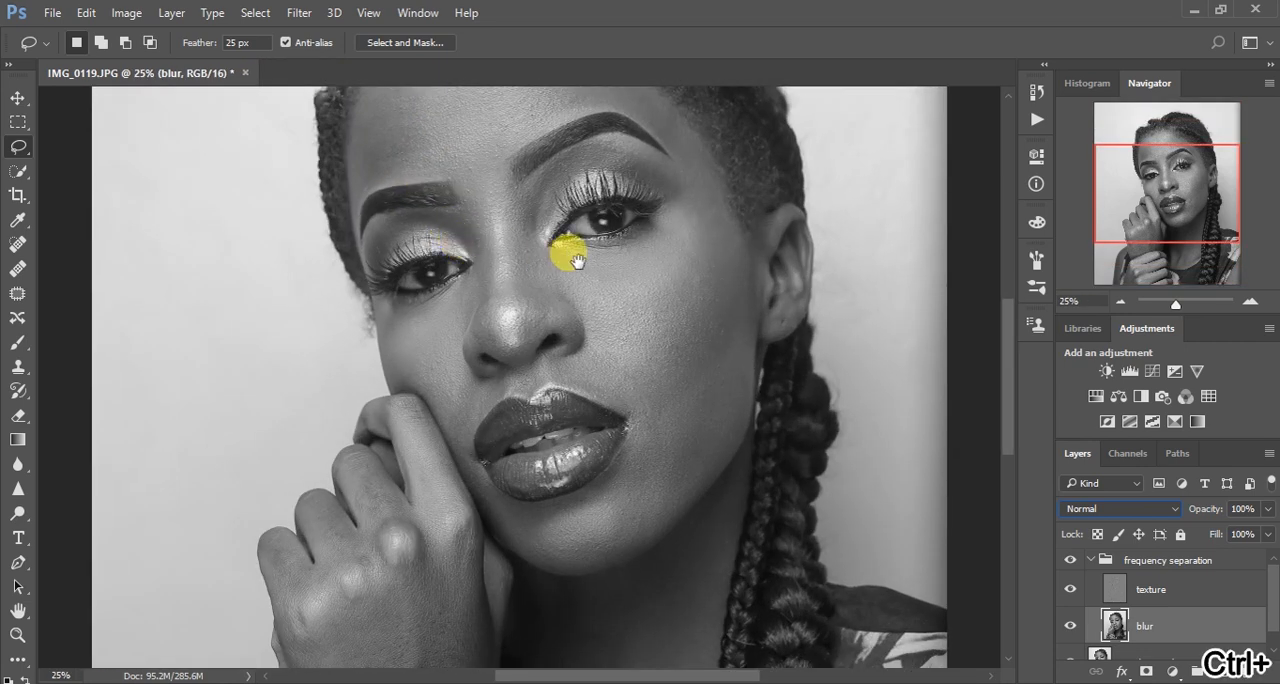
drag(577, 261, 571, 357)
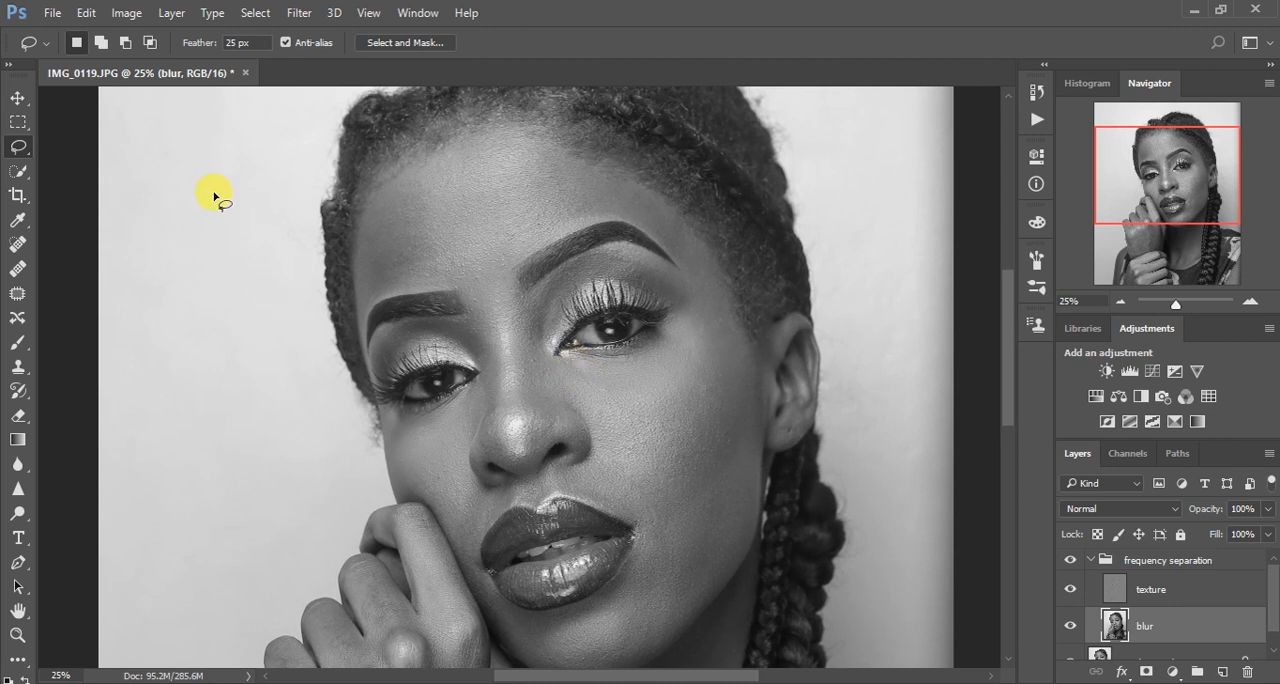
click(298, 12)
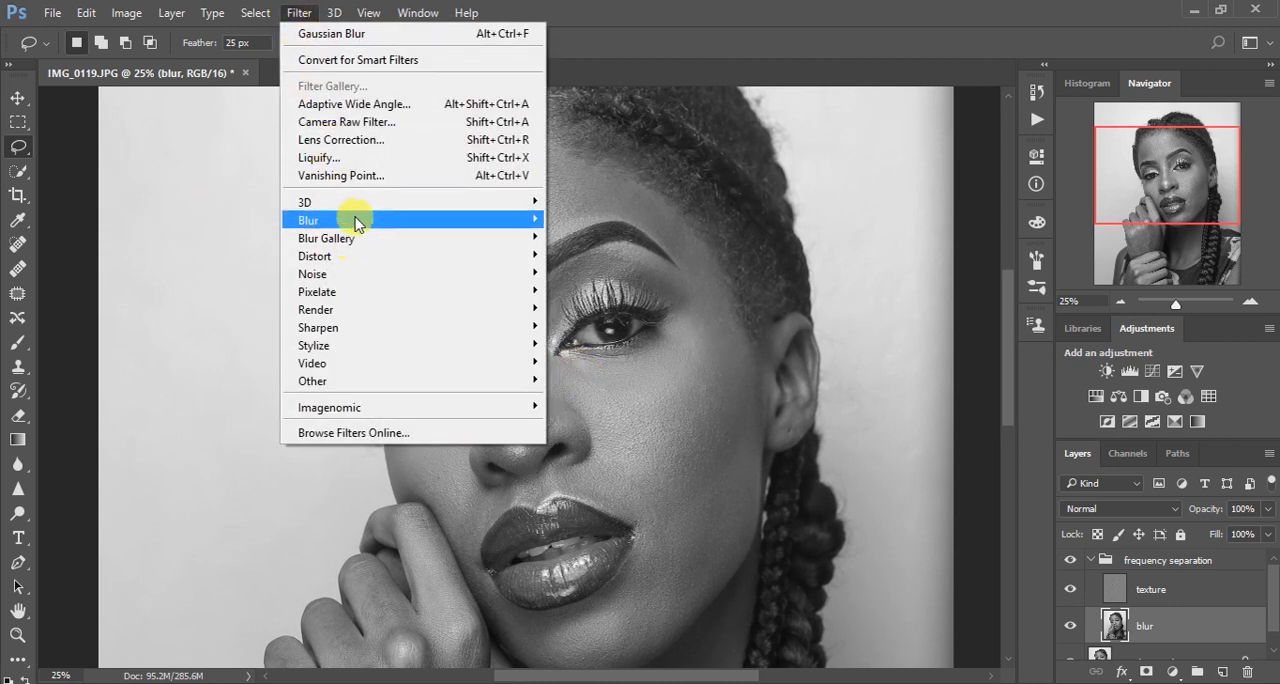
mouse_move(362, 226)
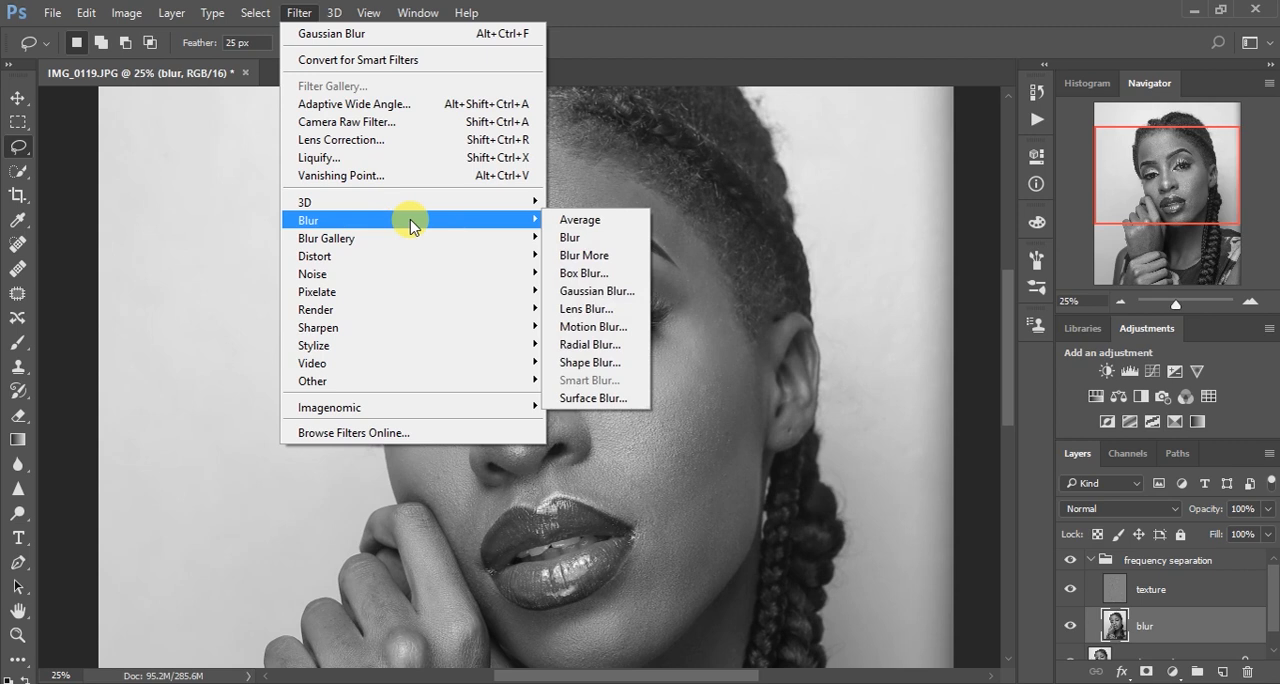
click(230, 222)
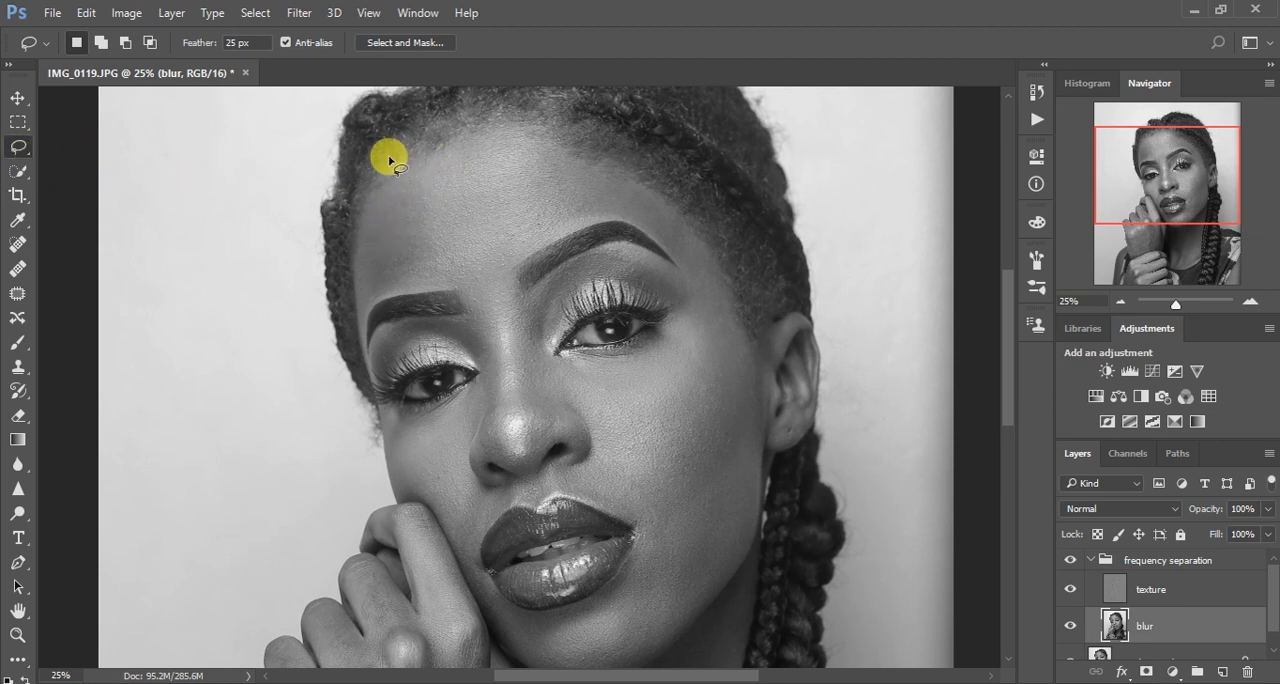
Lasso the forehead above the eyebrows, apply a Gaussian Blur with a 33.2-pixel radius to it, and deselect
mouse_move(385, 150)
mouse_down()
mouse_move(437, 117)
mouse_move(494, 111)
mouse_move(557, 128)
mouse_move(675, 195)
mouse_move(706, 238)
mouse_move(705, 266)
mouse_move(686, 271)
mouse_move(642, 226)
mouse_move(592, 229)
mouse_move(551, 237)
mouse_move(486, 287)
mouse_move(374, 300)
mouse_move(368, 323)
mouse_move(346, 237)
mouse_move(369, 163)
mouse_move(440, 114)
mouse_move(491, 103)
mouse_move(548, 118)
mouse_up()
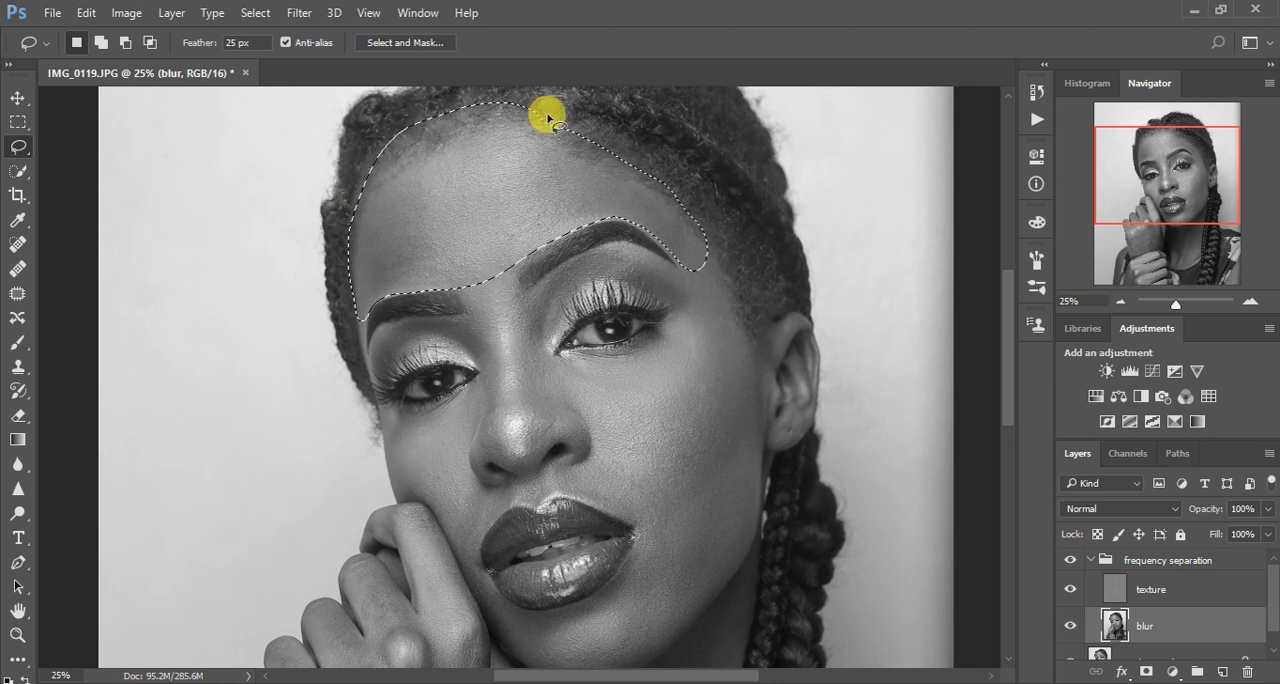
click(298, 13)
mouse_move(451, 224)
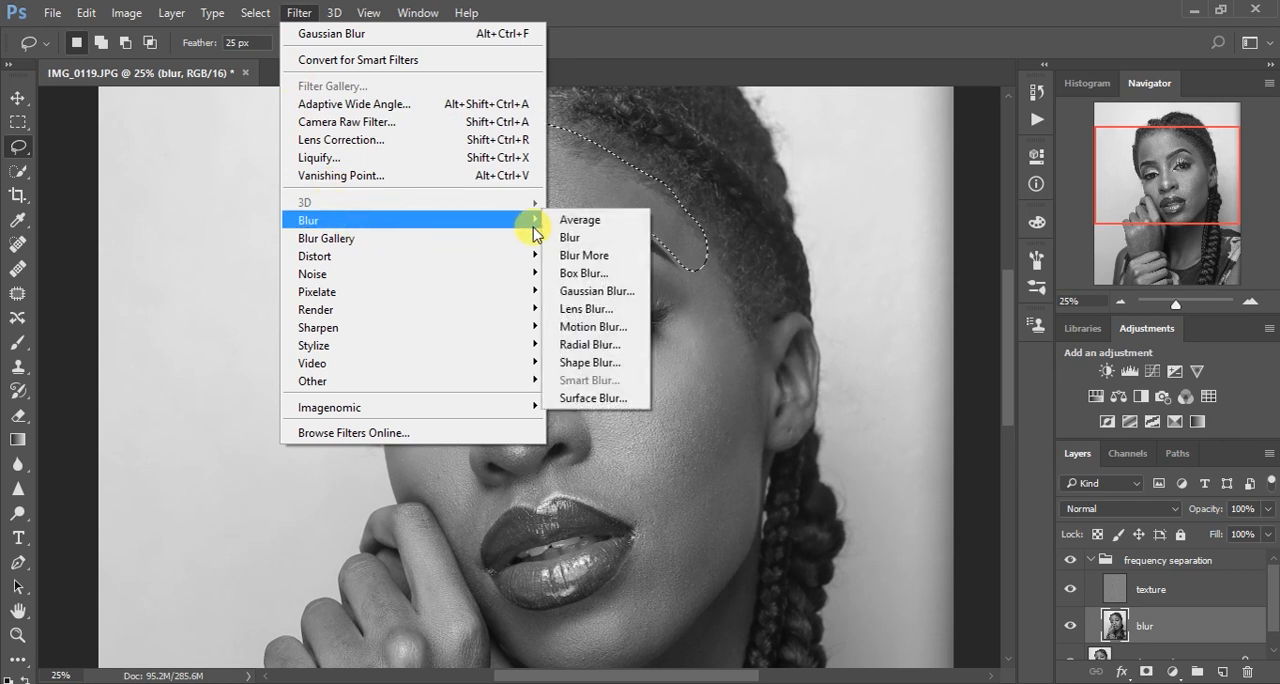
click(594, 291)
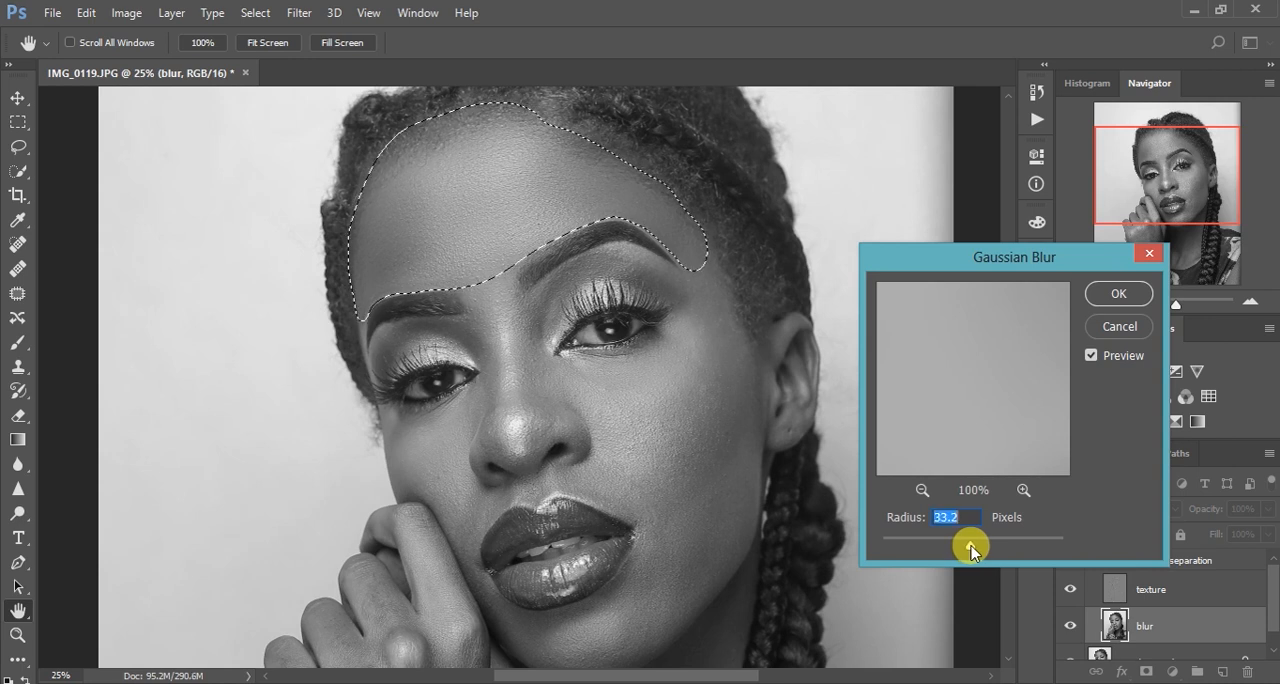
click(1093, 301)
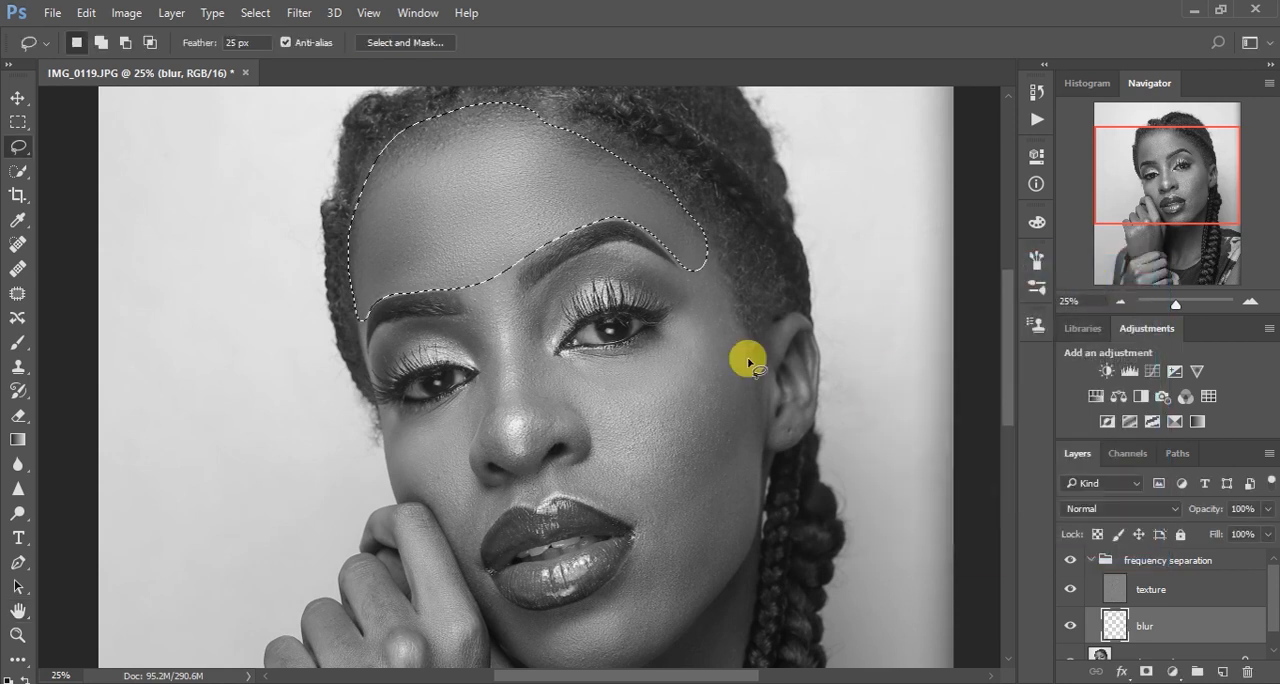
key(ctrl+plus)
key(ctrl+minus)
key(ctrl+d)
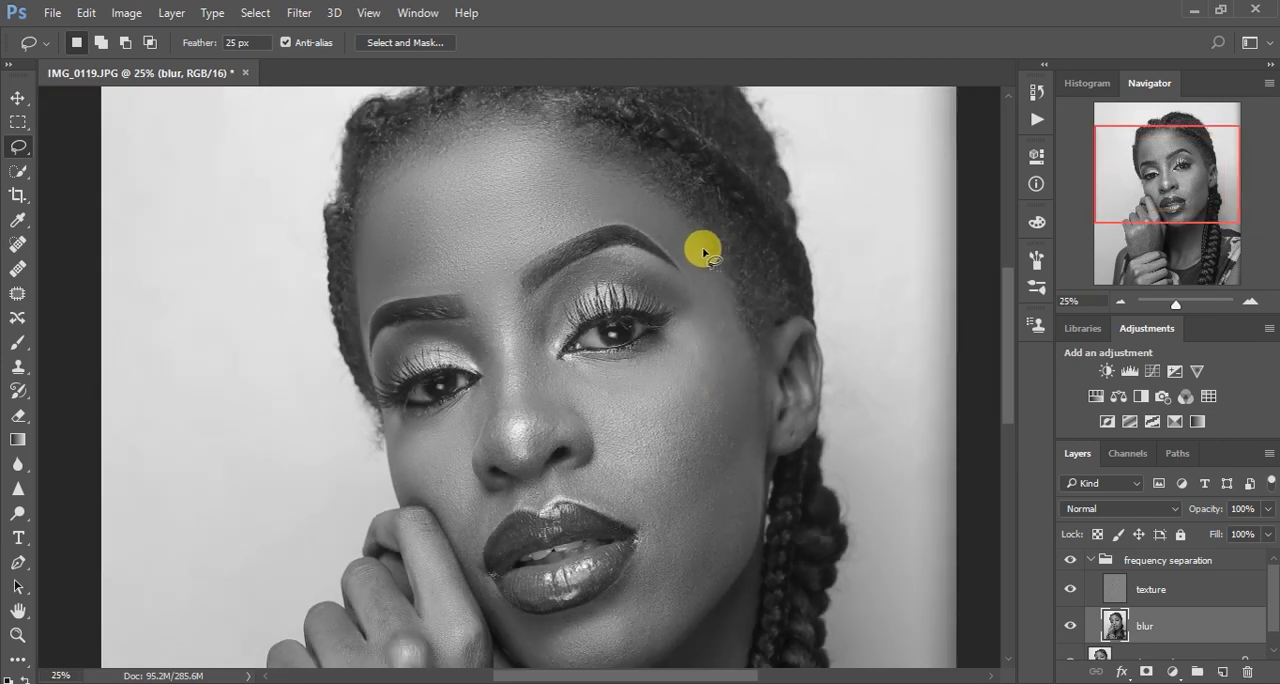
Lasso the strip of skin from the temple down between eye and ear, reapply the Gaussian Blur, and deselect
mouse_move(688, 287)
mouse_down()
mouse_move(687, 486)
mouse_move(709, 486)
mouse_move(748, 408)
mouse_move(745, 310)
mouse_move(714, 257)
mouse_up()
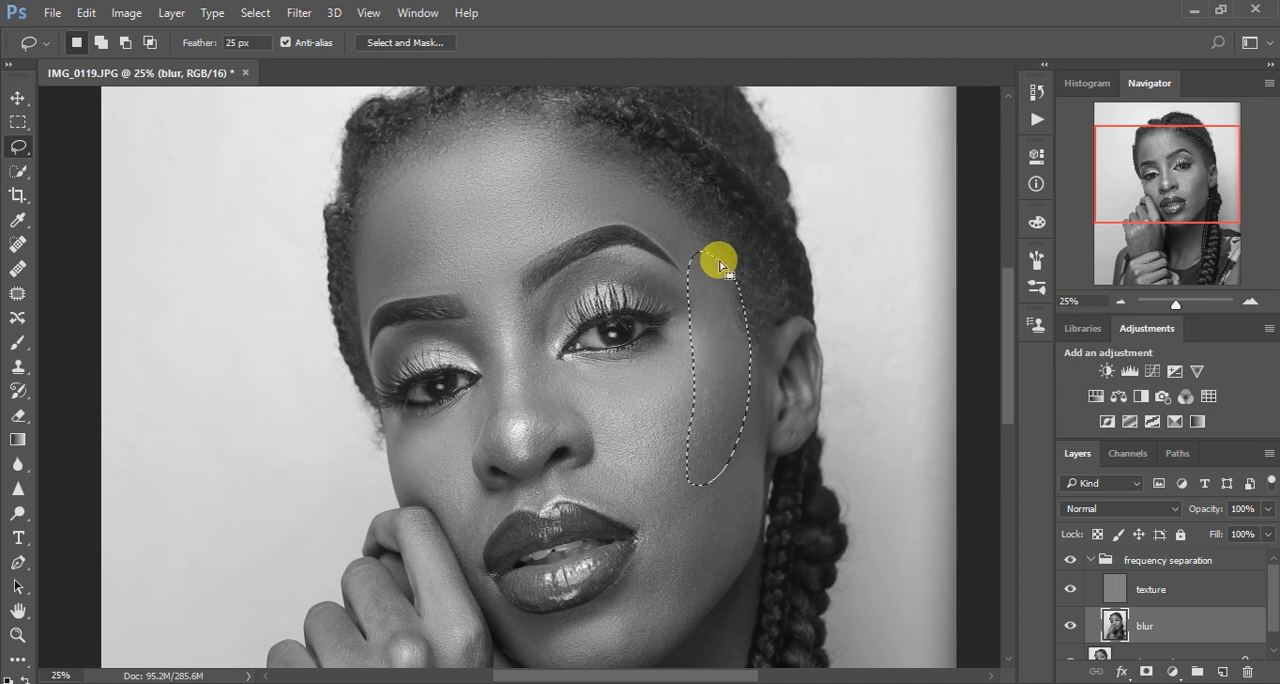
right_click(711, 337)
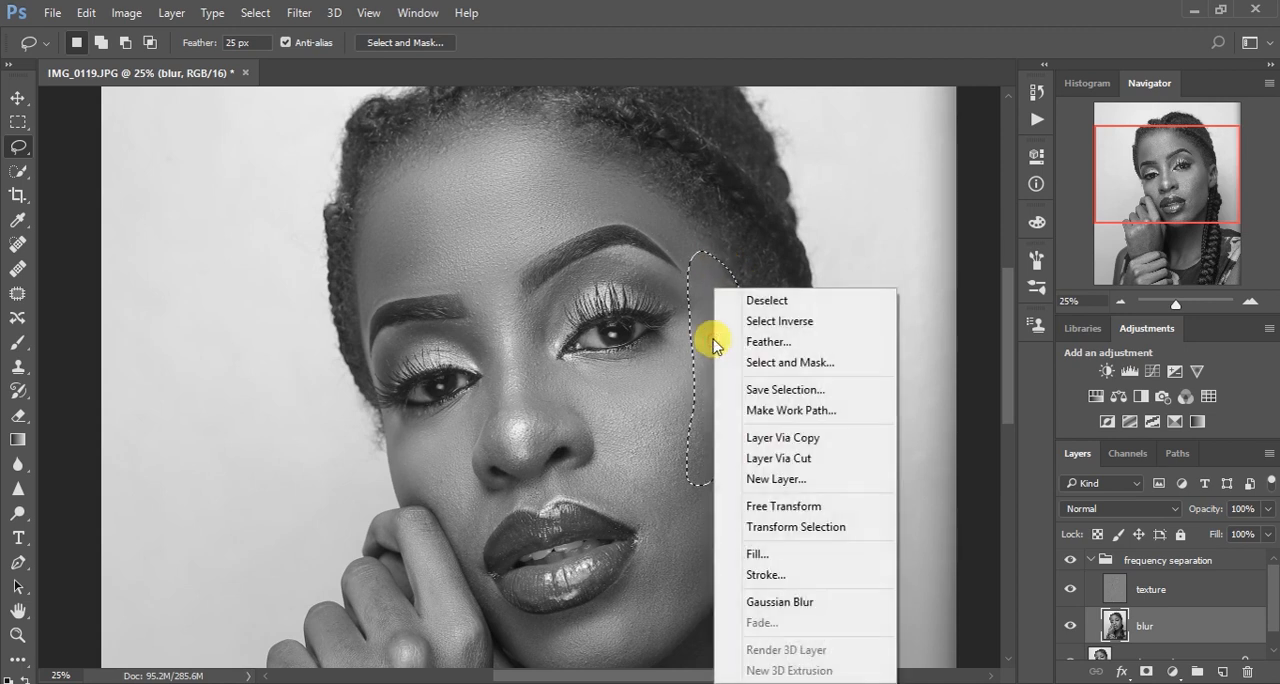
click(788, 604)
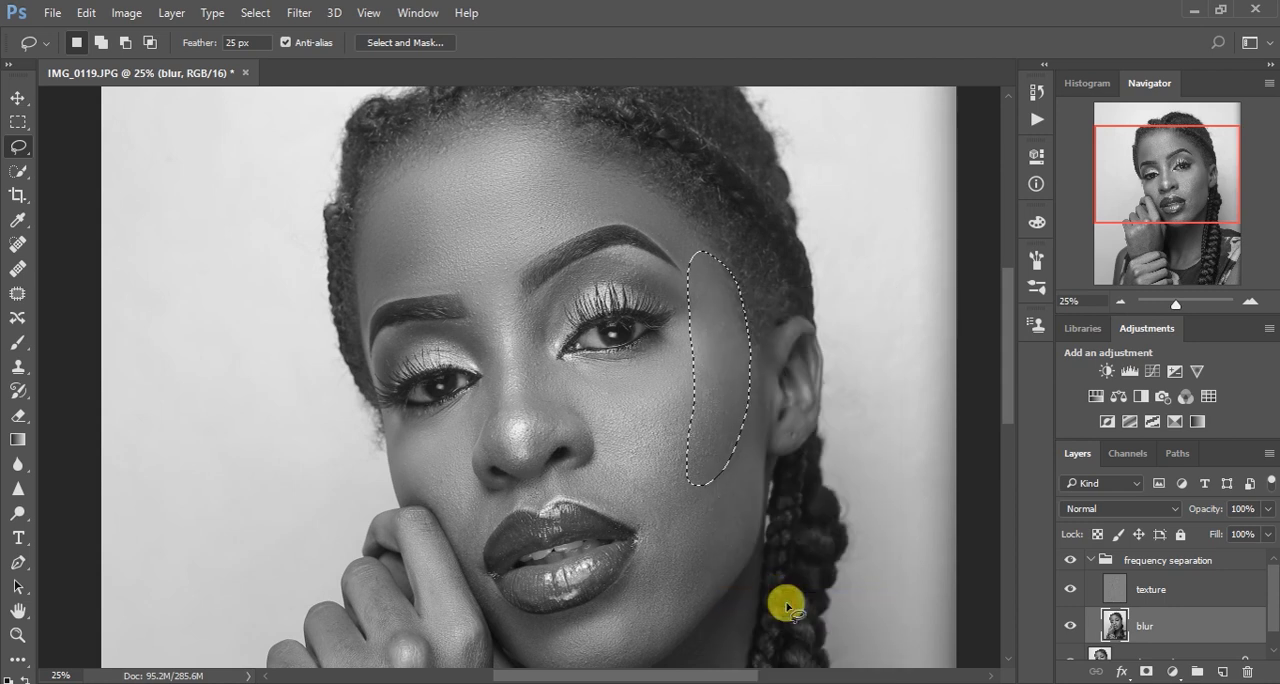
key(ctrl+d)
Lasso the jaw area from below the visible ear to beside the mouth, reapply the Gaussian Blur, and deselect
mouse_move(750, 385)
mouse_down()
mouse_move(736, 436)
mouse_move(646, 533)
mouse_move(649, 597)
mouse_move(678, 623)
mouse_move(736, 569)
mouse_move(760, 408)
mouse_up()
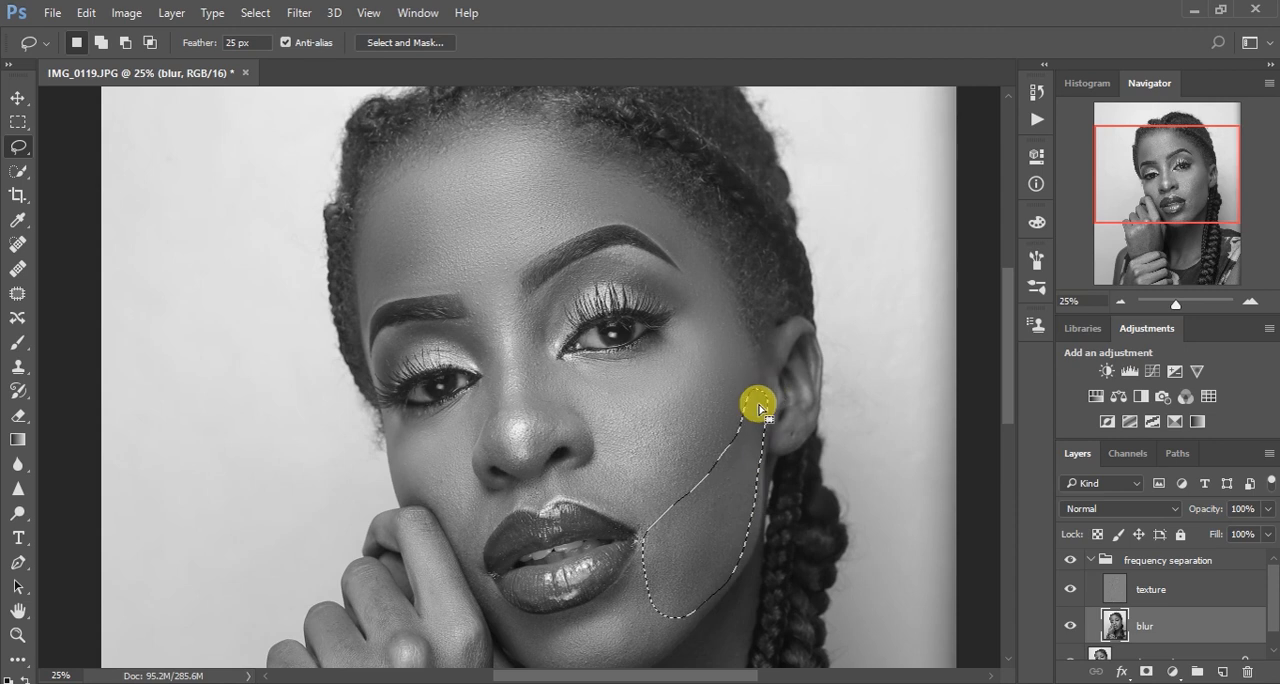
right_click(737, 468)
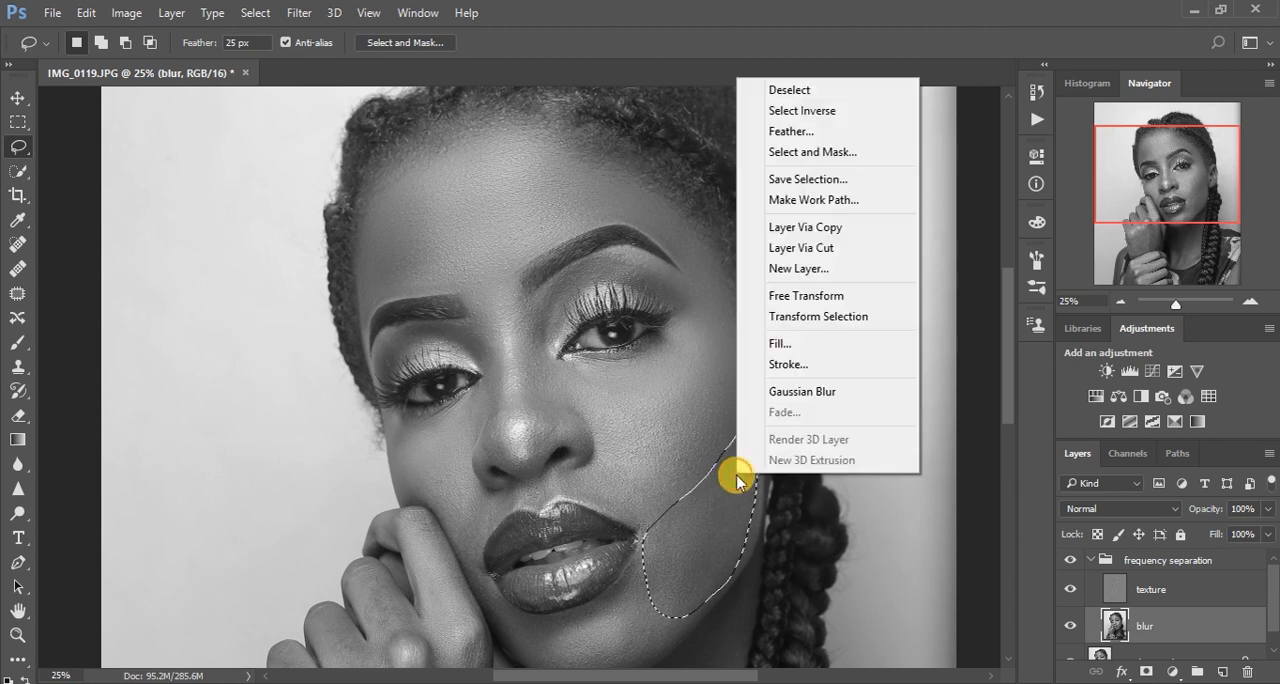
click(799, 392)
click(709, 391)
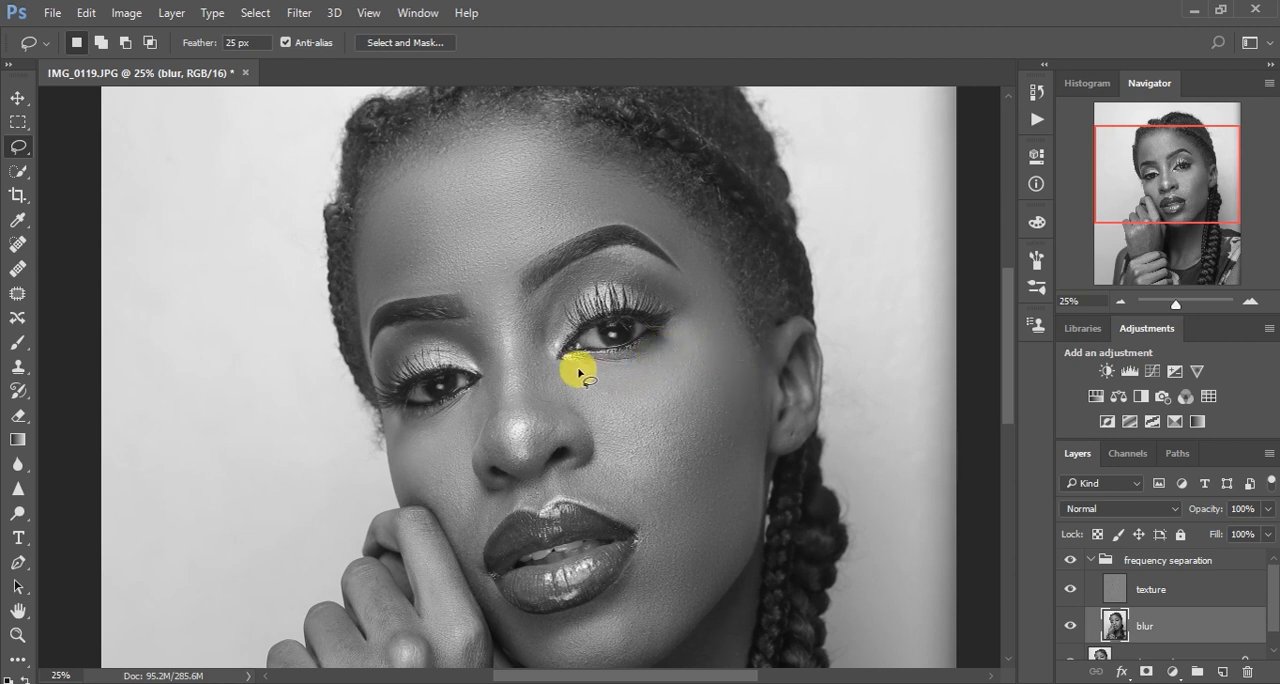
Lasso the cheek under the eye nearer the visible ear, reapply the Gaussian Blur, and deselect
mouse_move(569, 369)
mouse_down()
mouse_move(638, 517)
mouse_move(653, 517)
mouse_move(682, 477)
mouse_move(700, 310)
mouse_move(583, 366)
mouse_up()
right_click(636, 387)
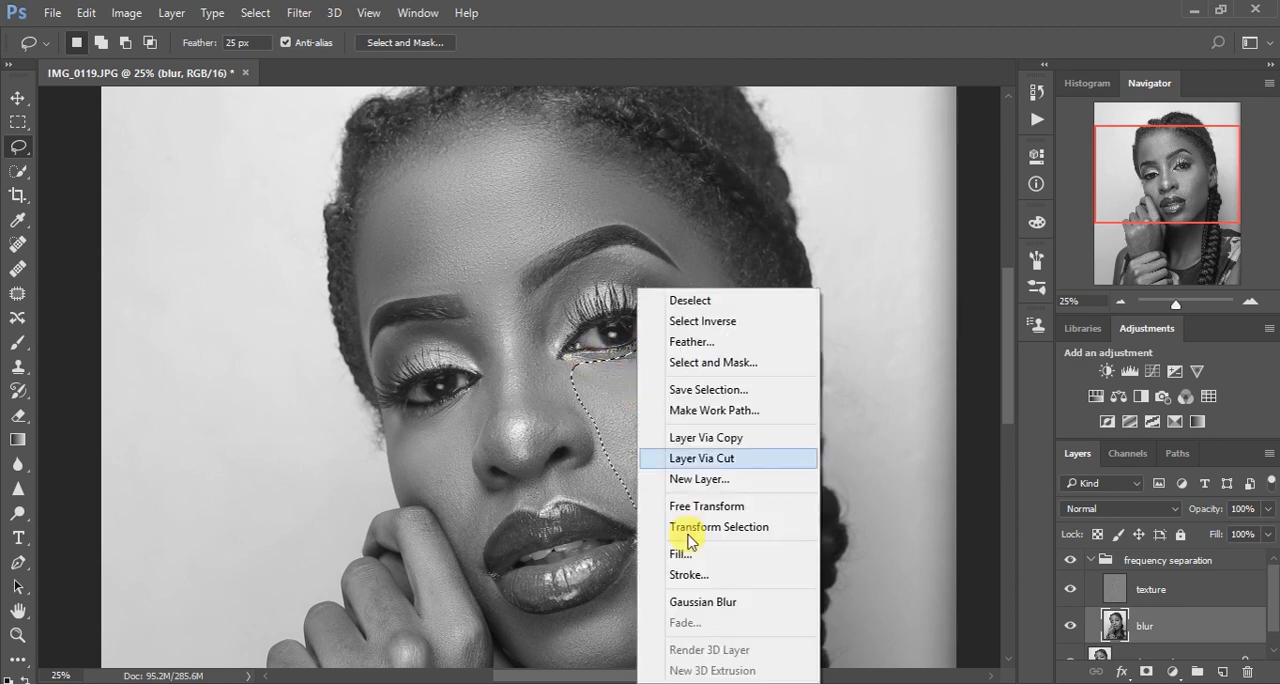
click(724, 601)
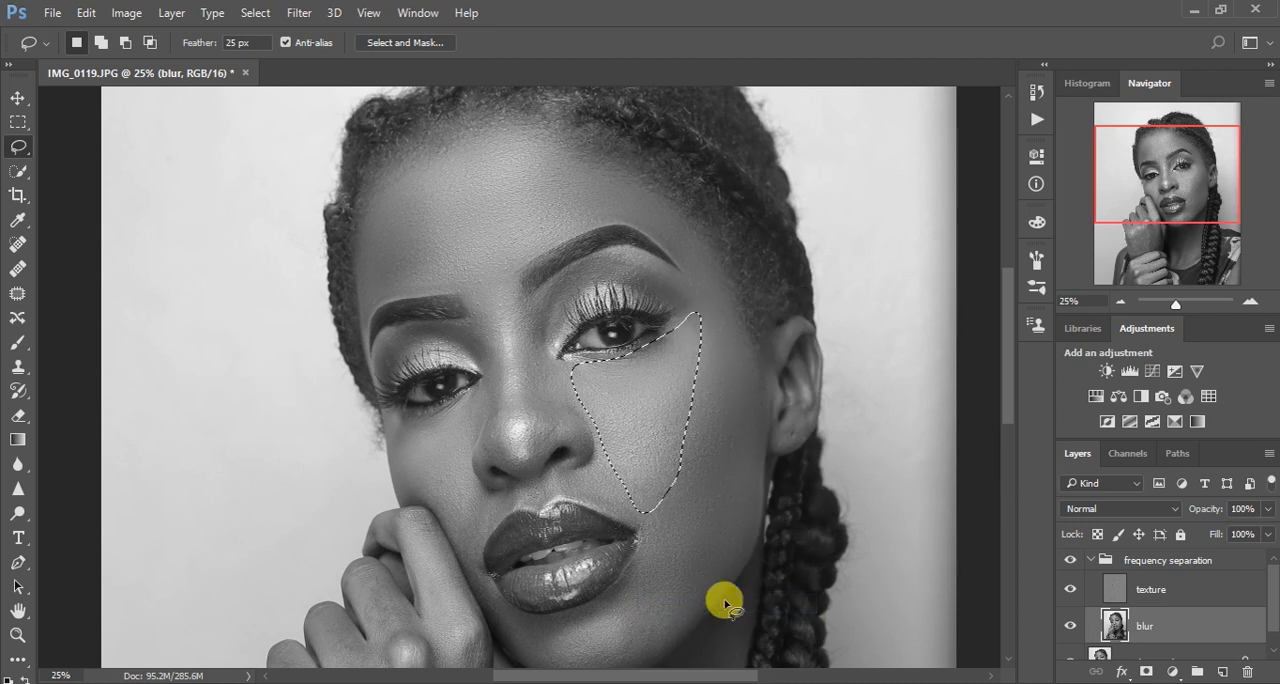
key(ctrl+d)
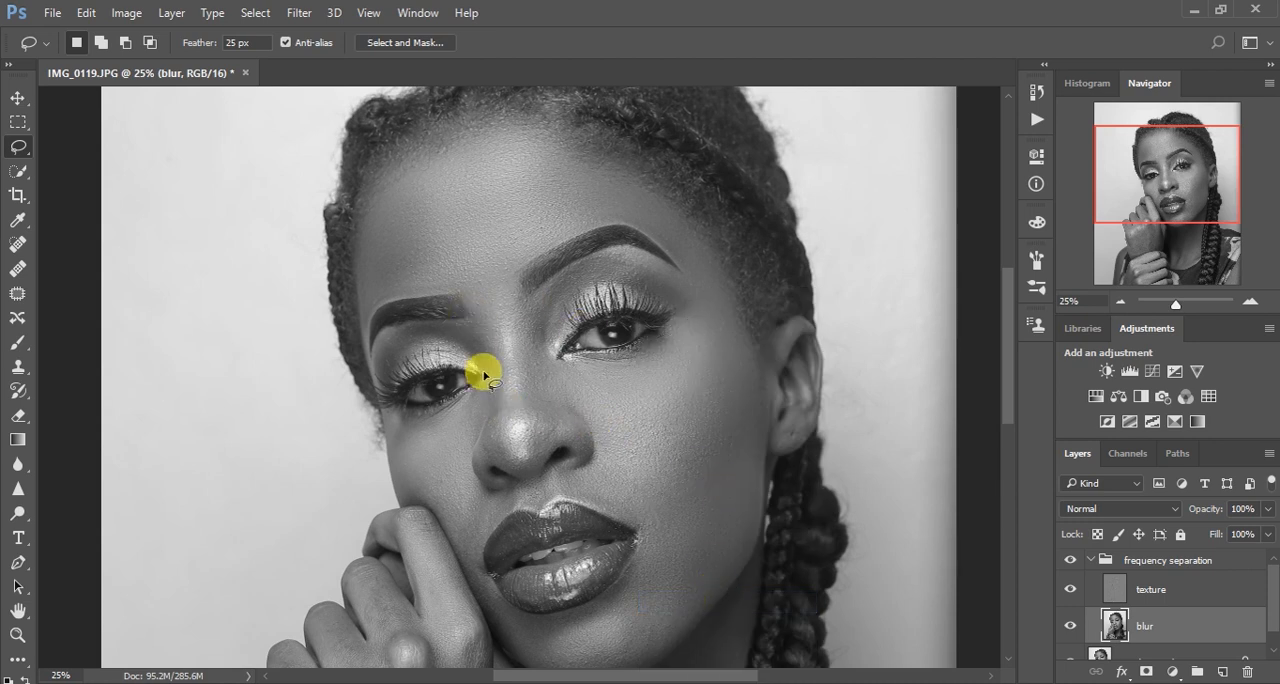
Lasso the other cheek, between the eye, the nose and the raised hand, reapply the Gaussian Blur, and deselect
mouse_move(392, 417)
mouse_down()
mouse_move(449, 413)
mouse_move(476, 387)
mouse_move(467, 459)
mouse_move(500, 511)
mouse_move(482, 559)
mouse_move(463, 559)
mouse_move(431, 506)
mouse_move(406, 498)
mouse_move(386, 408)
mouse_up()
right_click(416, 440)
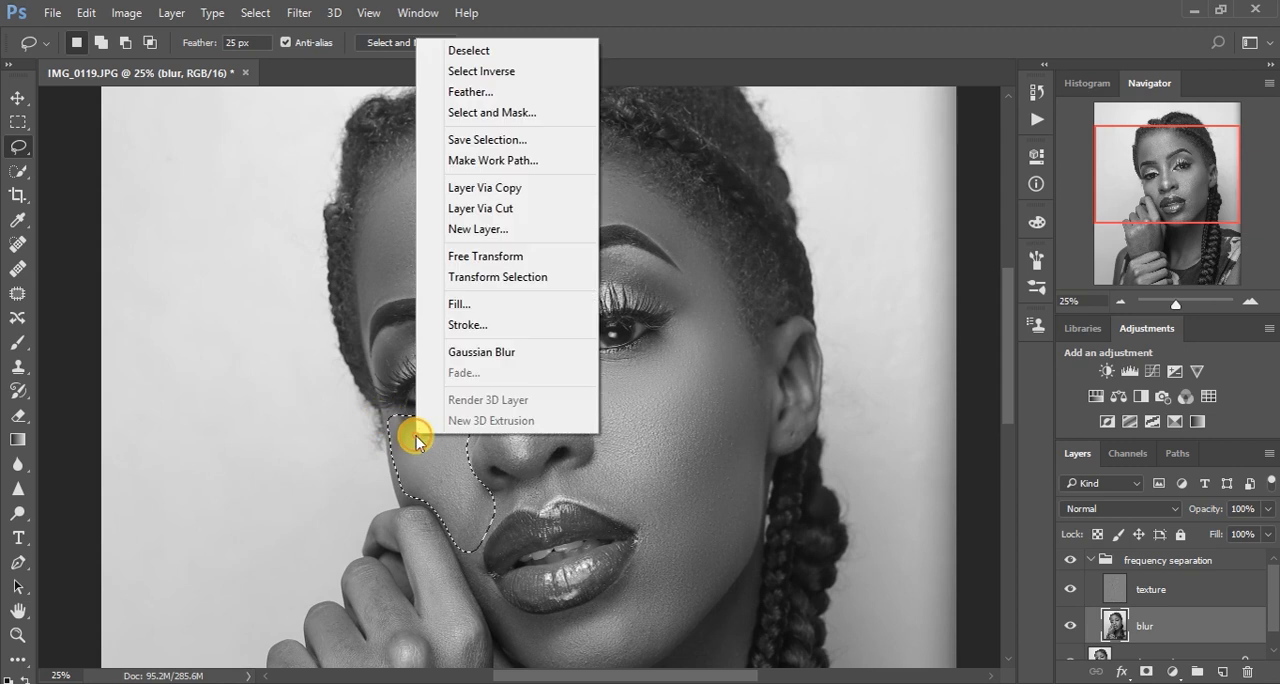
click(490, 352)
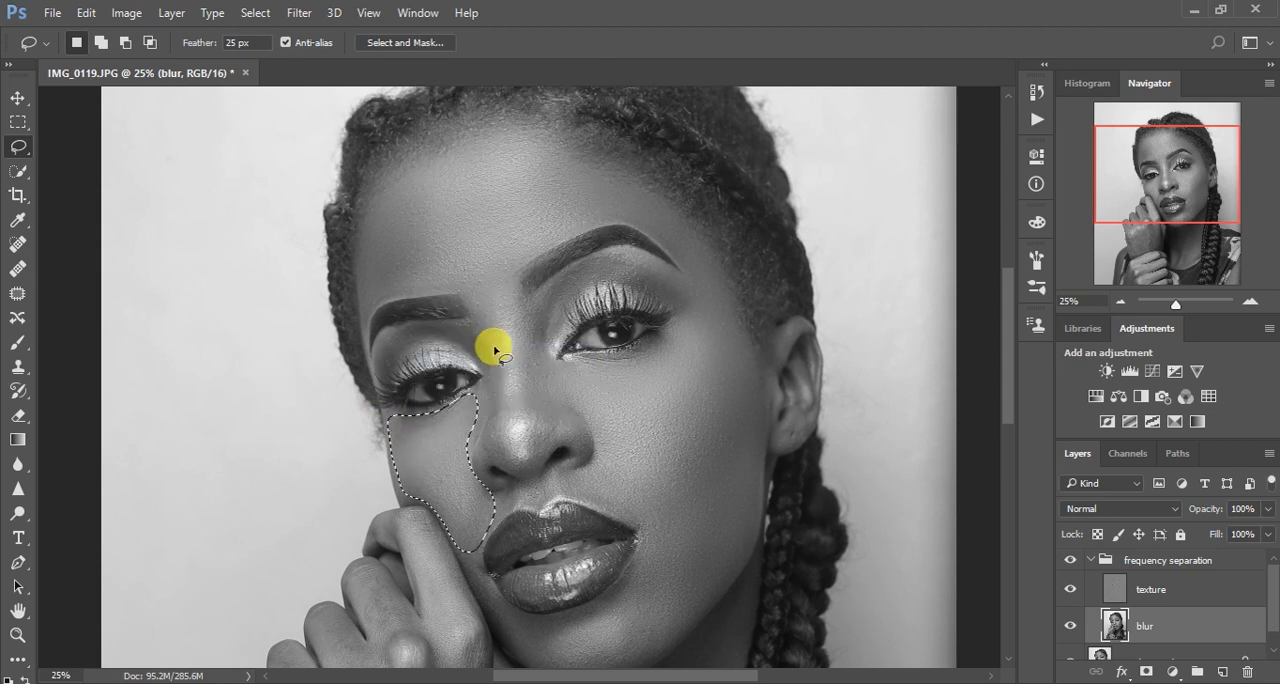
key(ctrl+d)
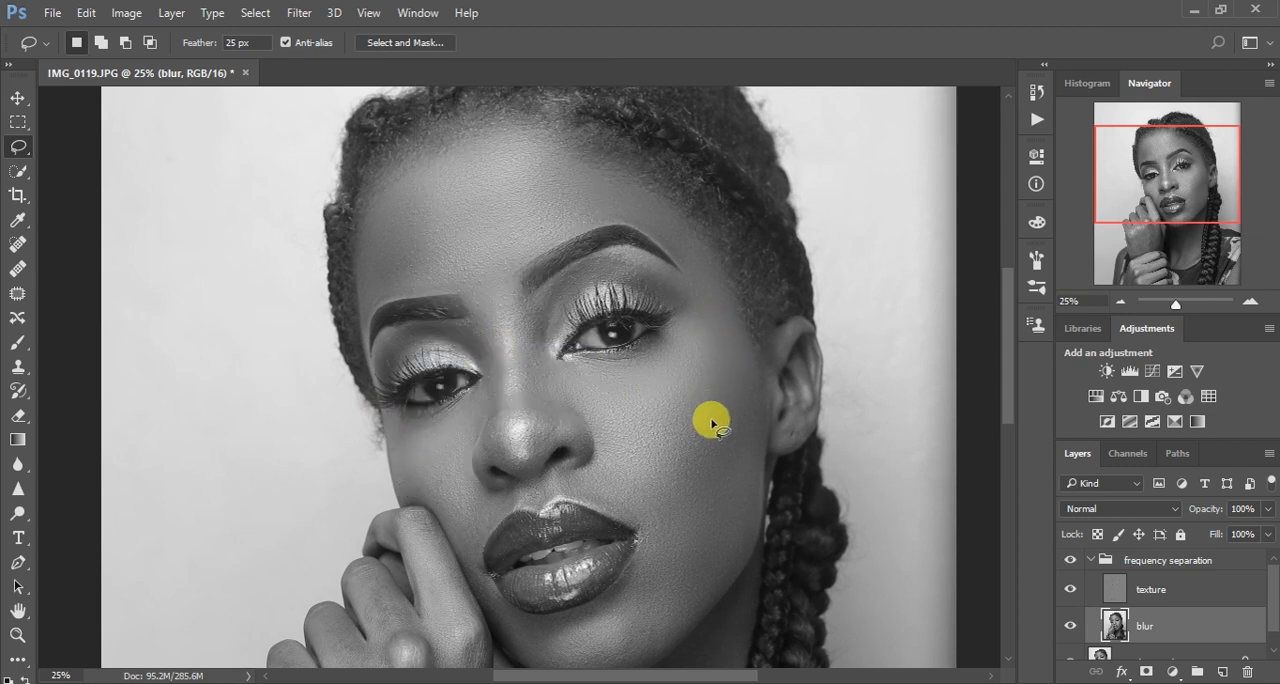
Lasso the chin area below the lips, reapply the Gaussian Blur, and deselect
drag(692, 507, 663, 360)
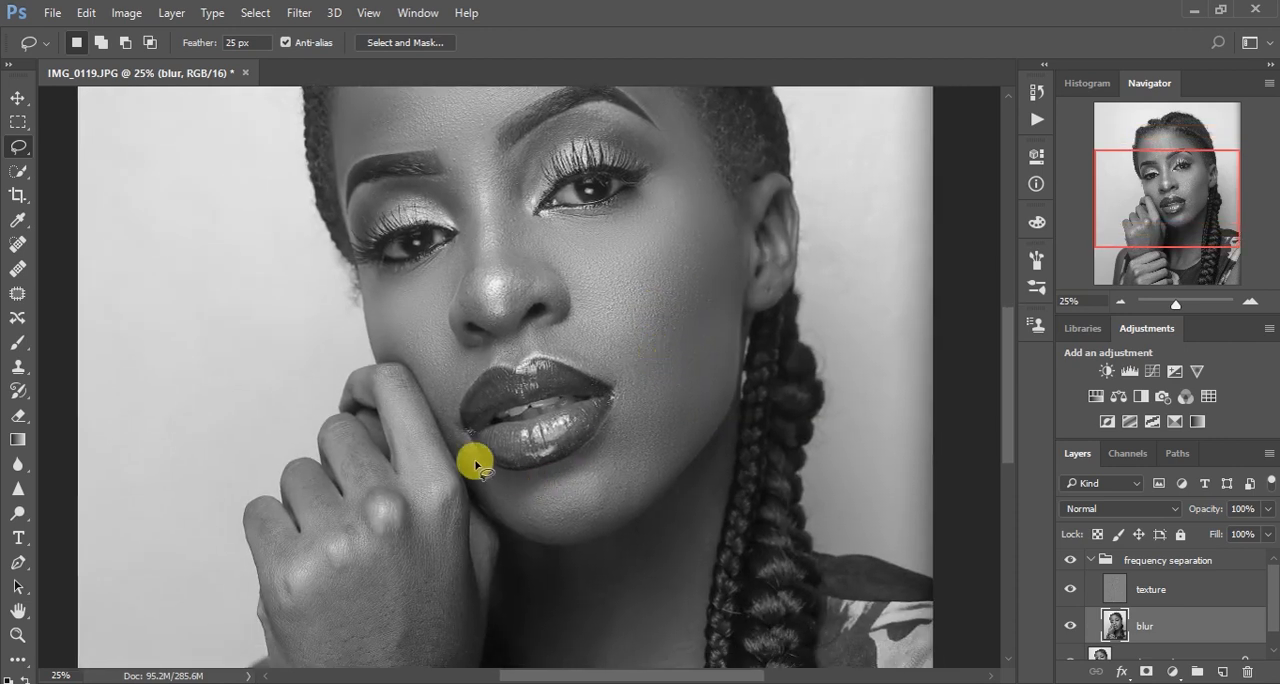
mouse_move(443, 417)
mouse_down()
mouse_move(510, 476)
mouse_move(589, 448)
mouse_move(624, 394)
mouse_move(678, 409)
mouse_move(687, 437)
mouse_move(670, 485)
mouse_move(635, 516)
mouse_move(554, 546)
mouse_move(480, 496)
mouse_move(446, 423)
mouse_up()
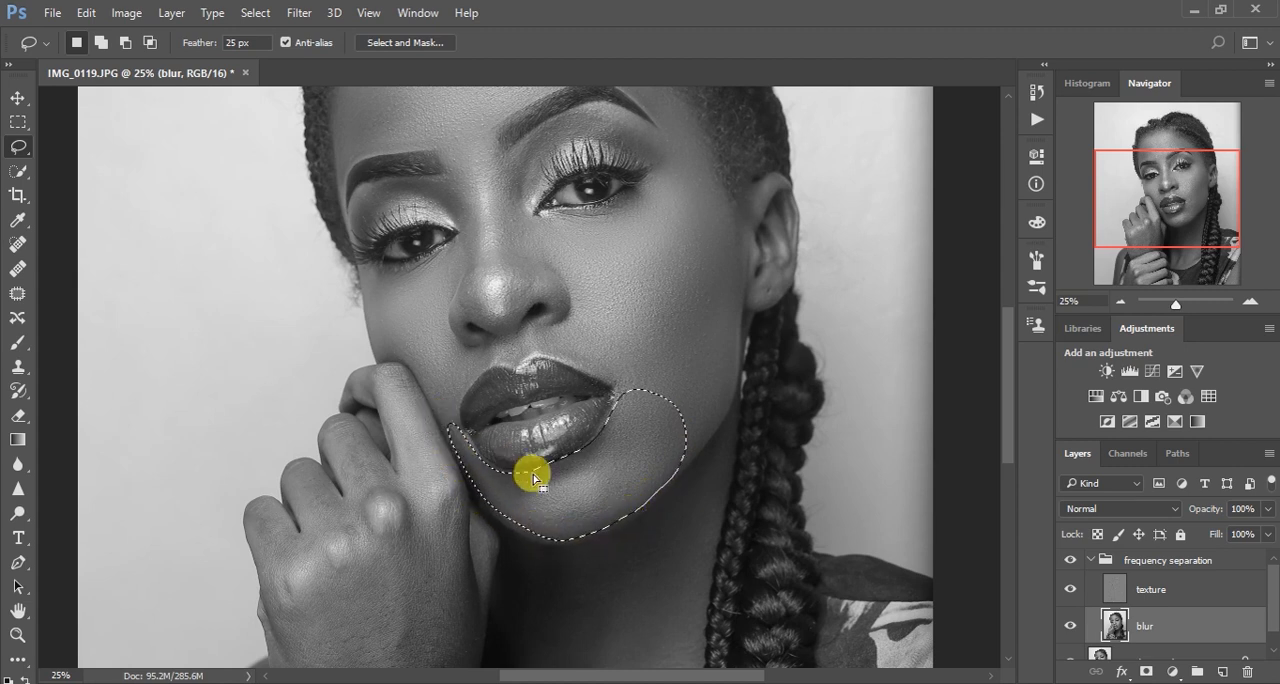
drag(549, 484, 549, 485)
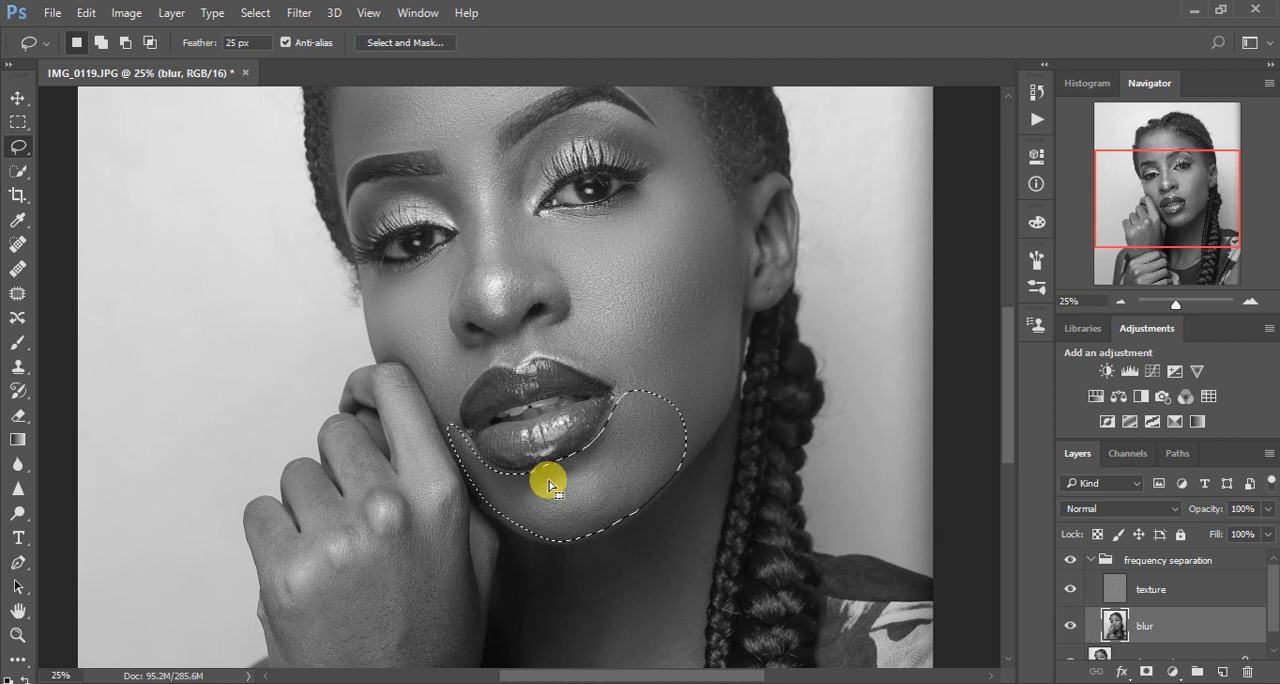
right_click(548, 484)
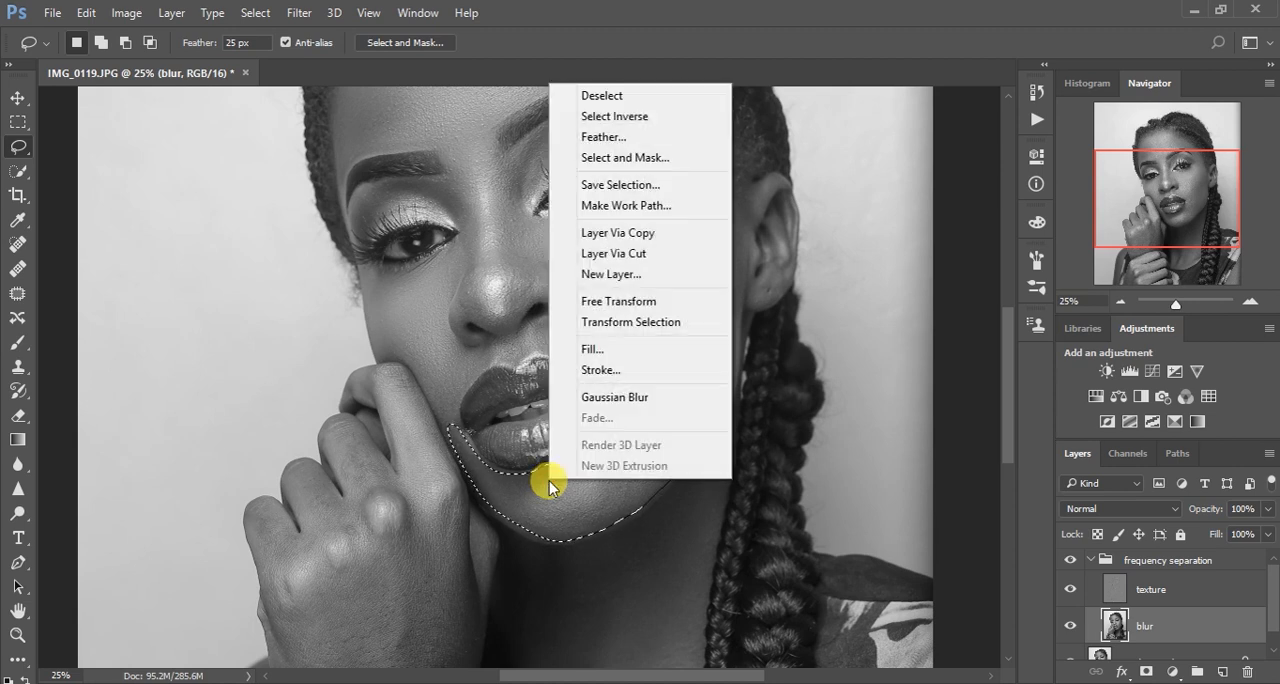
click(620, 398)
key(ctrl+d)
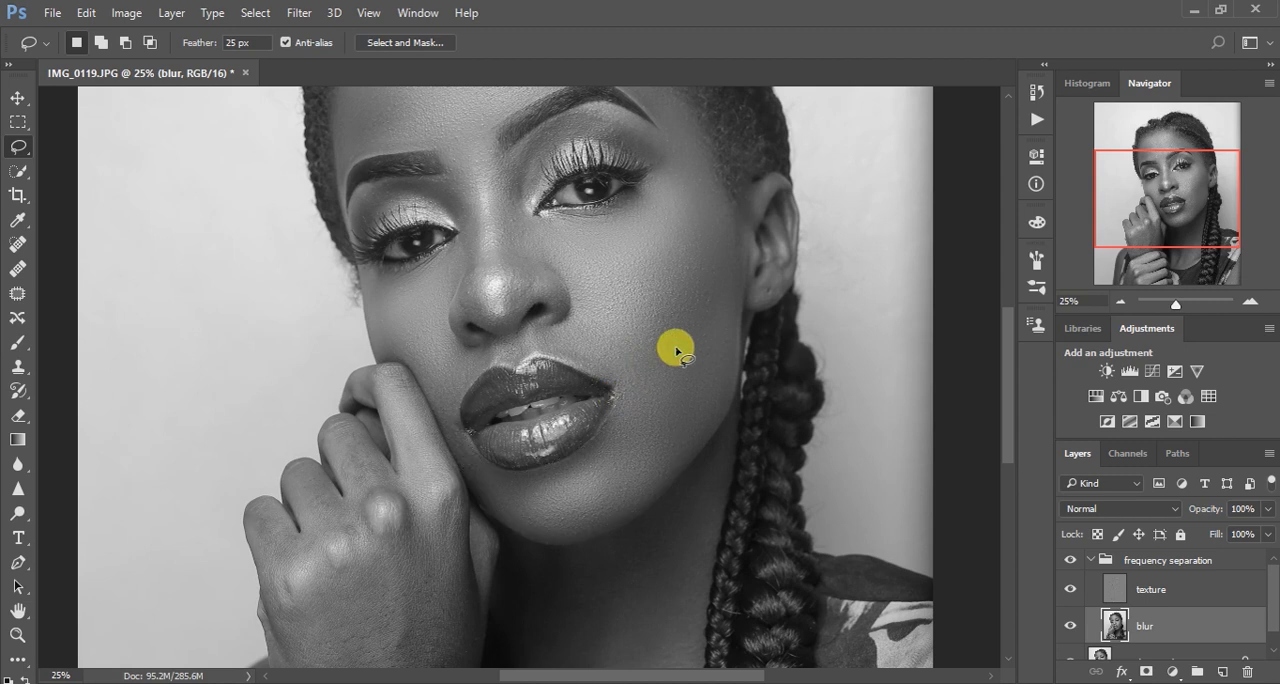
Lasso the side of the nose nearer the visible ear, from the eyebrow down, reapply the Gaussian Blur, and deselect
drag(661, 310, 688, 383)
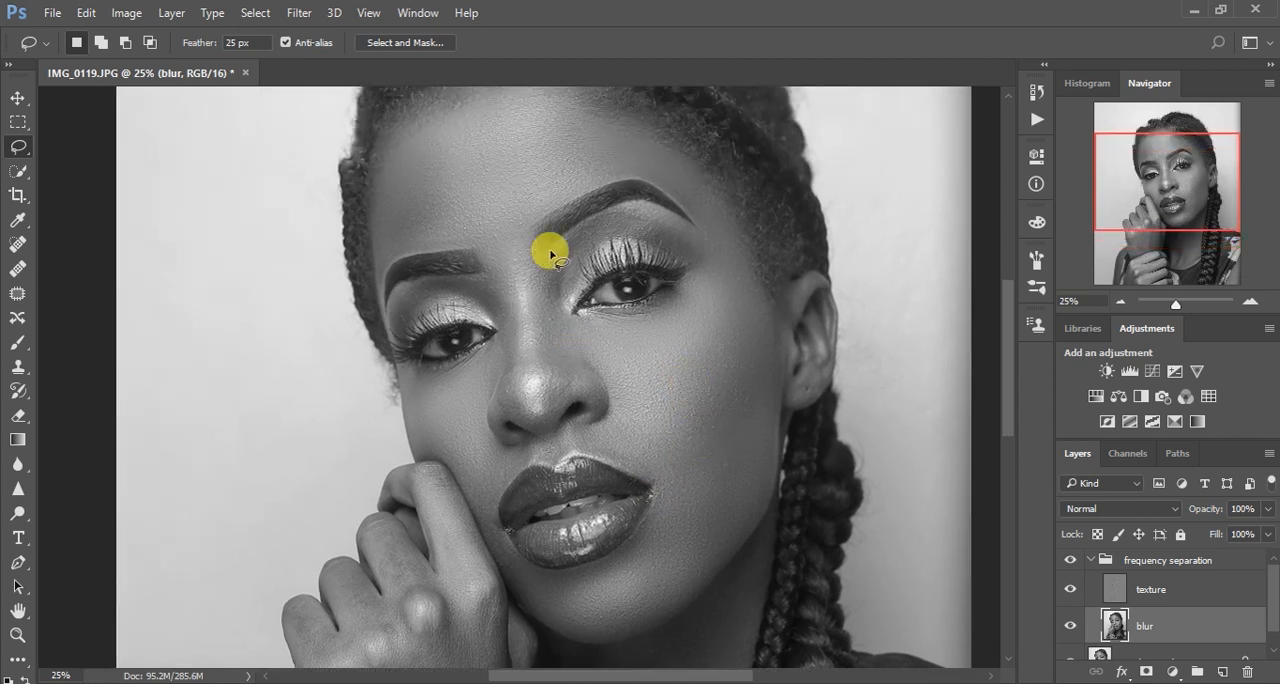
mouse_move(545, 259)
mouse_down()
mouse_move(531, 277)
mouse_move(549, 409)
mouse_move(569, 391)
mouse_move(571, 363)
mouse_move(546, 271)
mouse_up()
right_click(550, 288)
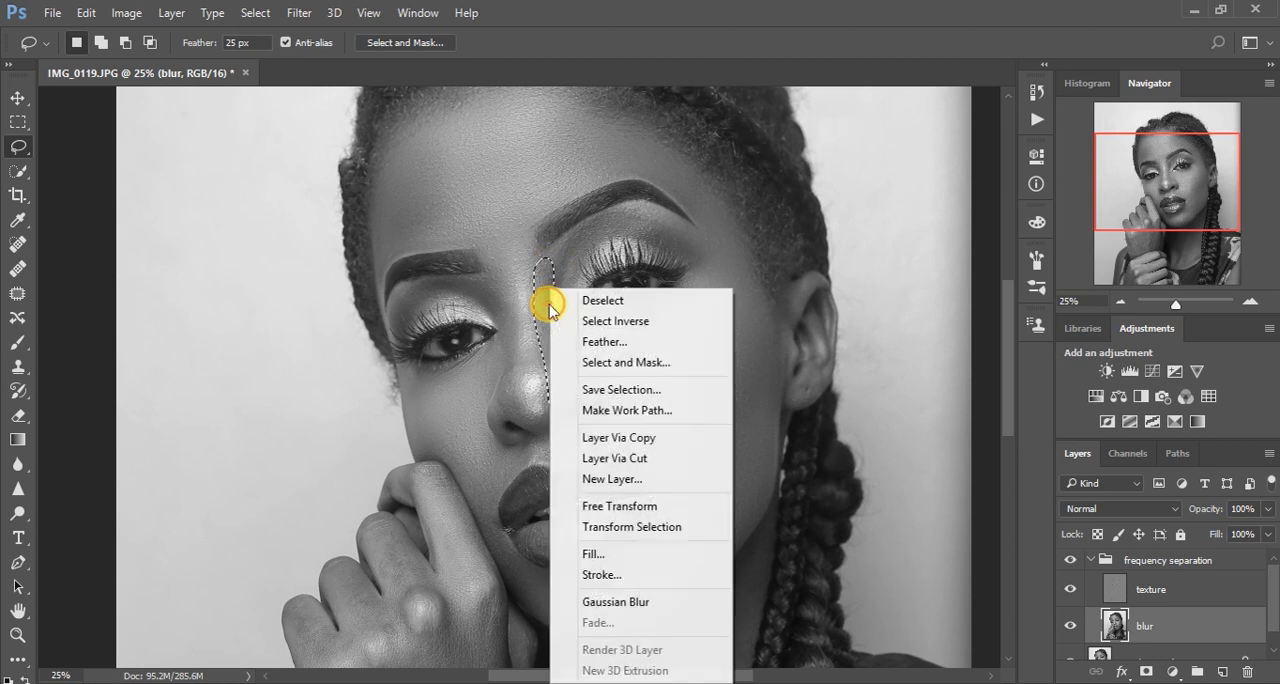
click(657, 603)
key(ctrl+d)
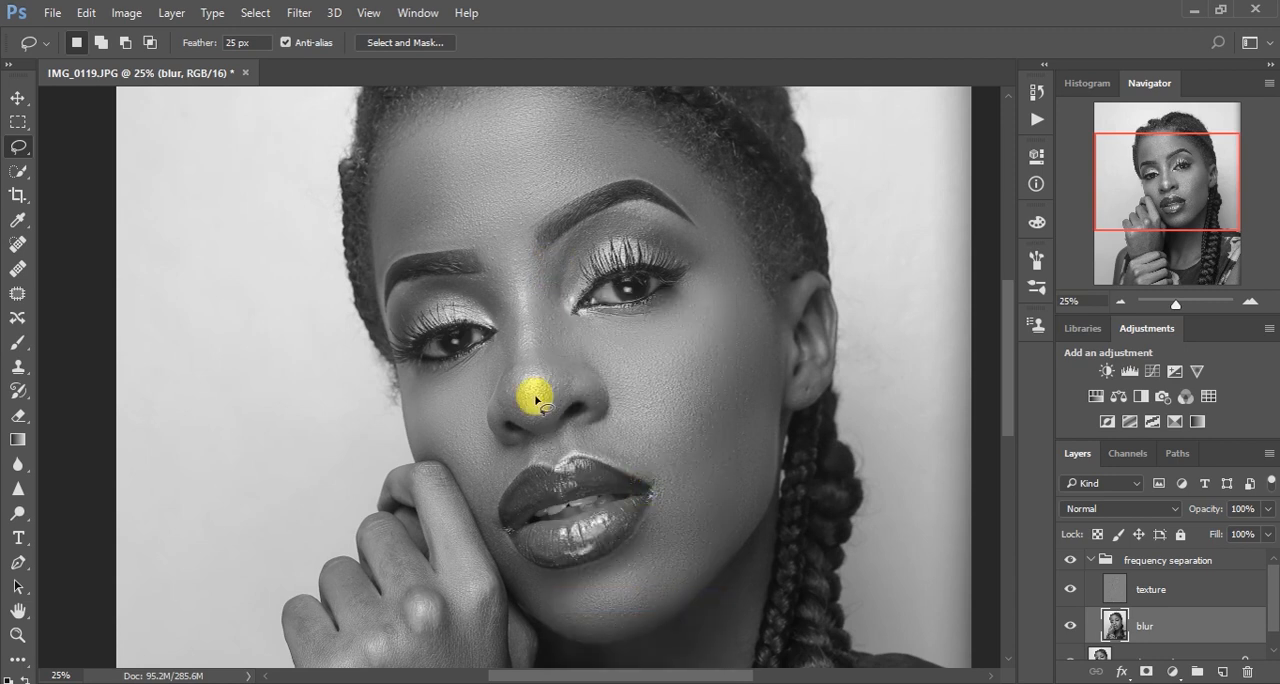
Lasso the side of the nose nearer the raised hand, from the inner eyebrow to the nostril, reapply the Gaussian Blur, and deselect
drag(476, 283, 492, 326)
mouse_move(503, 372)
mouse_down()
mouse_move(497, 410)
mouse_move(511, 421)
mouse_move(512, 317)
mouse_move(503, 288)
mouse_move(479, 274)
mouse_up()
right_click(491, 292)
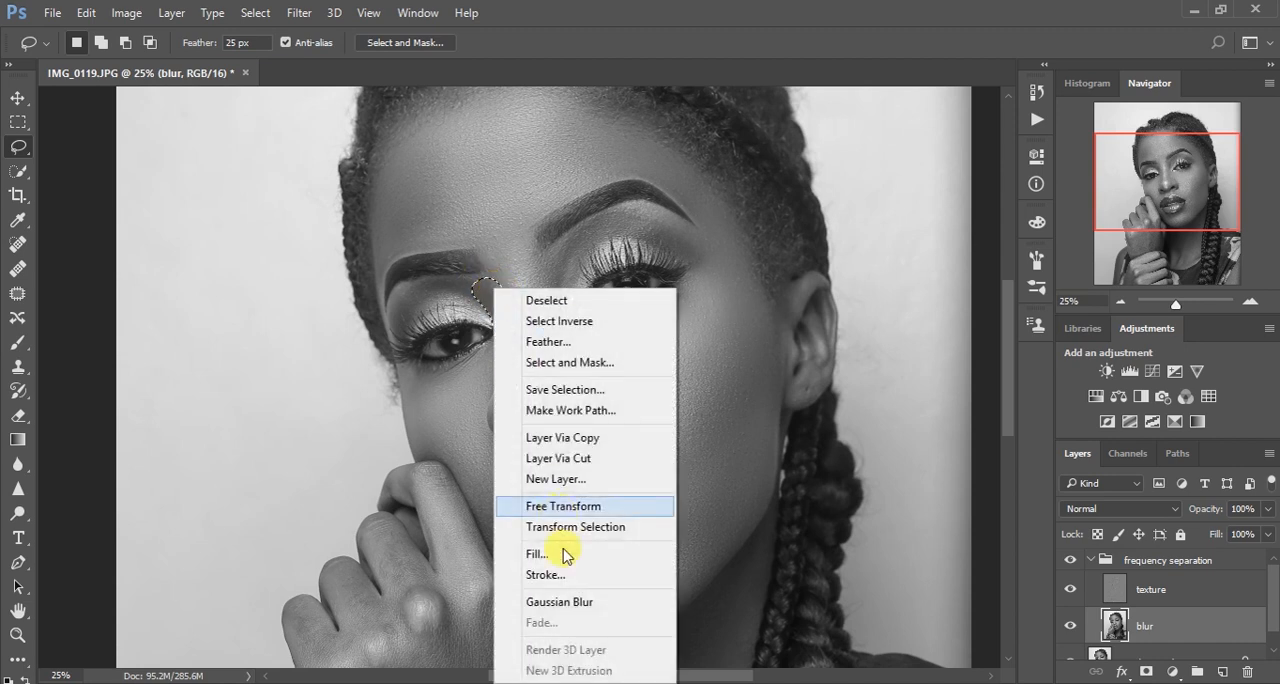
click(585, 604)
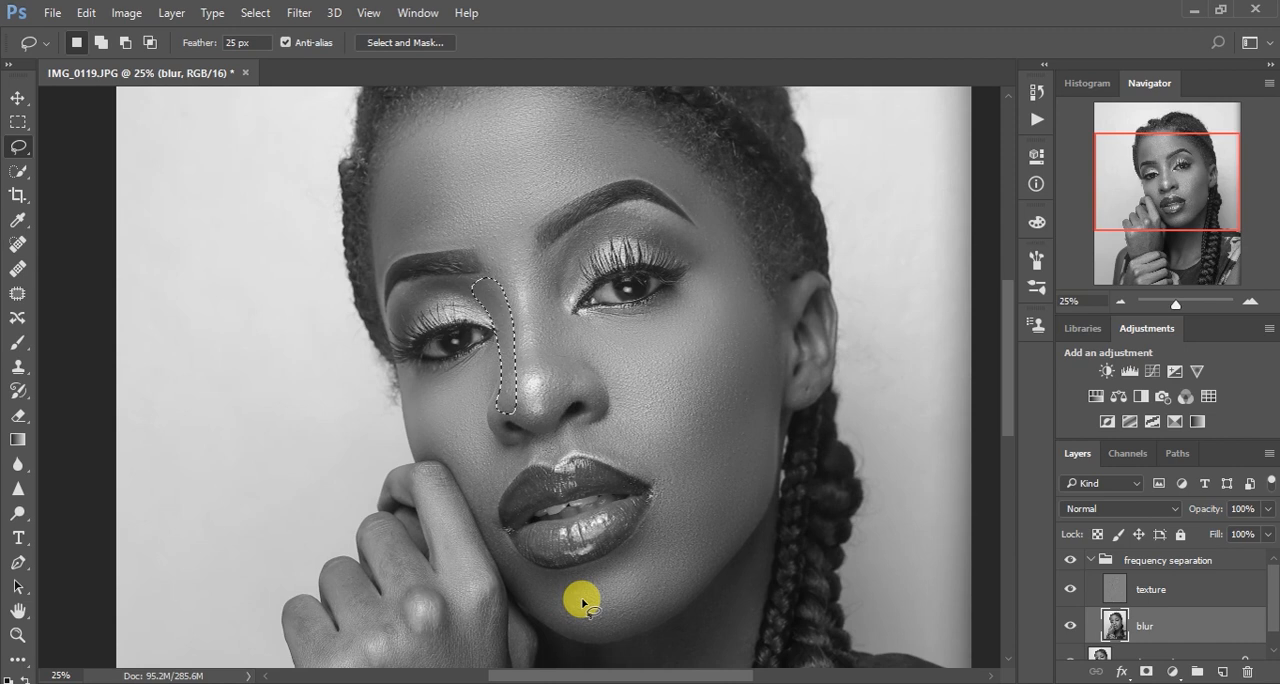
click(660, 370)
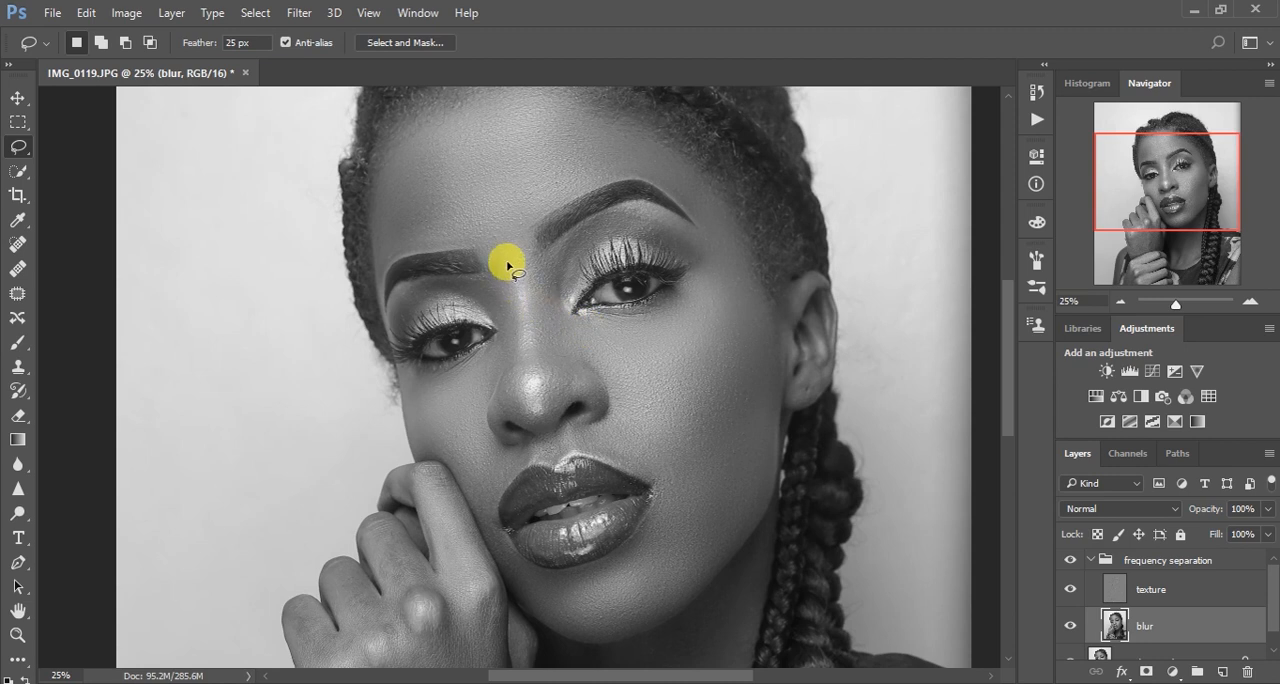
Lasso the bridge of the nose from between the eyebrows down to the tip and reapply the Gaussian Blur
mouse_move(485, 245)
mouse_down()
mouse_move(533, 237)
mouse_move(535, 290)
mouse_up()
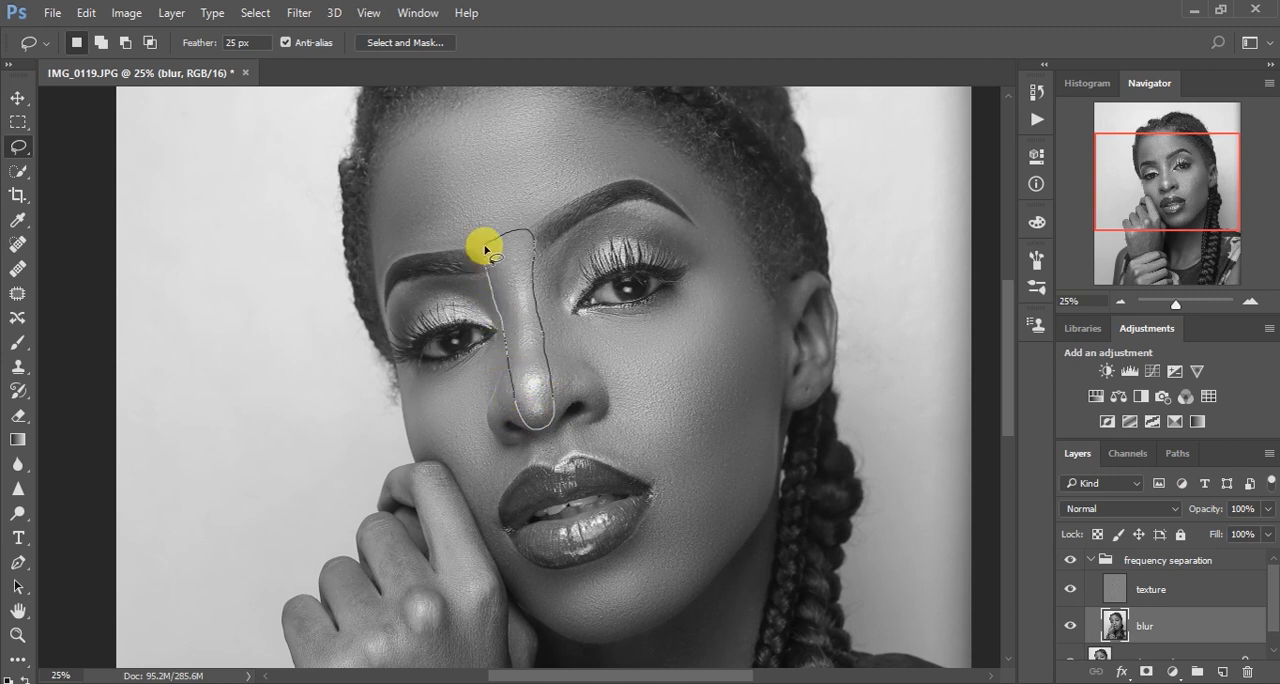
right_click(511, 287)
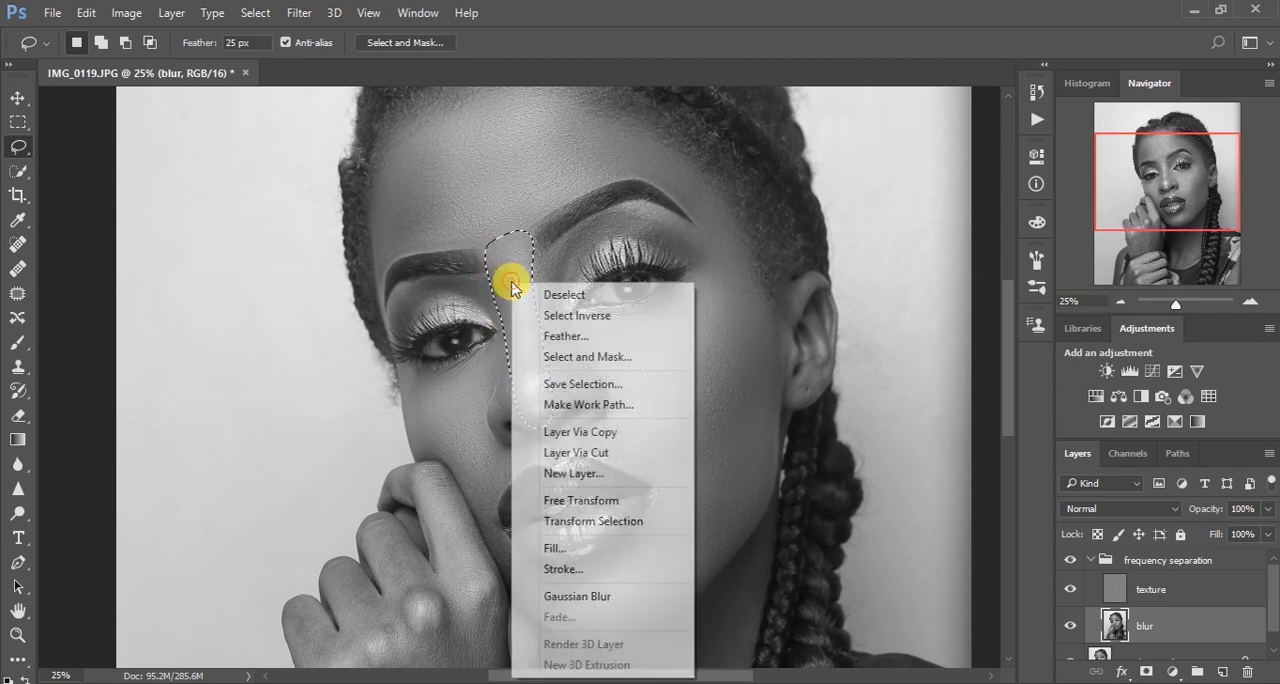
click(598, 597)
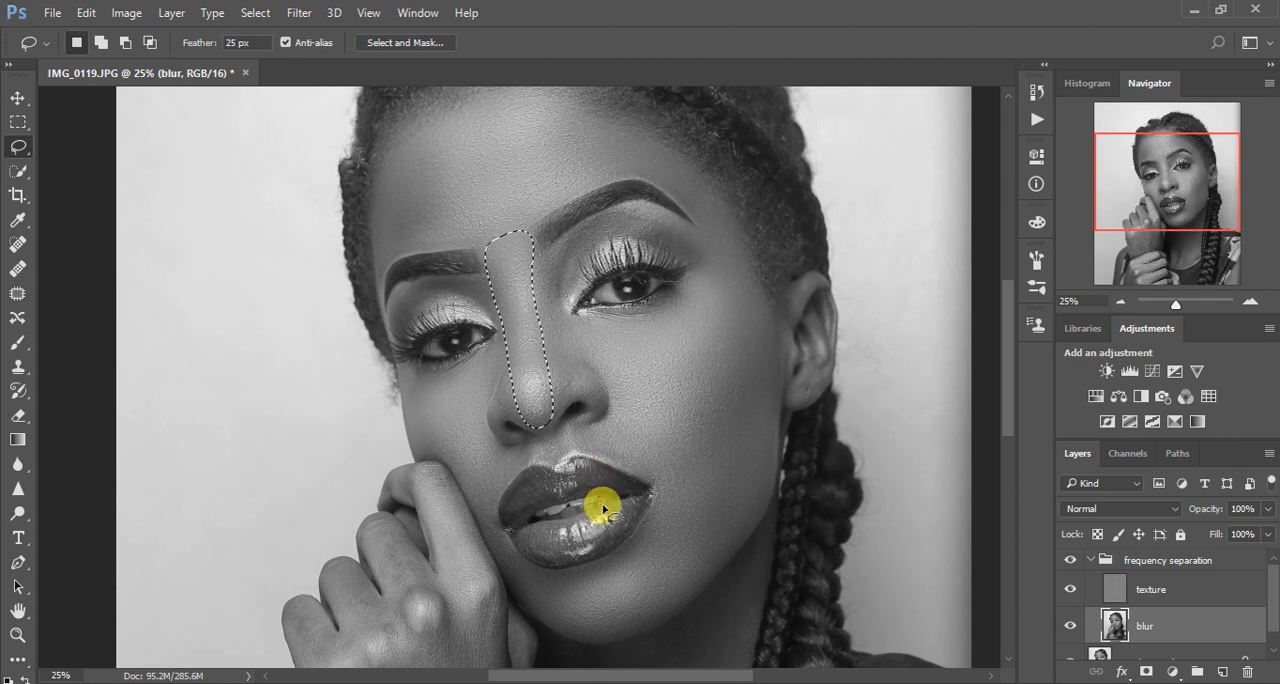
Fade the nose bridge blur to 22% opacity in Normal mode and deselect
key(shift)
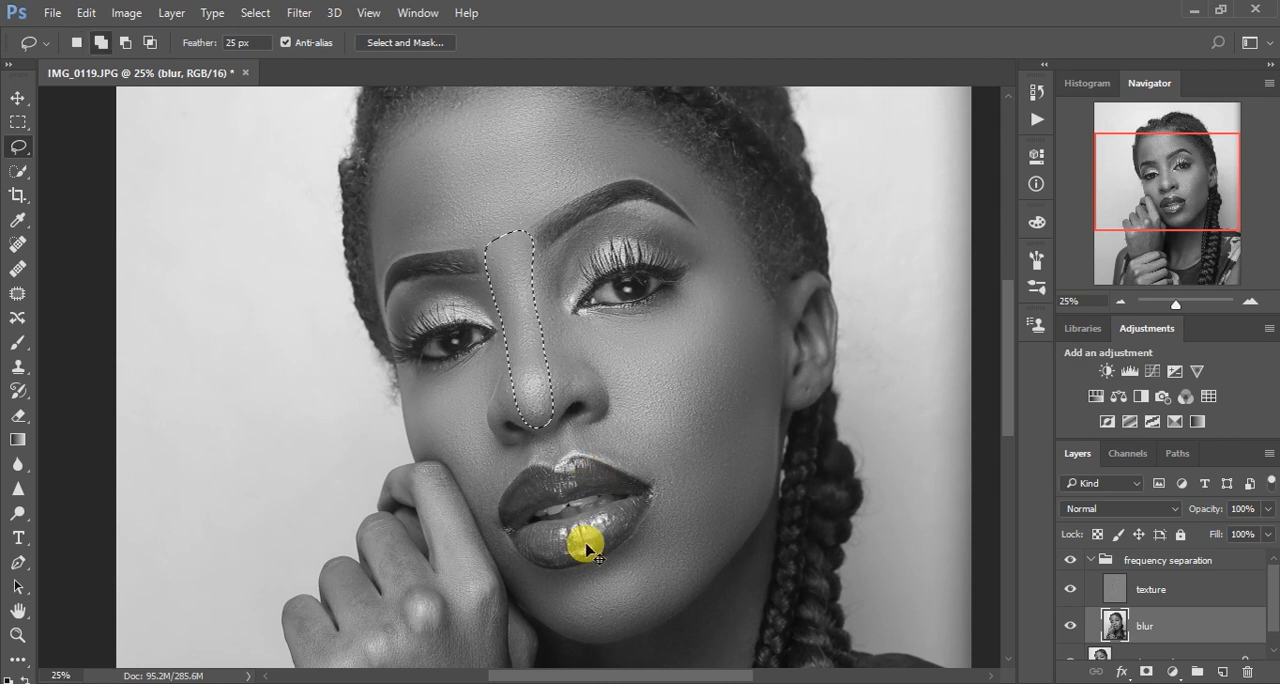
key(ctrl+shift+f)
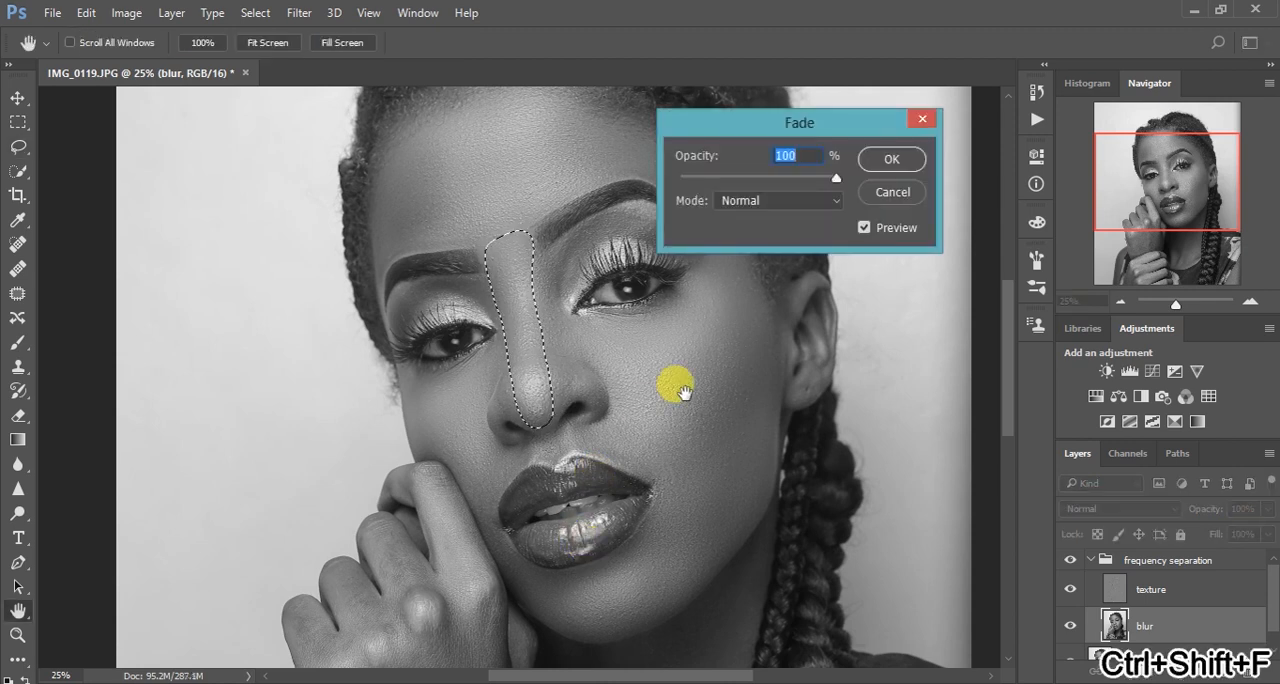
drag(834, 178, 715, 183)
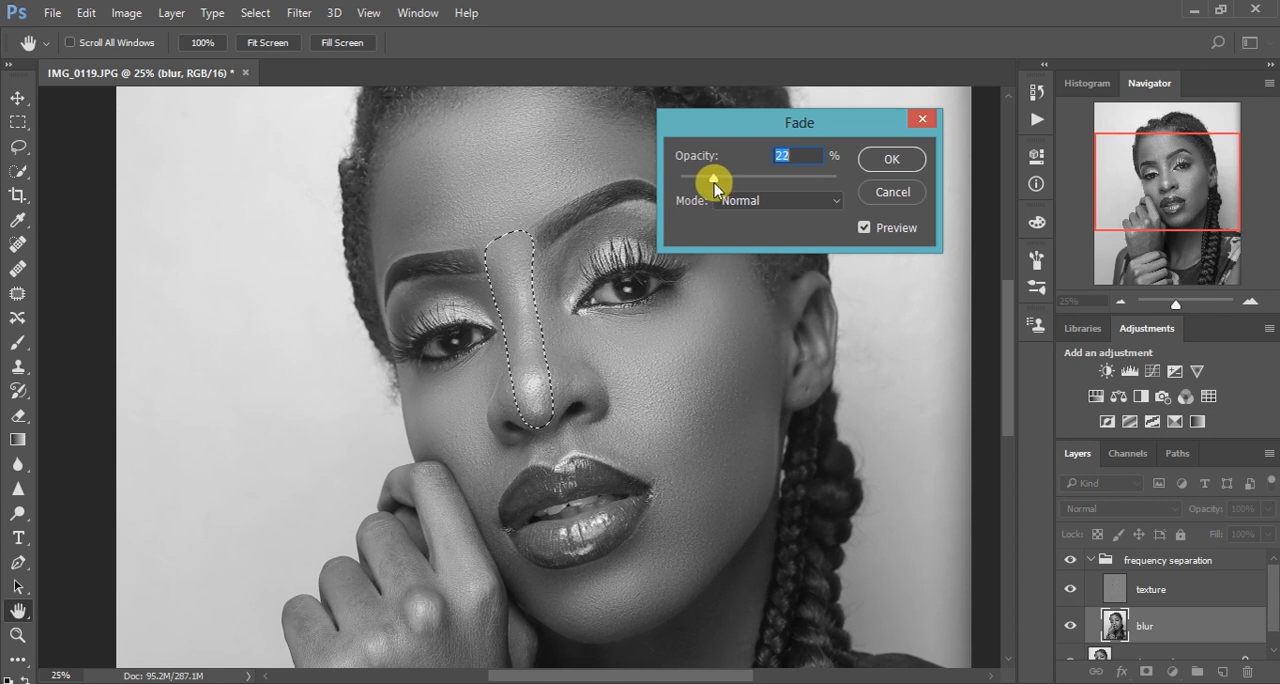
click(891, 159)
key(ctrl+d)
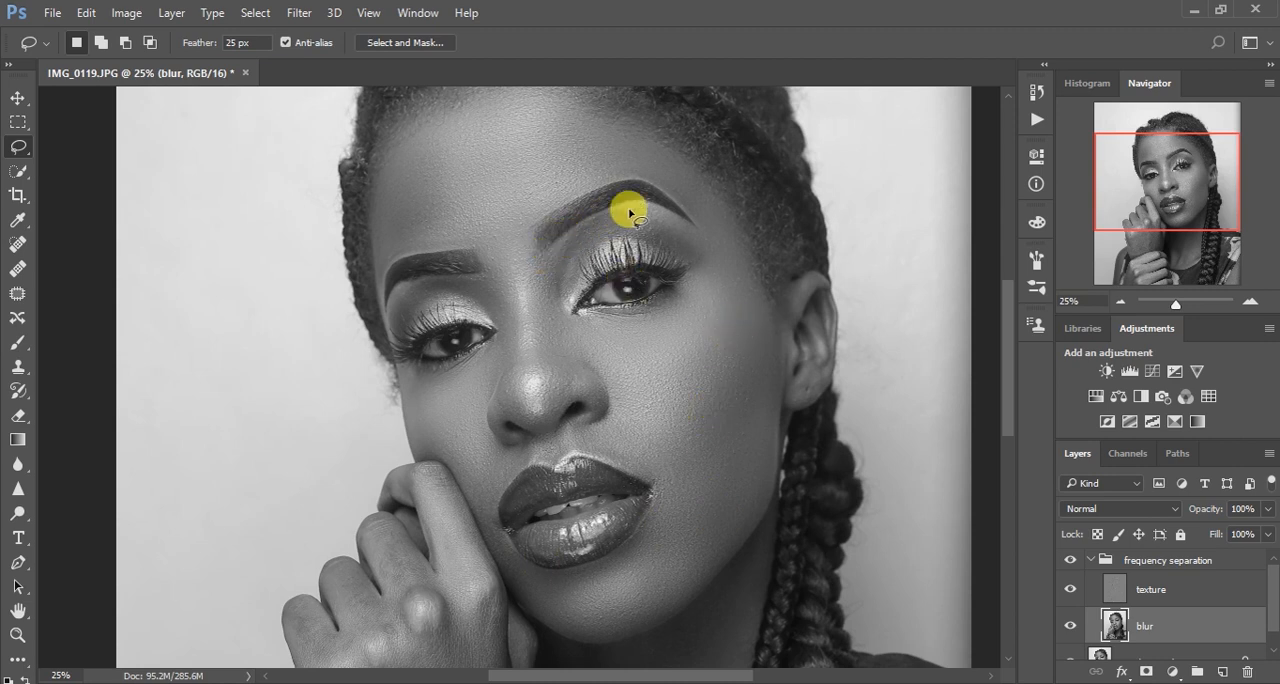
Lasso the narrow strip beneath the outer end of the eyebrow nearer the visible ear and reapply the Gaussian Blur
mouse_move(628, 209)
mouse_down()
mouse_move(690, 230)
mouse_move(634, 206)
mouse_move(655, 226)
mouse_up()
right_click(655, 226)
click(735, 533)
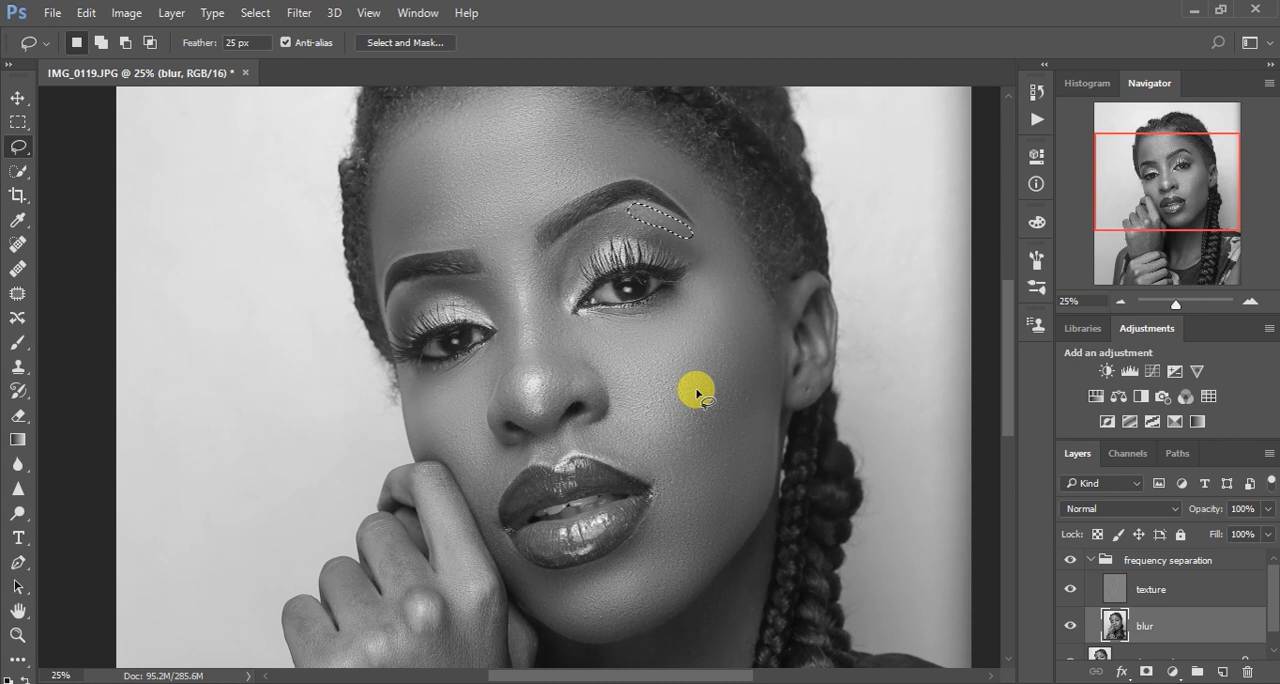
Fade the blur under the eyebrow to 16% opacity in Normal mode and deselect
key(shift)
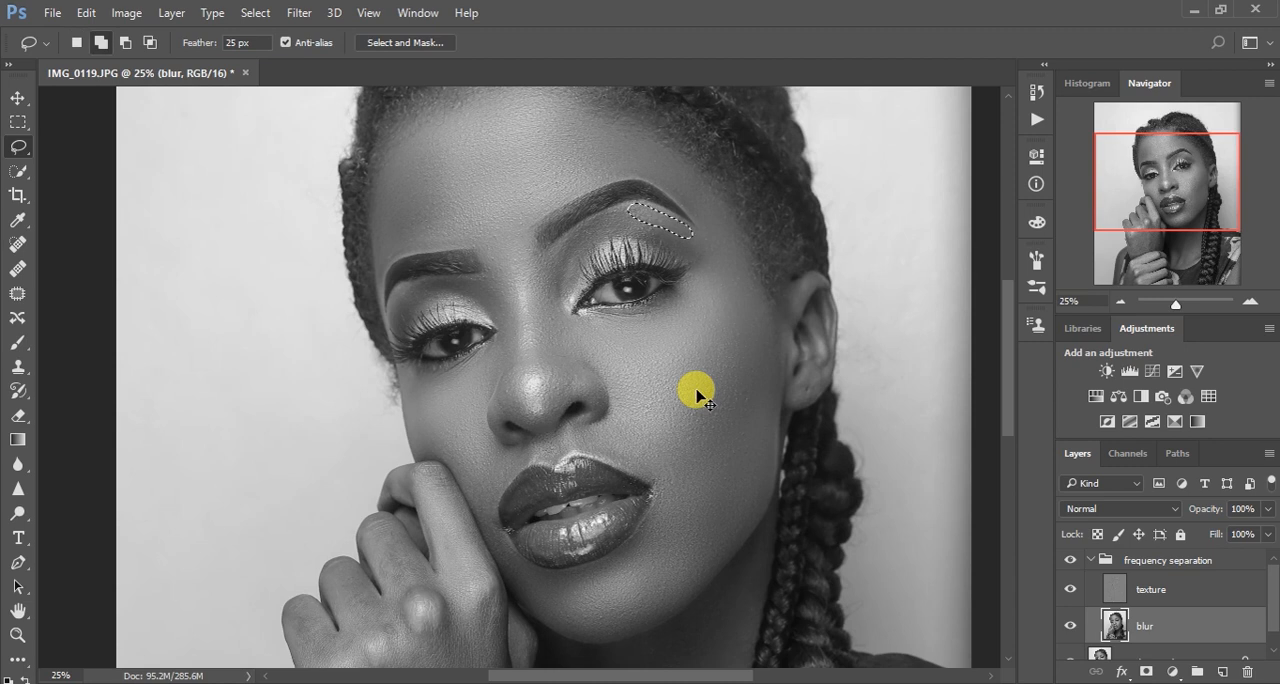
key(ctrl+shift+f)
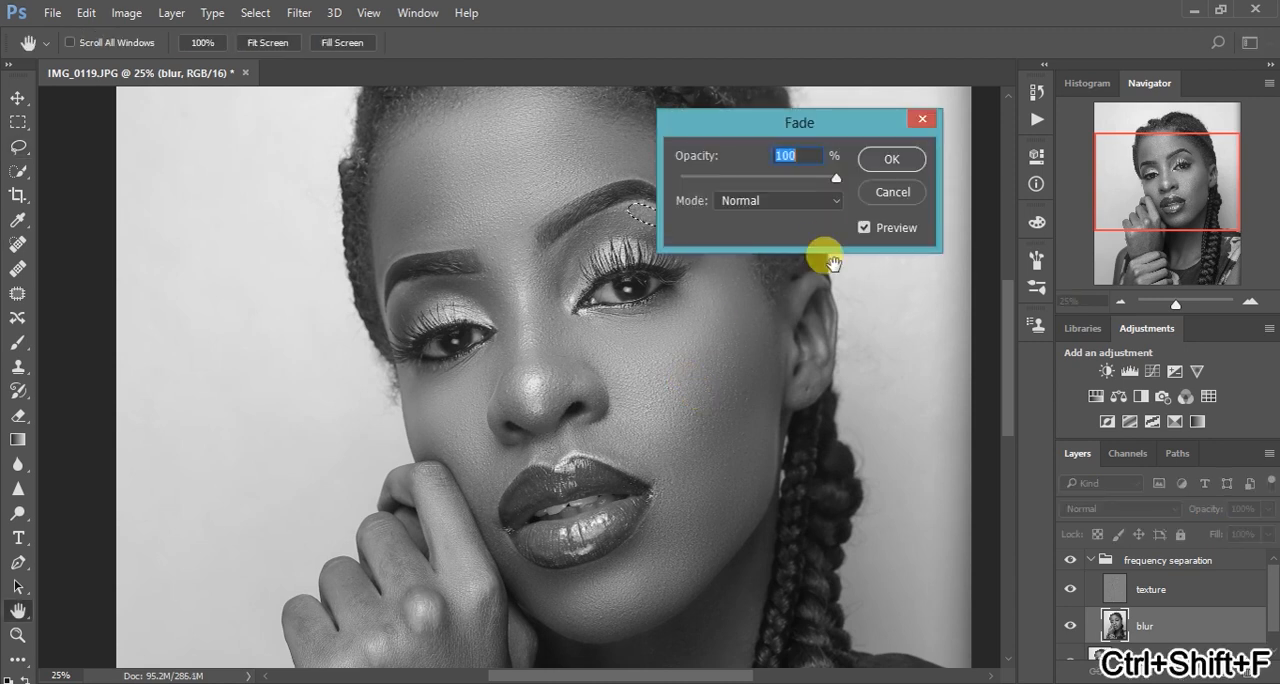
drag(834, 178, 760, 180)
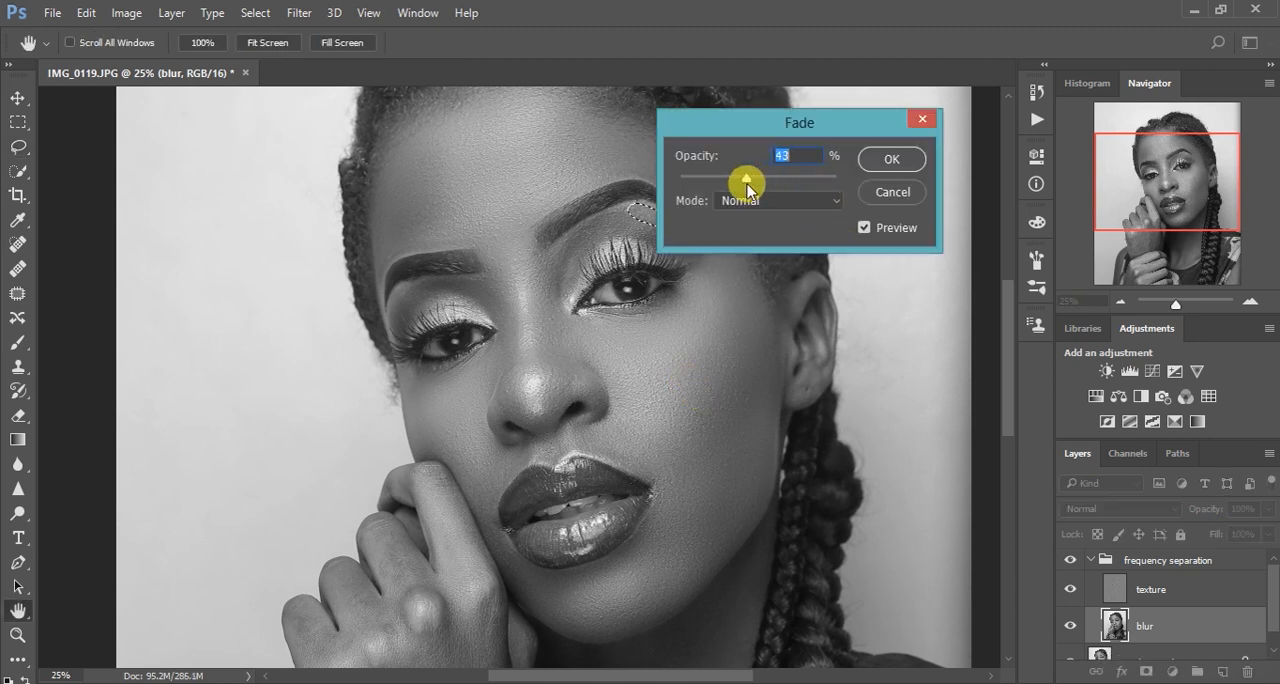
drag(796, 122, 834, 120)
drag(798, 180, 742, 178)
click(924, 155)
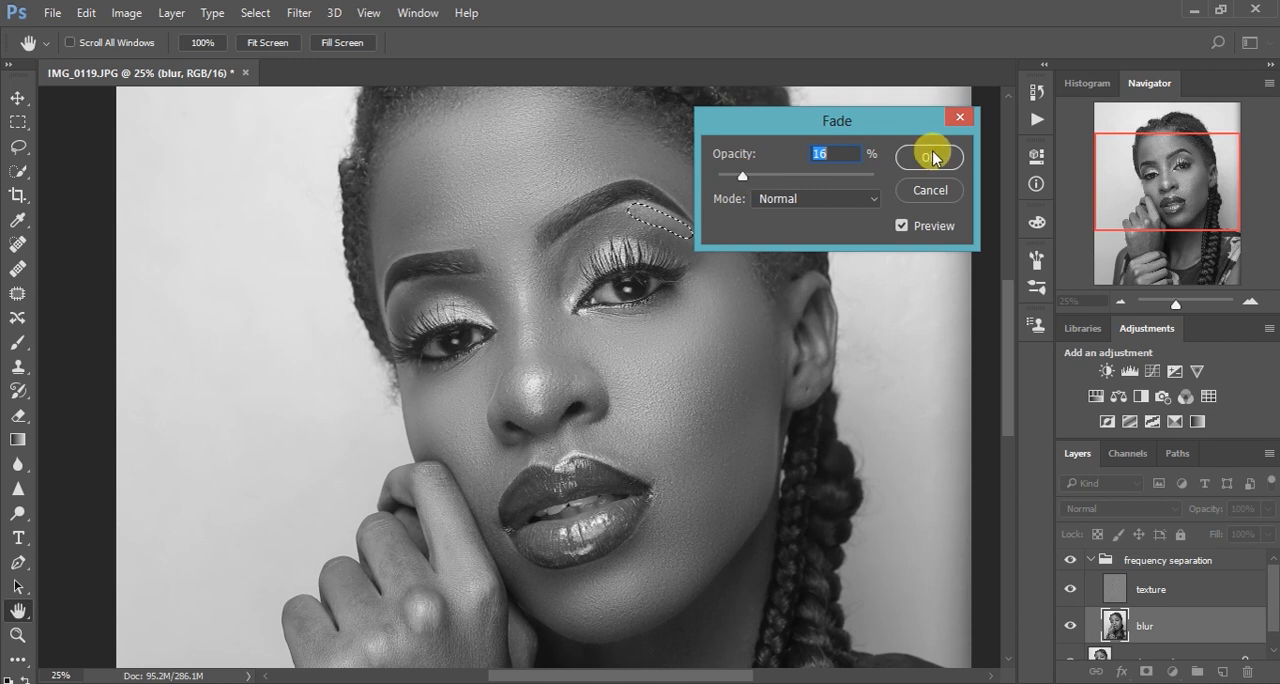
key(l)
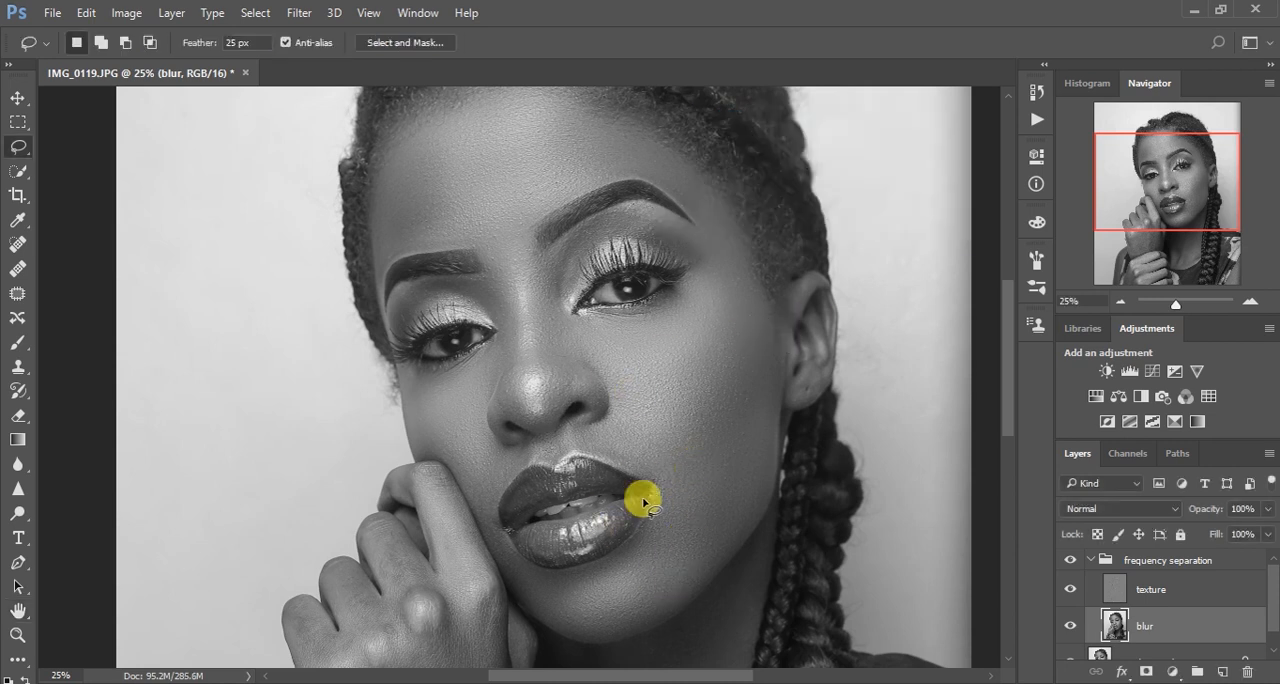
Toggle the frequency separation group's visibility to compare the whole portrait before and after retouching
key(ctrl+minus)
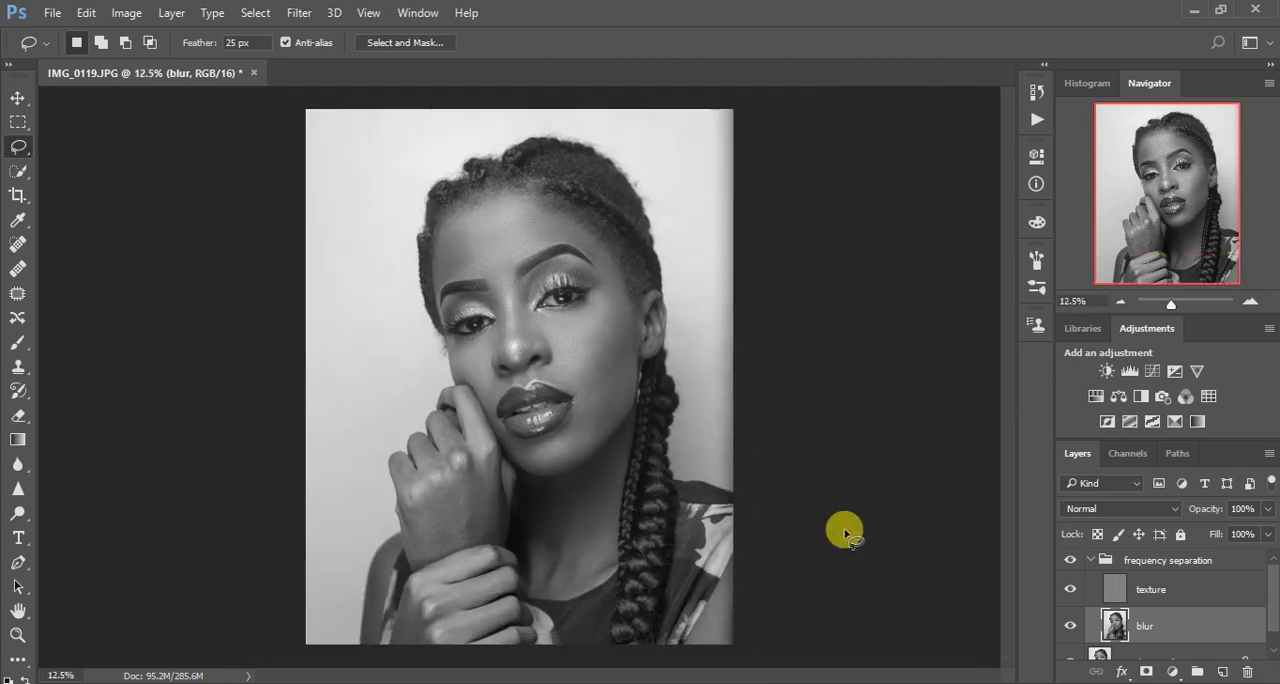
click(1069, 562)
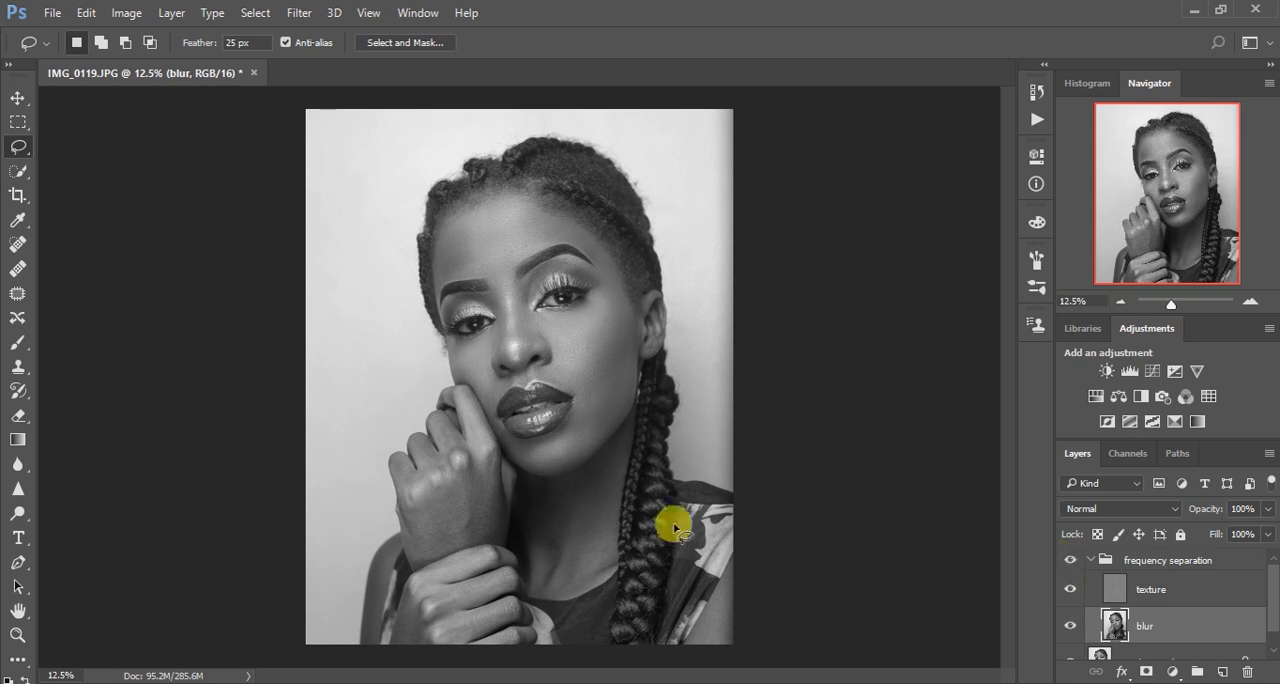
Lasso the skin between the upper lip, the nostril and the raised hand, reapply the Gaussian Blur, and deselect
key(ctrl+plus)
key(ctrl+plus)
key(ctrl+plus)
key(ctrl+plus)
key(ctrl+plus)
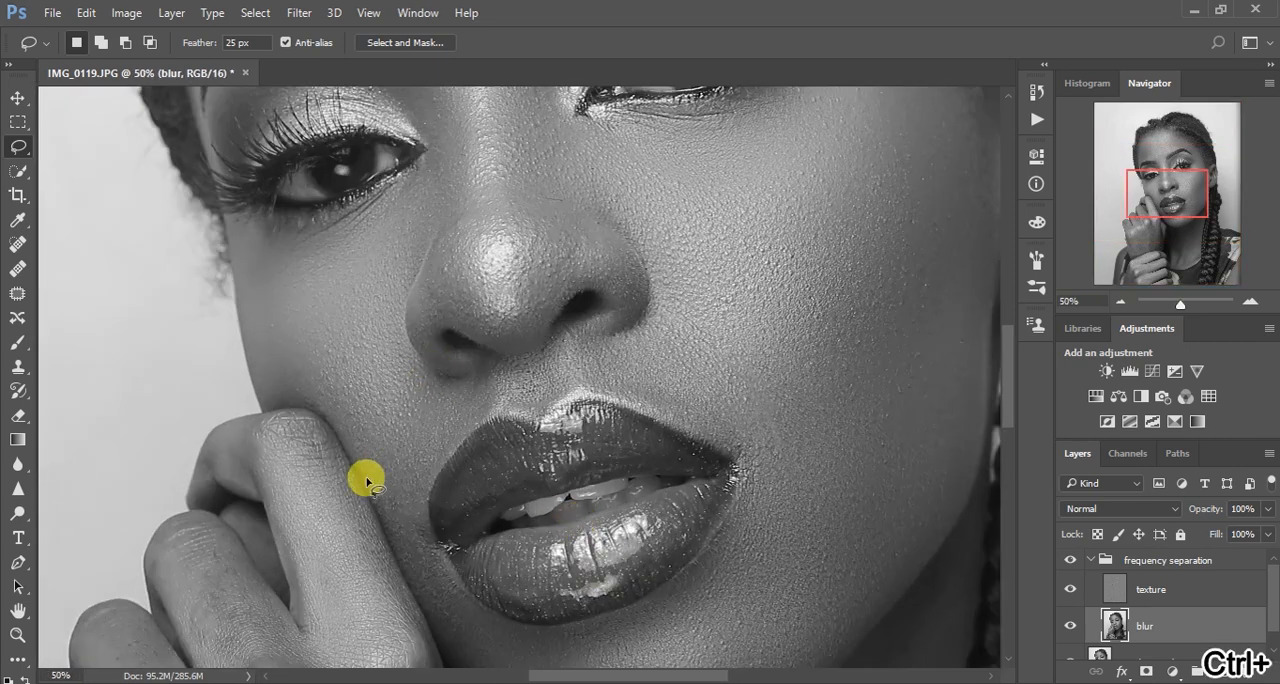
mouse_move(366, 463)
mouse_down()
mouse_move(415, 547)
mouse_move(432, 481)
mouse_move(491, 404)
mouse_move(484, 382)
mouse_move(395, 400)
mouse_move(366, 440)
mouse_up()
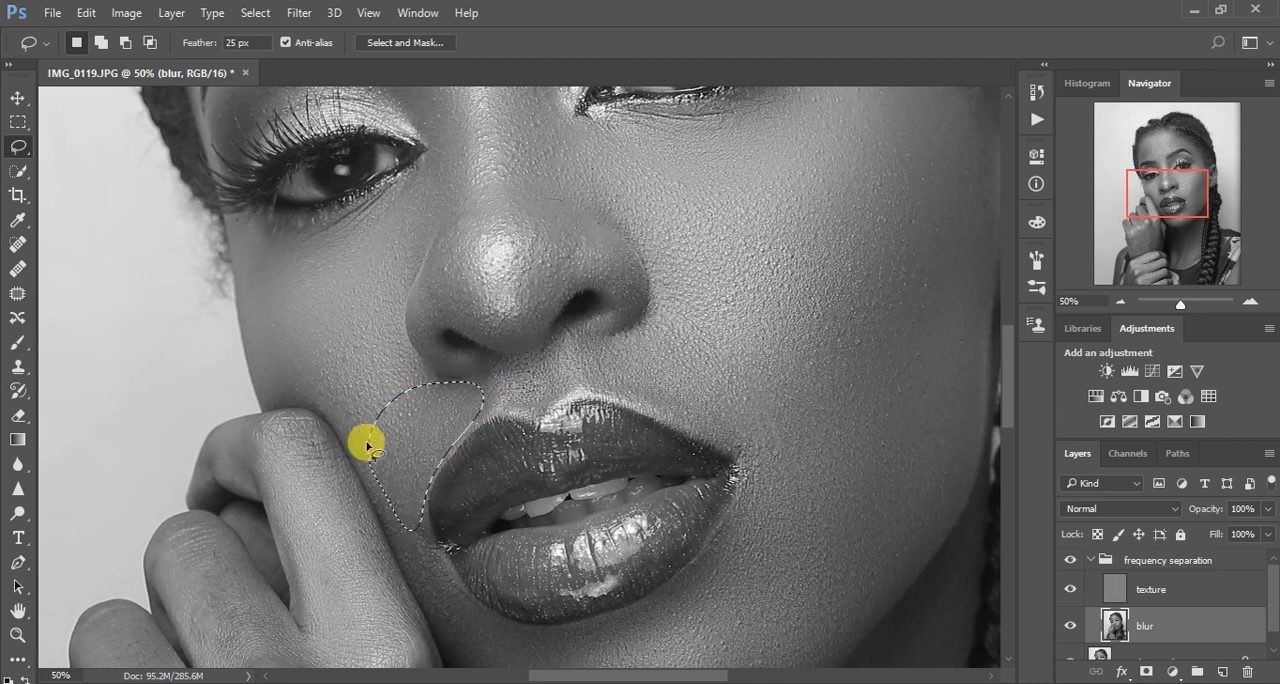
right_click(395, 456)
click(460, 372)
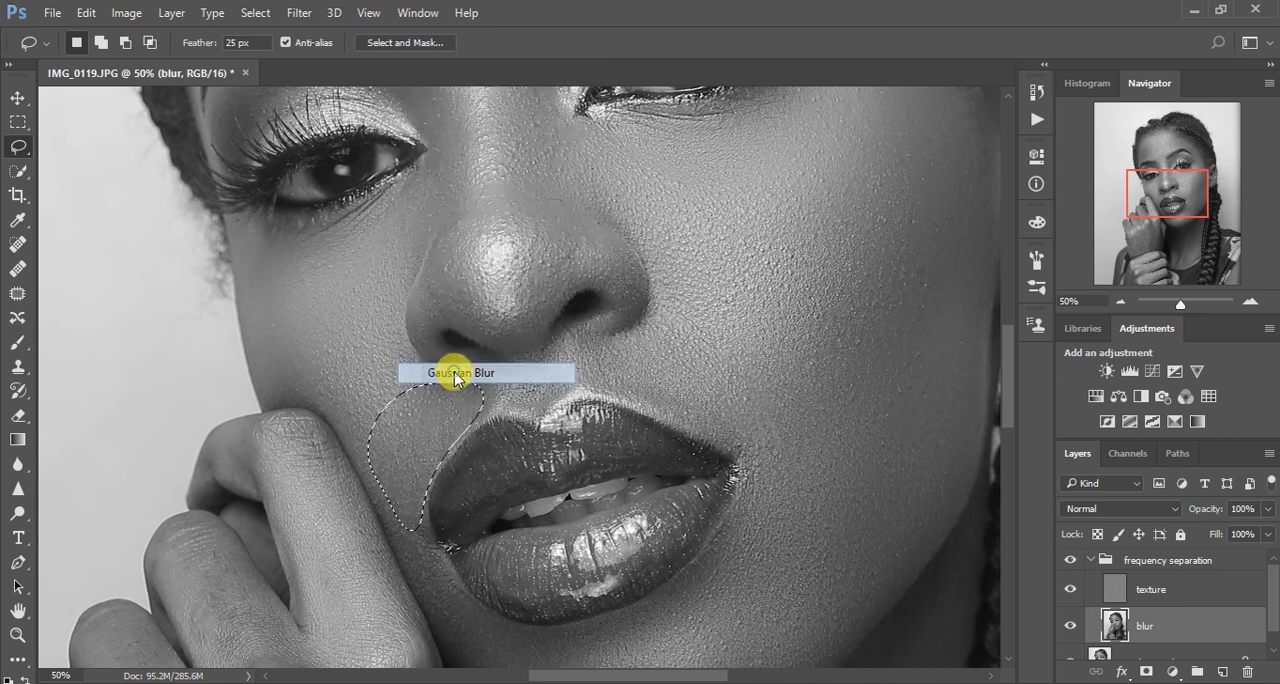
key(ctrl+d)
Lasso the skin above the upper lip from below the nose to the mouth corner nearer the ear and reapply the Gaussian Blur
mouse_move(578, 337)
mouse_down()
mouse_move(571, 371)
mouse_move(707, 433)
mouse_move(726, 389)
mouse_move(643, 329)
mouse_move(574, 349)
mouse_move(578, 360)
mouse_up()
right_click(640, 372)
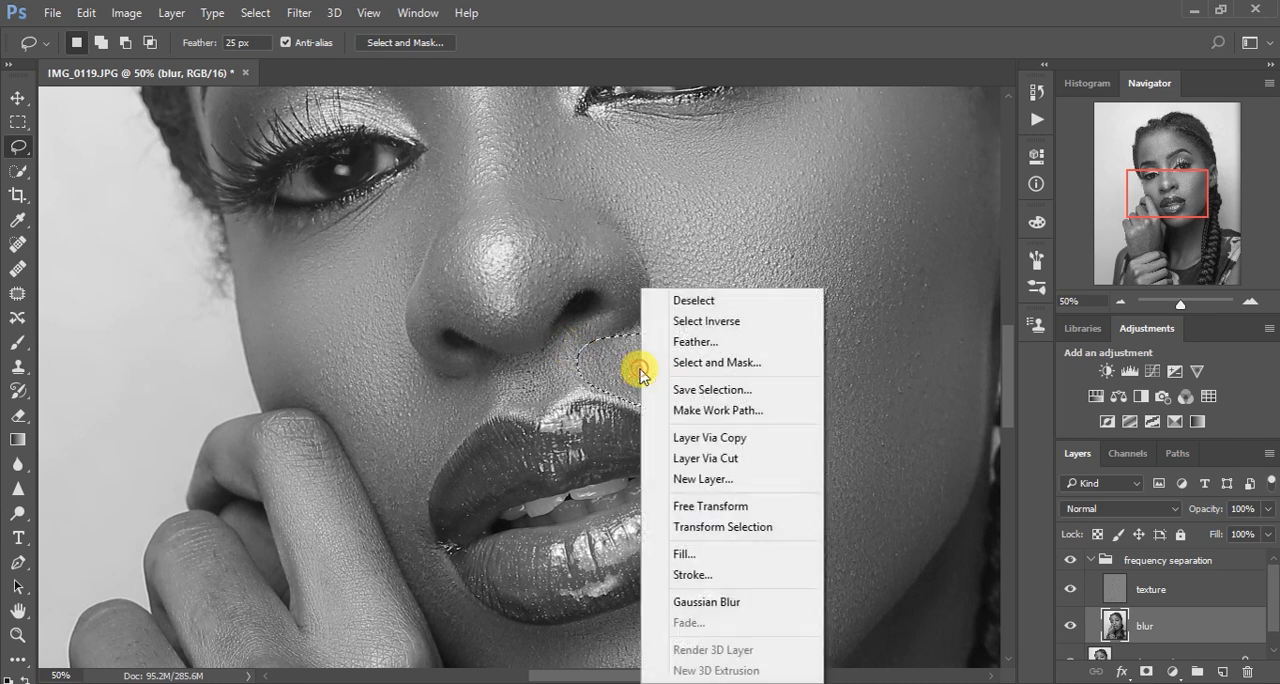
click(724, 602)
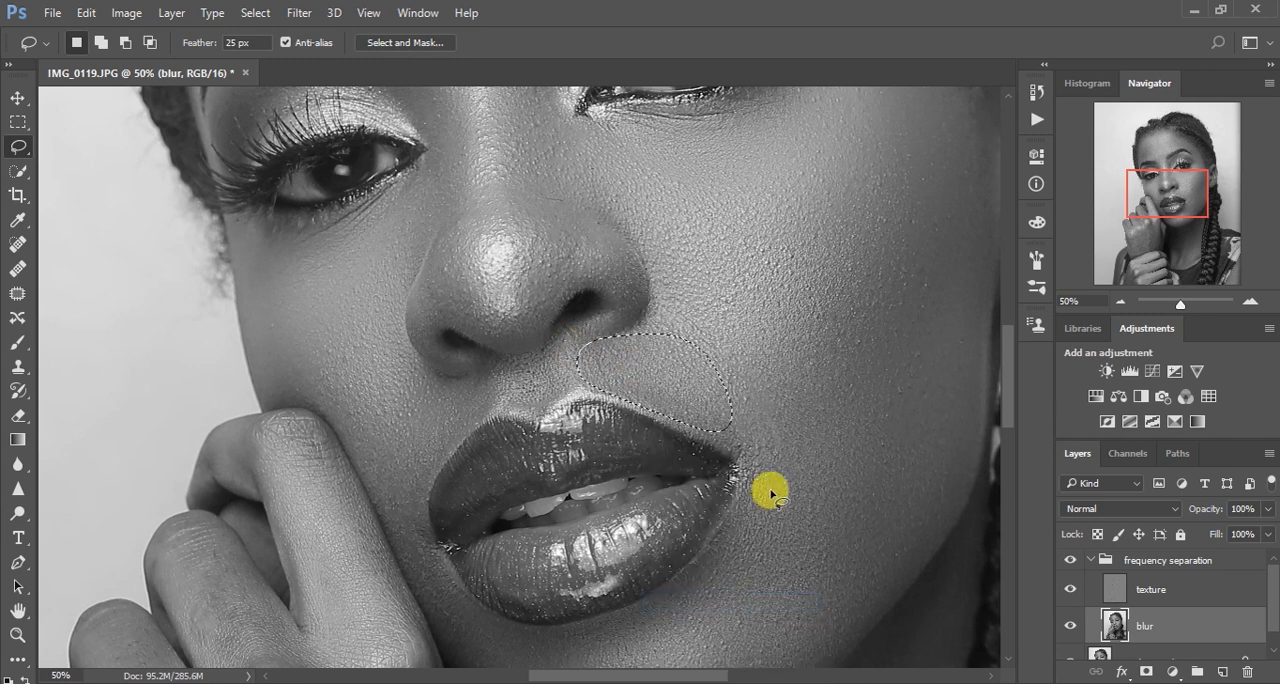
Lasso the outer wing of the nostril nearer the visible ear, reapply the Gaussian Blur, and deselect
mouse_move(606, 253)
mouse_down()
mouse_move(634, 310)
mouse_move(643, 272)
mouse_move(628, 246)
mouse_move(583, 222)
mouse_move(576, 254)
mouse_move(616, 277)
mouse_up()
right_click(616, 277)
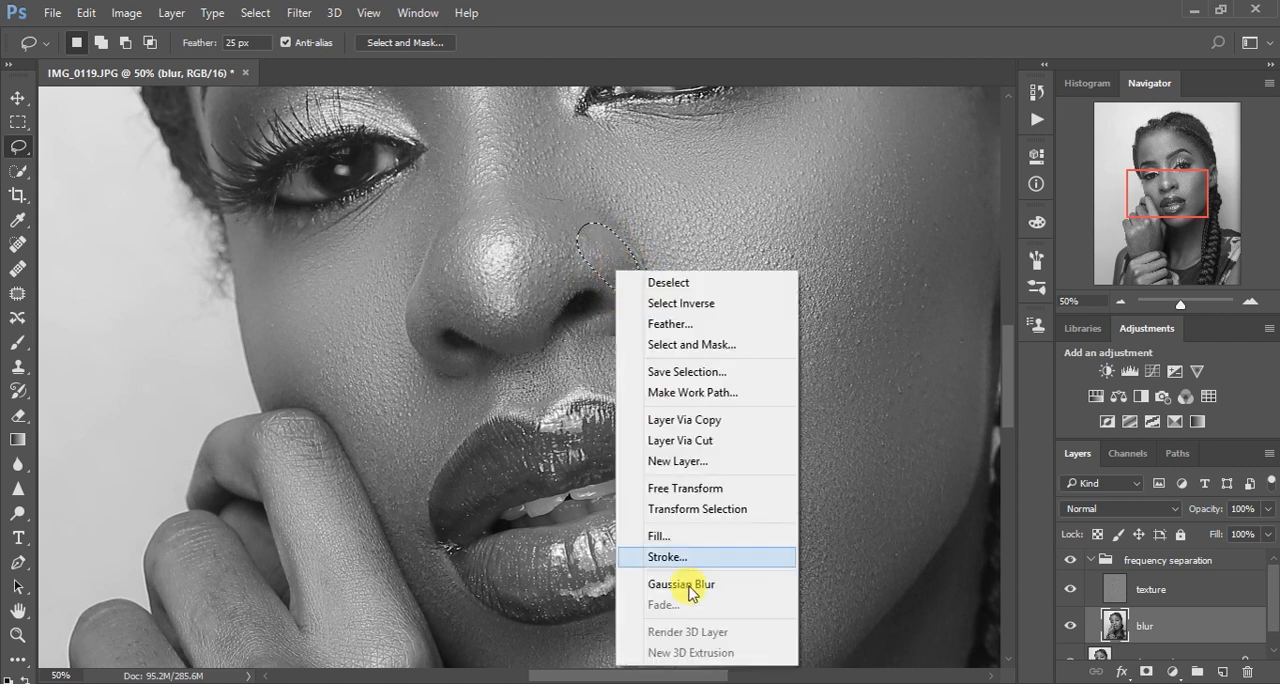
click(686, 587)
click(745, 480)
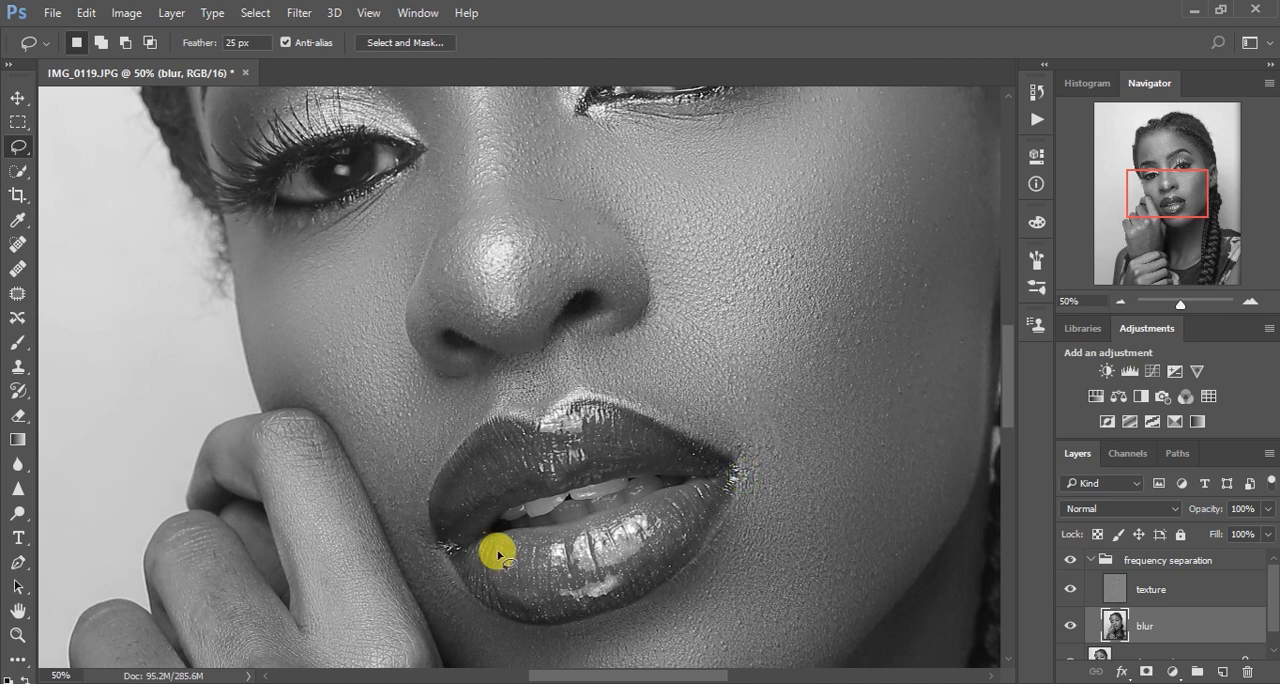
Lasso the shadowed part of the neck below the chin, beside the raised hand, and reapply the Gaussian Blur
key(ctrl+minus)
key(ctrl+minus)
key(ctrl+minus)
key(ctrl+minus)
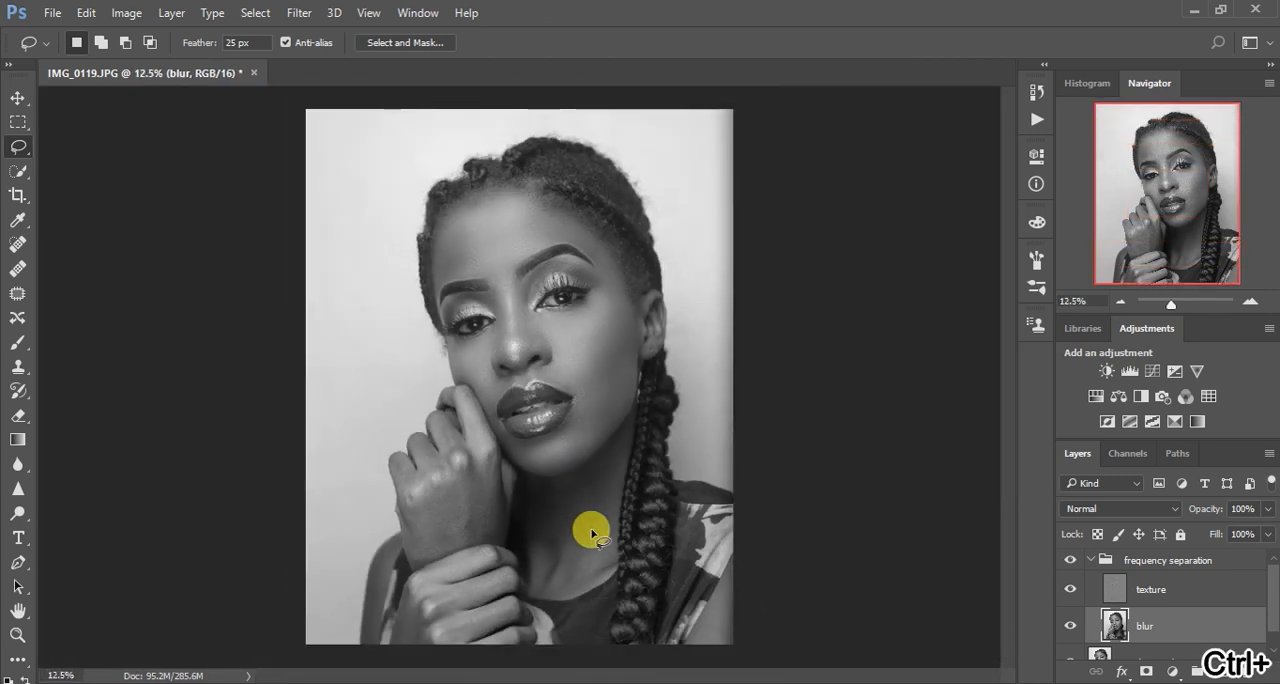
key(ctrl+plus)
key(ctrl+plus)
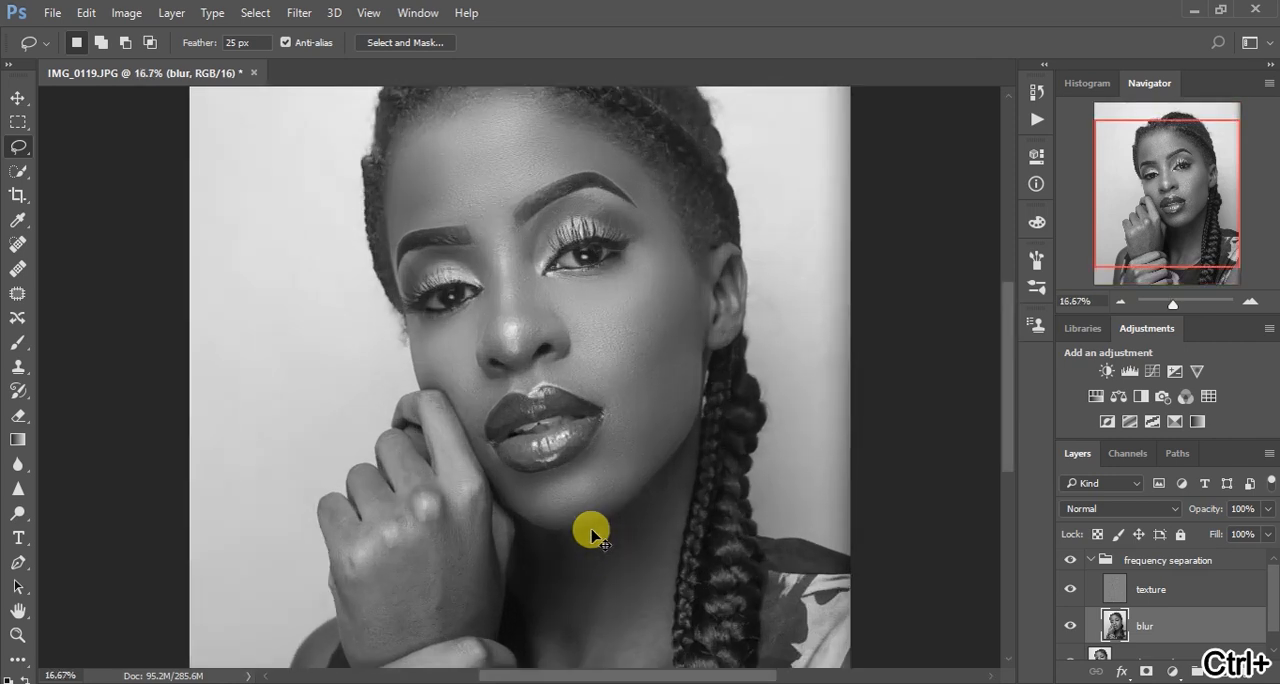
mouse_move(680, 555)
mouse_down()
mouse_move(636, 406)
mouse_move(648, 325)
mouse_up()
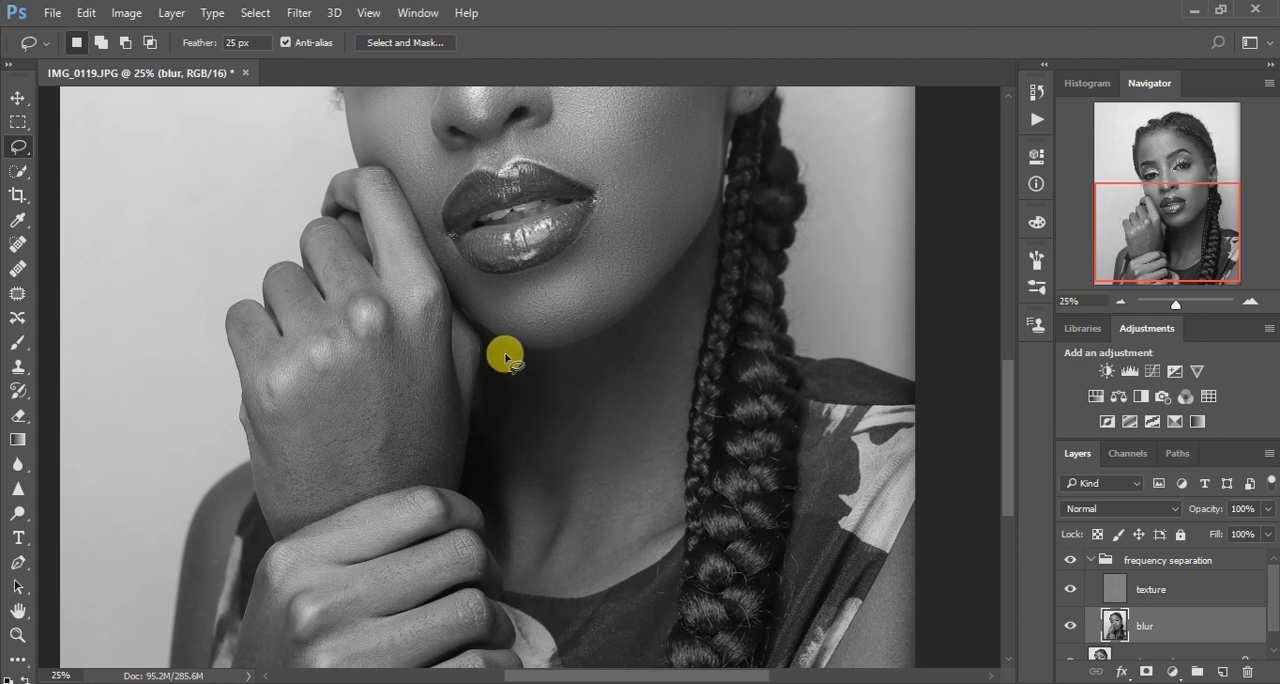
mouse_move(491, 343)
mouse_down()
mouse_move(581, 366)
mouse_move(583, 438)
mouse_move(561, 537)
mouse_move(521, 581)
mouse_move(496, 540)
mouse_up()
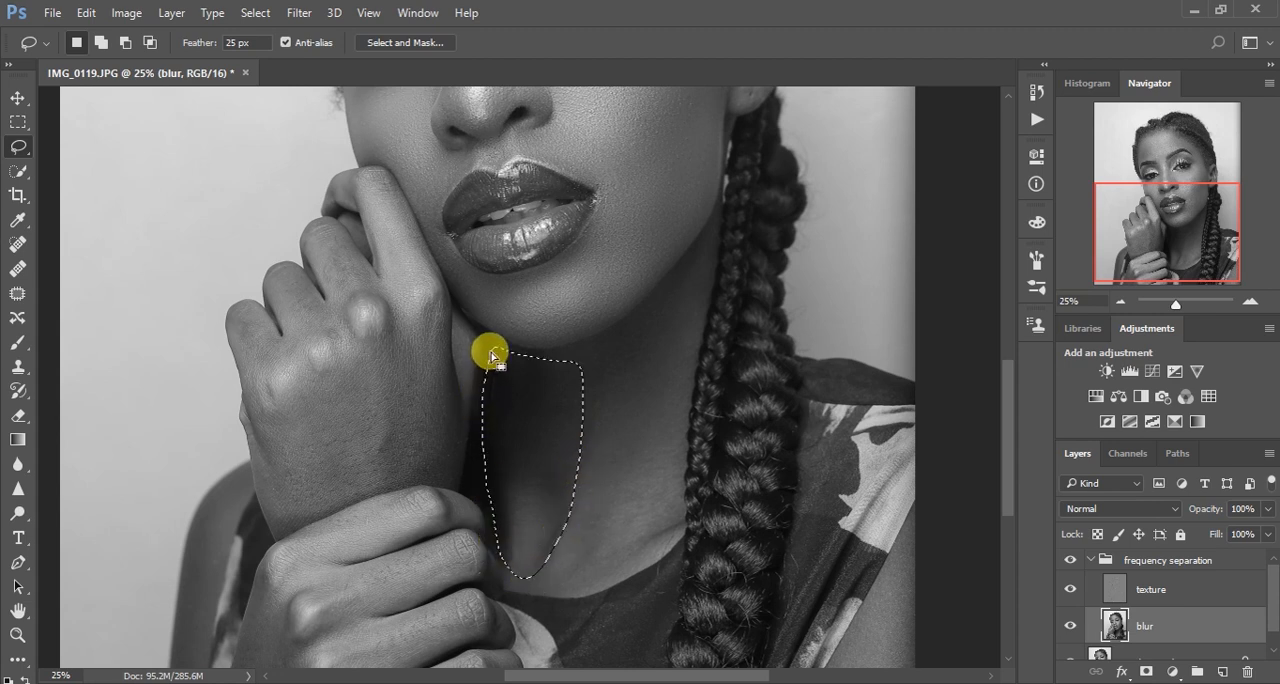
right_click(527, 415)
click(545, 330)
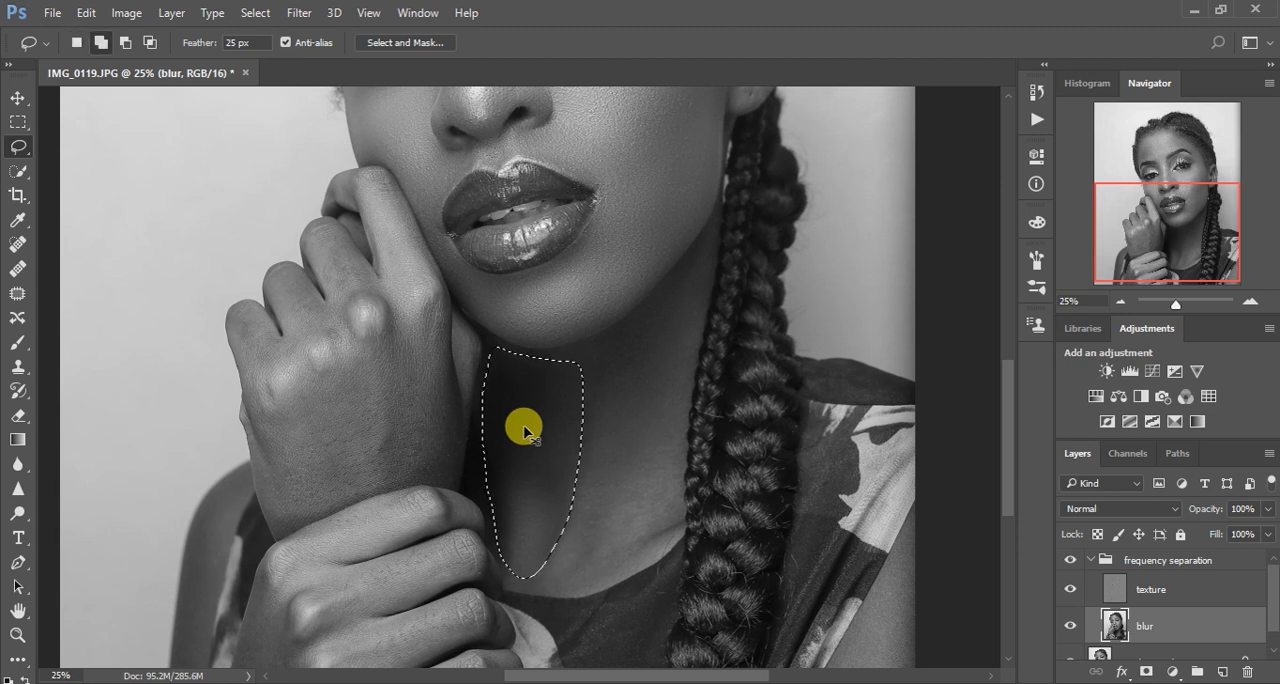
Fade the blur on the shadowed part of the neck to 50% opacity and deselect
key(ctrl+shift+f)
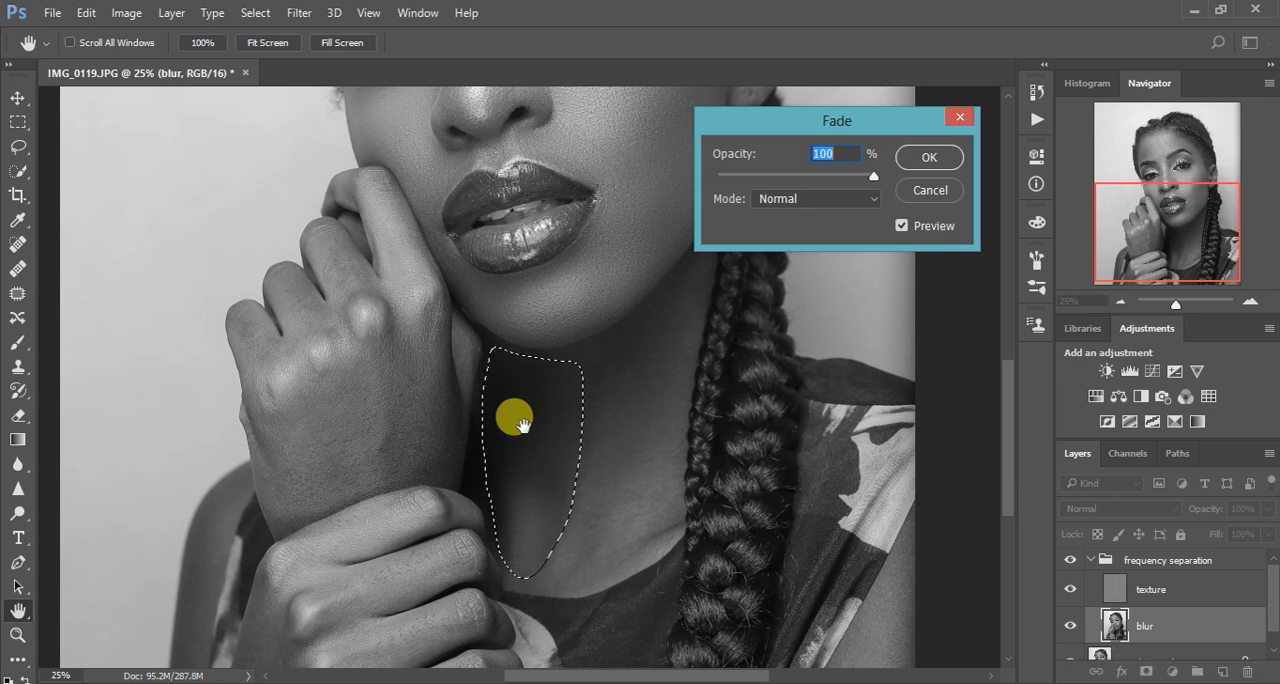
text(34)
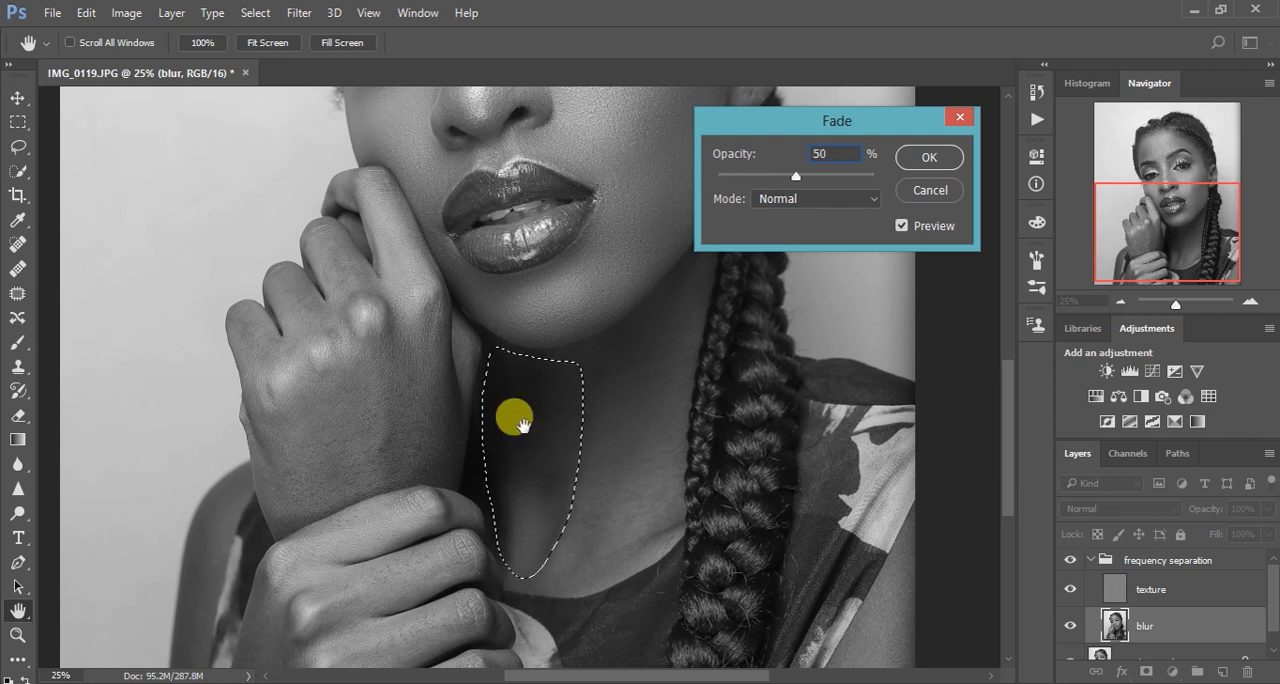
key(Return)
click(634, 452)
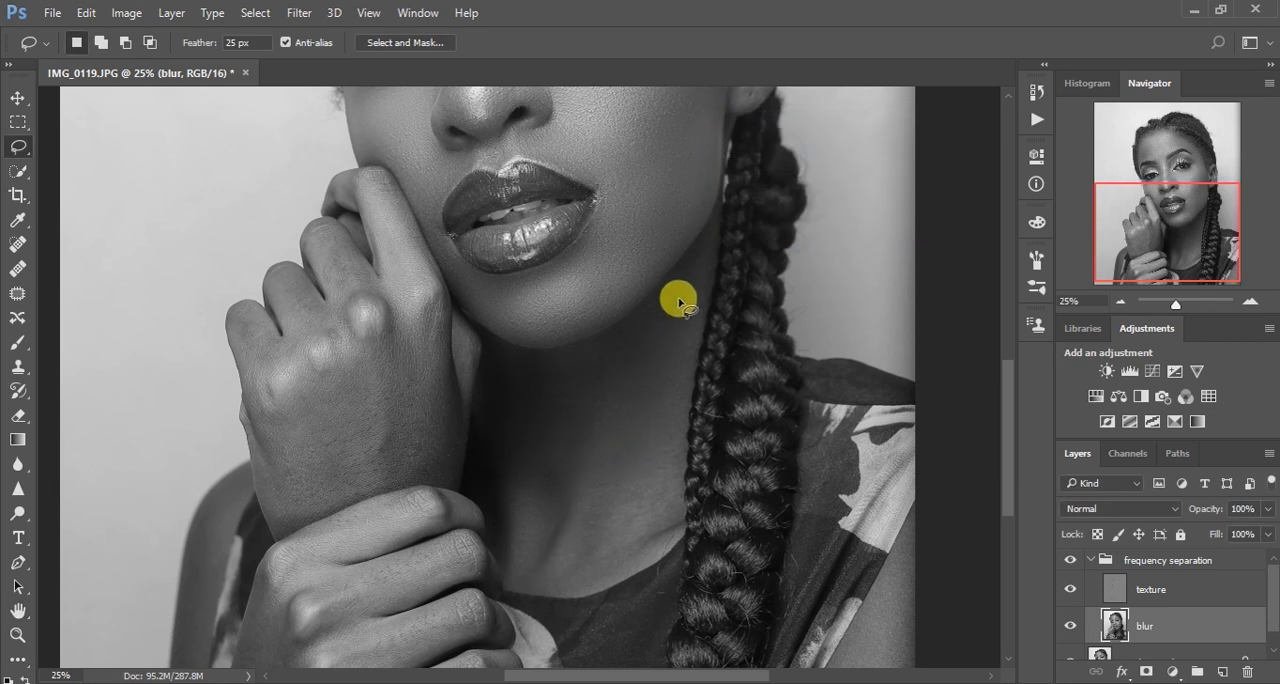
Lasso the rest of the neck beside the braid, from the jawline down to the neckline, and reapply the Gaussian Blur
mouse_move(684, 274)
mouse_down()
mouse_move(624, 340)
mouse_move(569, 358)
mouse_move(545, 405)
mouse_move(562, 580)
mouse_move(620, 573)
mouse_move(662, 527)
mouse_move(712, 222)
mouse_up()
right_click(663, 358)
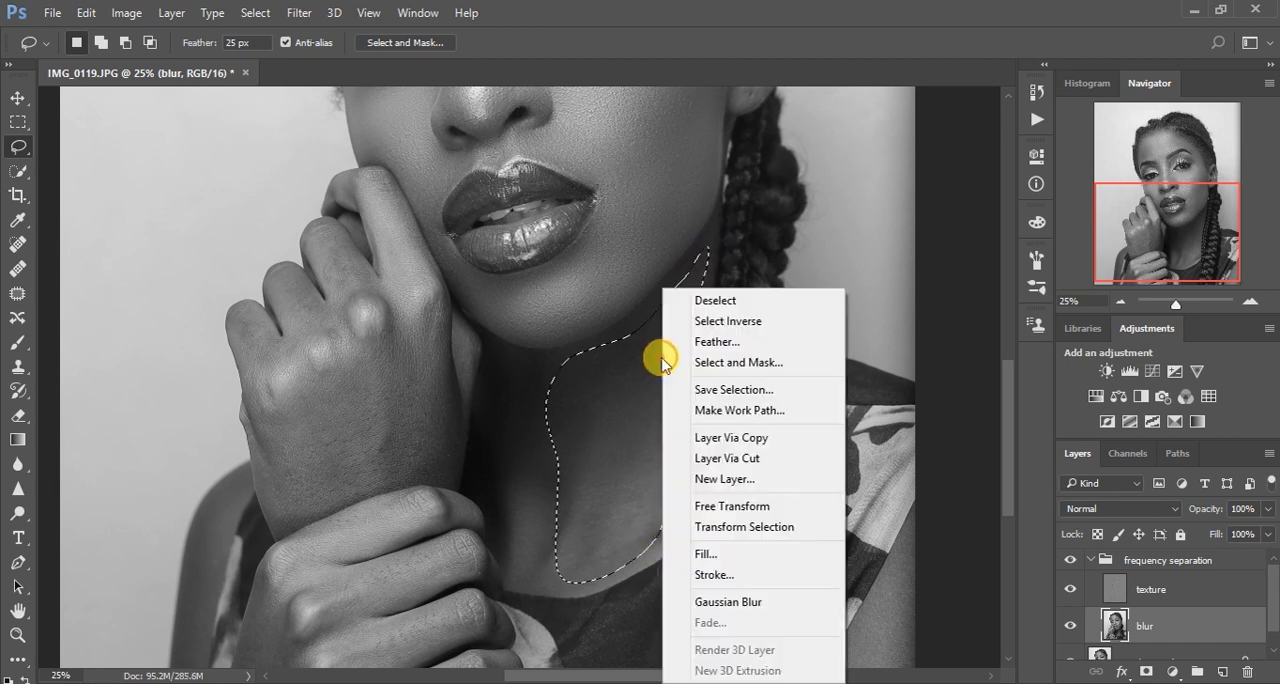
click(749, 602)
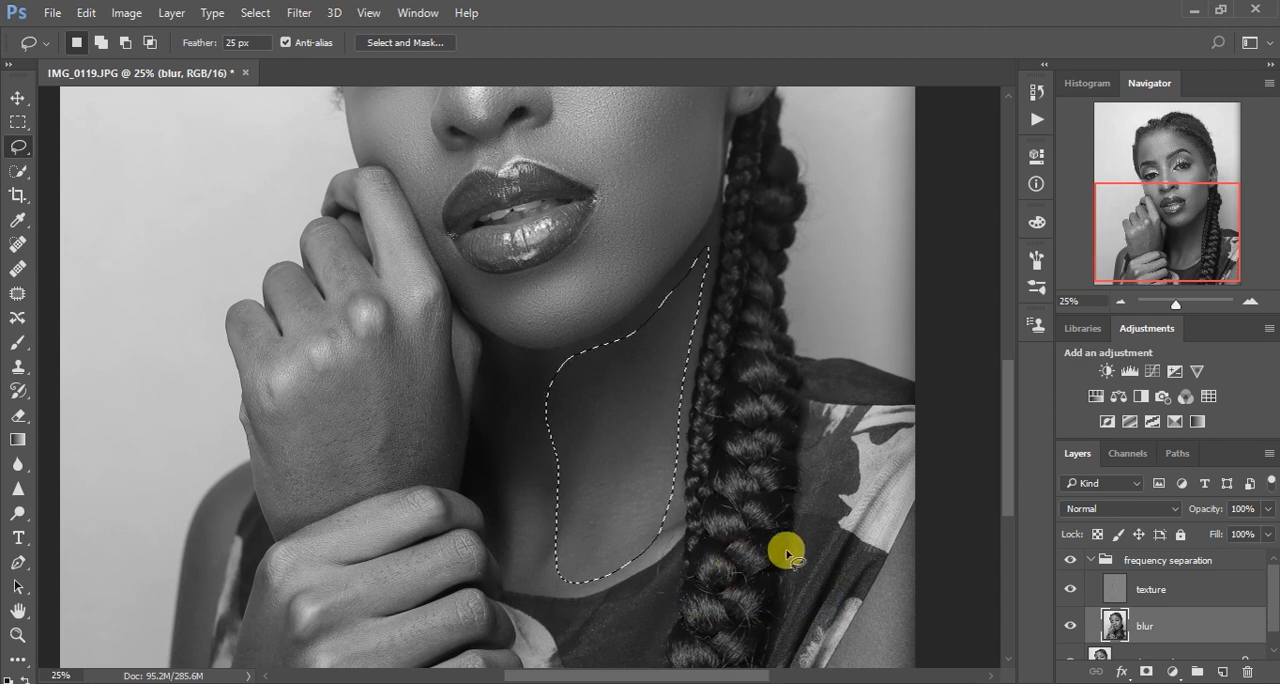
Fade the blur on the neck area beside the braid to 50% opacity and deselect
key(ctrl+shift+f)
text(50)
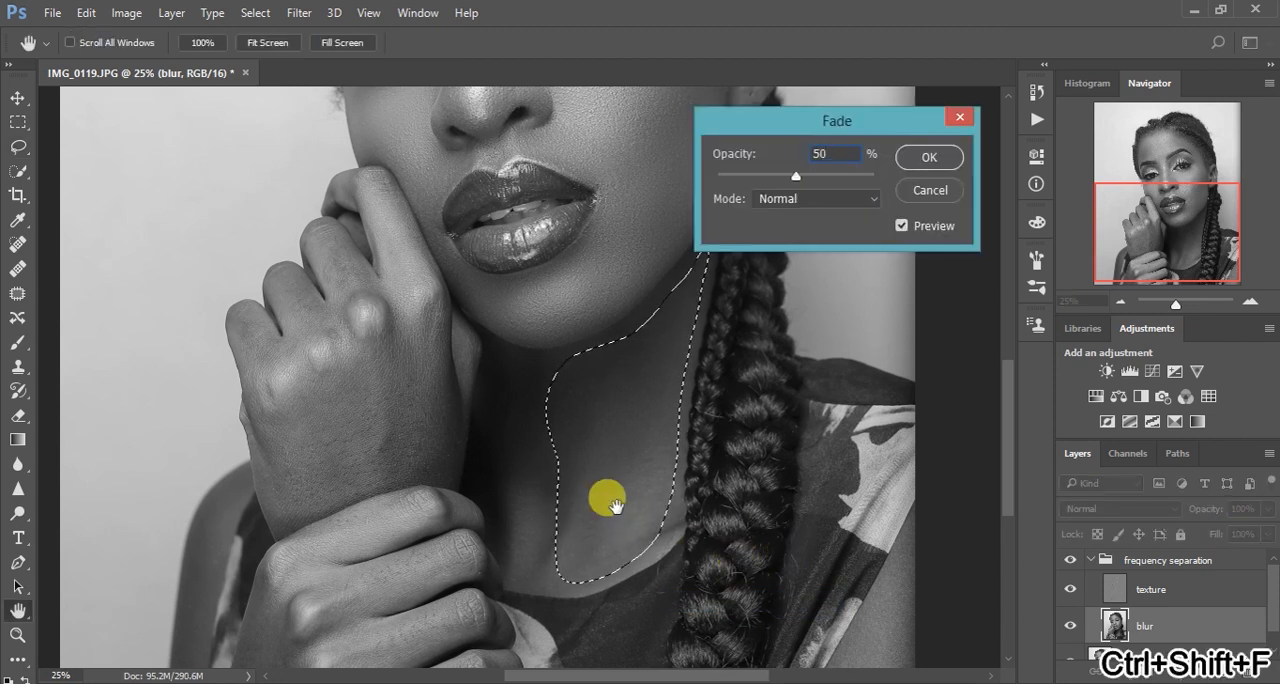
key(Return)
click(730, 531)
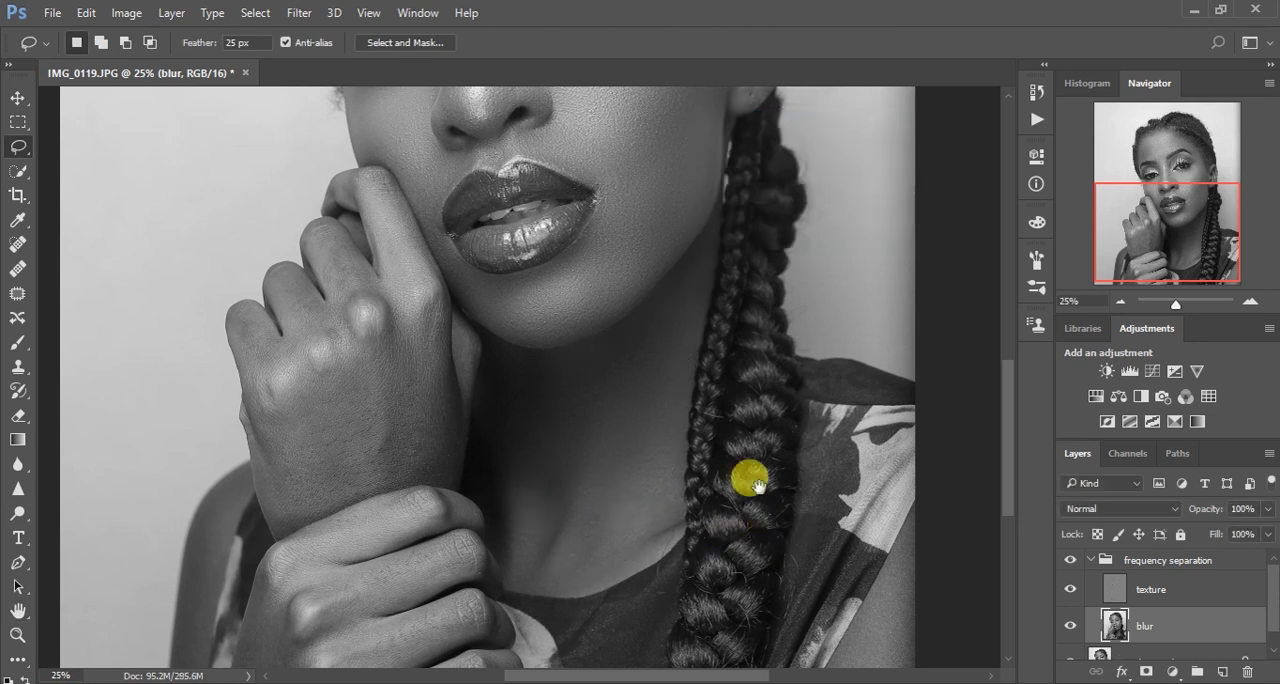
Lasso the bare upper arm at the image edge beyond the braid and reapply the Gaussian Blur
drag(757, 487, 611, 334)
mouse_move(808, 383)
mouse_down()
mouse_move(753, 431)
mouse_move(699, 570)
mouse_move(792, 567)
mouse_move(806, 395)
mouse_up()
right_click(749, 490)
click(808, 408)
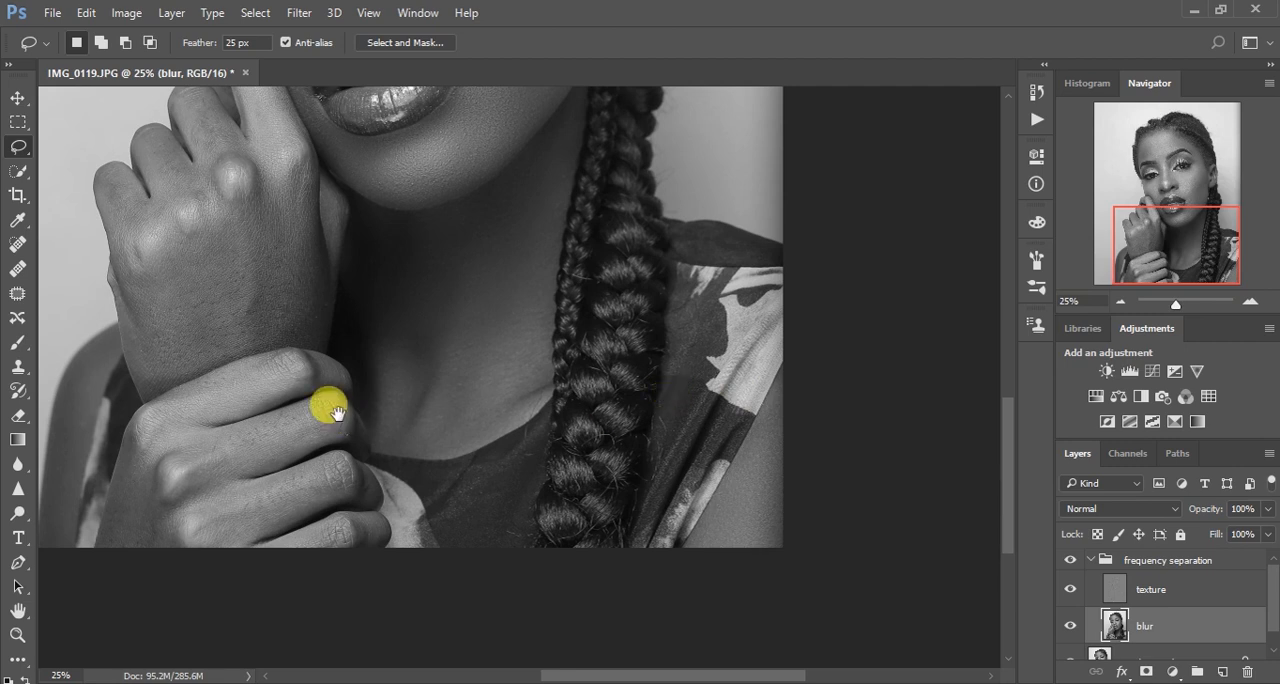
Lasso the back of the lower hand between the knuckles and the image's bottom edge, reapply the Gaussian Blur and deselect
drag(340, 412, 537, 375)
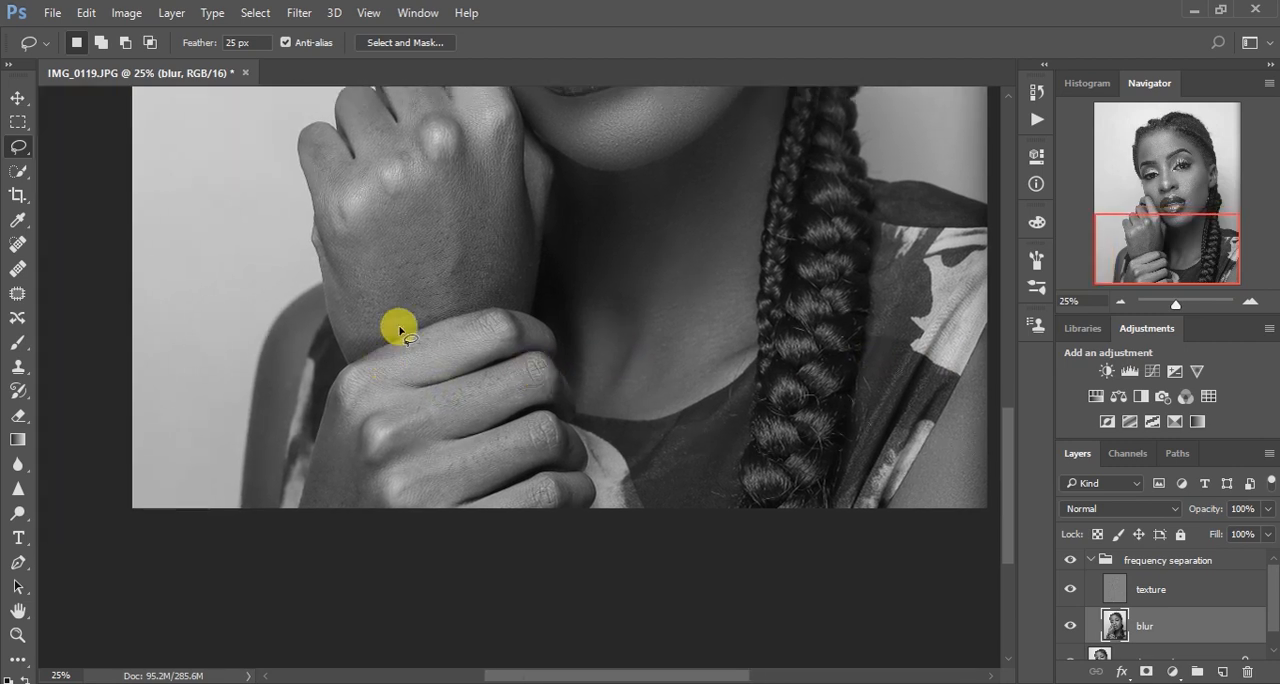
mouse_move(335, 395)
mouse_down()
mouse_move(383, 494)
mouse_move(365, 527)
mouse_move(295, 523)
mouse_move(333, 396)
mouse_up()
right_click(333, 466)
click(470, 376)
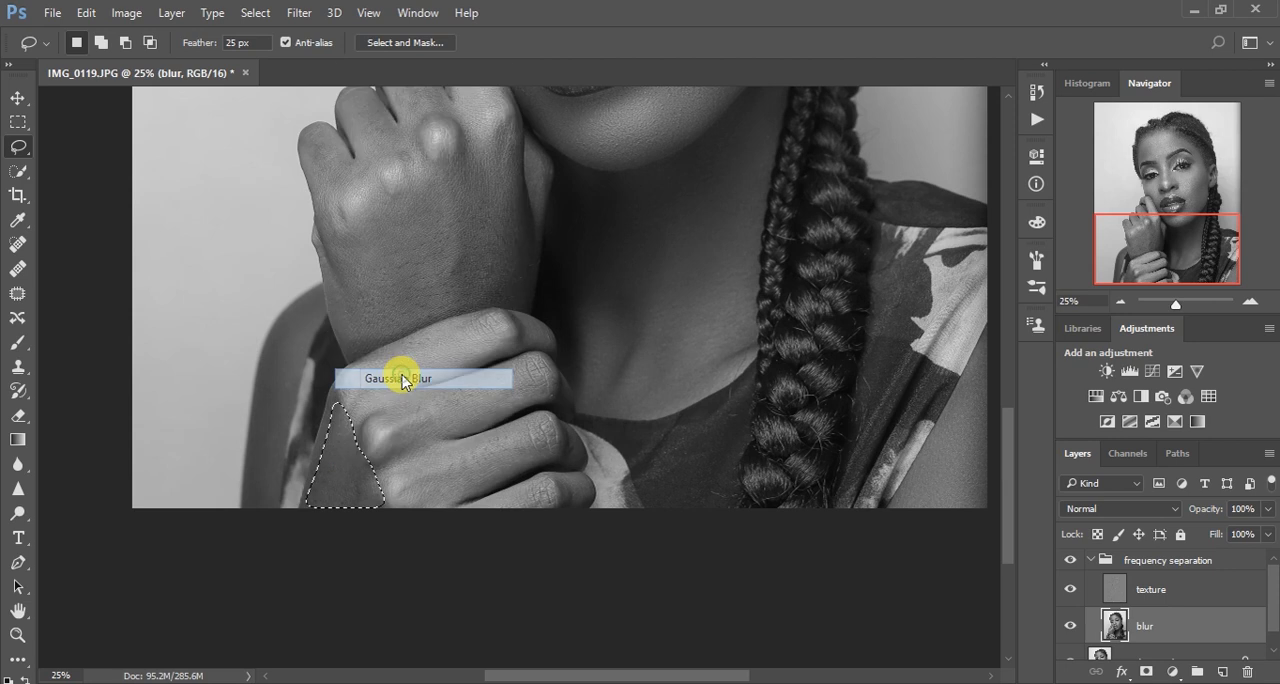
key(ctrl+d)
Lasso the two lowest fingers of the gripping hand one at a time and reapply the Gaussian Blur to each
mouse_move(380, 470)
mouse_down()
mouse_move(374, 503)
mouse_move(443, 503)
mouse_move(489, 474)
mouse_move(578, 452)
mouse_move(536, 412)
mouse_move(507, 432)
mouse_move(394, 454)
mouse_move(390, 470)
mouse_up()
right_click(418, 472)
click(484, 386)
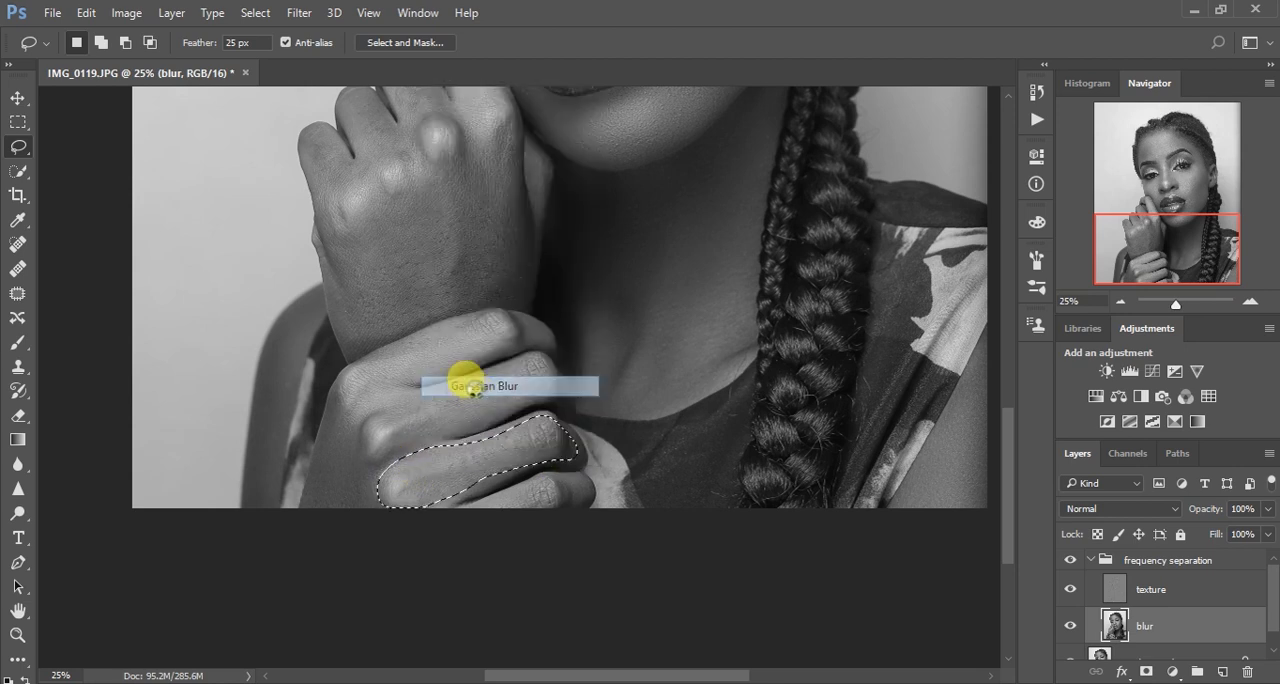
key(ctrl+d)
mouse_move(511, 494)
mouse_down()
mouse_move(475, 514)
mouse_move(526, 530)
mouse_move(576, 512)
mouse_move(590, 491)
mouse_move(543, 479)
mouse_move(472, 507)
mouse_up()
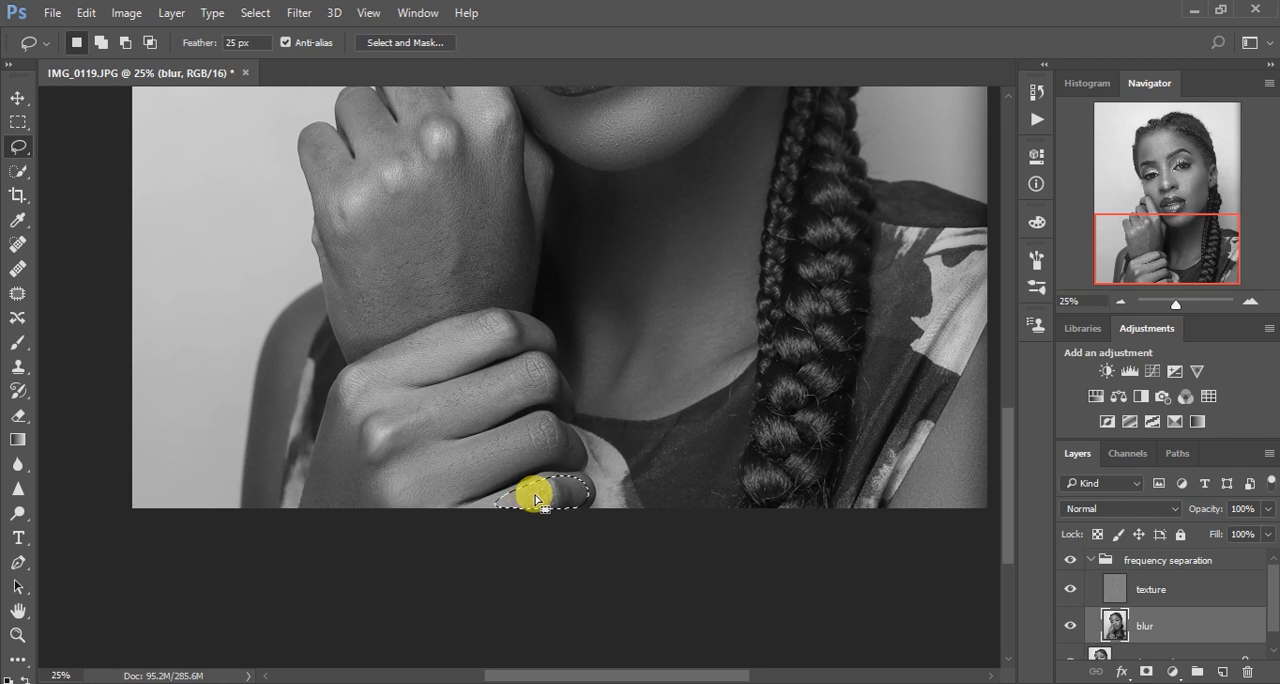
right_click(535, 500)
click(583, 487)
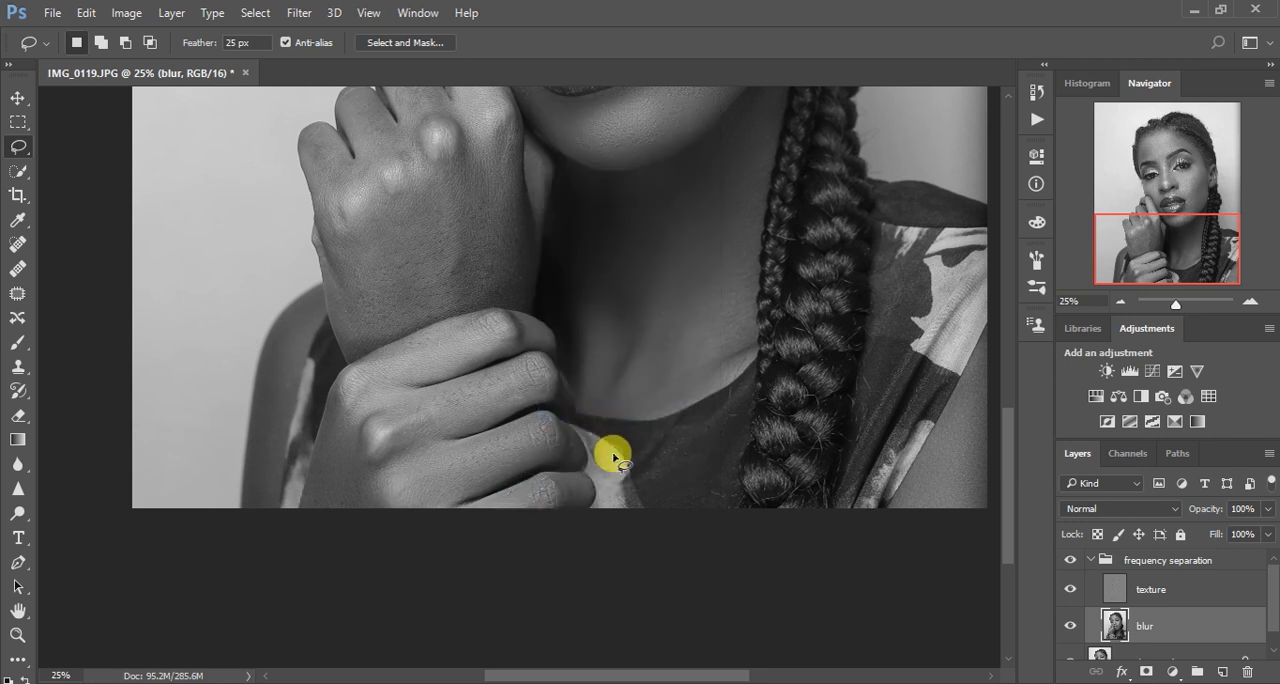
Lasso the two upper fingers of the gripping hand separately, knuckles included, and reapply the Gaussian Blur to each, deselecting after each
mouse_move(386, 400)
mouse_down()
mouse_move(363, 400)
mouse_move(372, 458)
mouse_move(523, 395)
mouse_move(547, 404)
mouse_move(558, 382)
mouse_move(545, 358)
mouse_move(505, 362)
mouse_move(380, 400)
mouse_up()
right_click(448, 399)
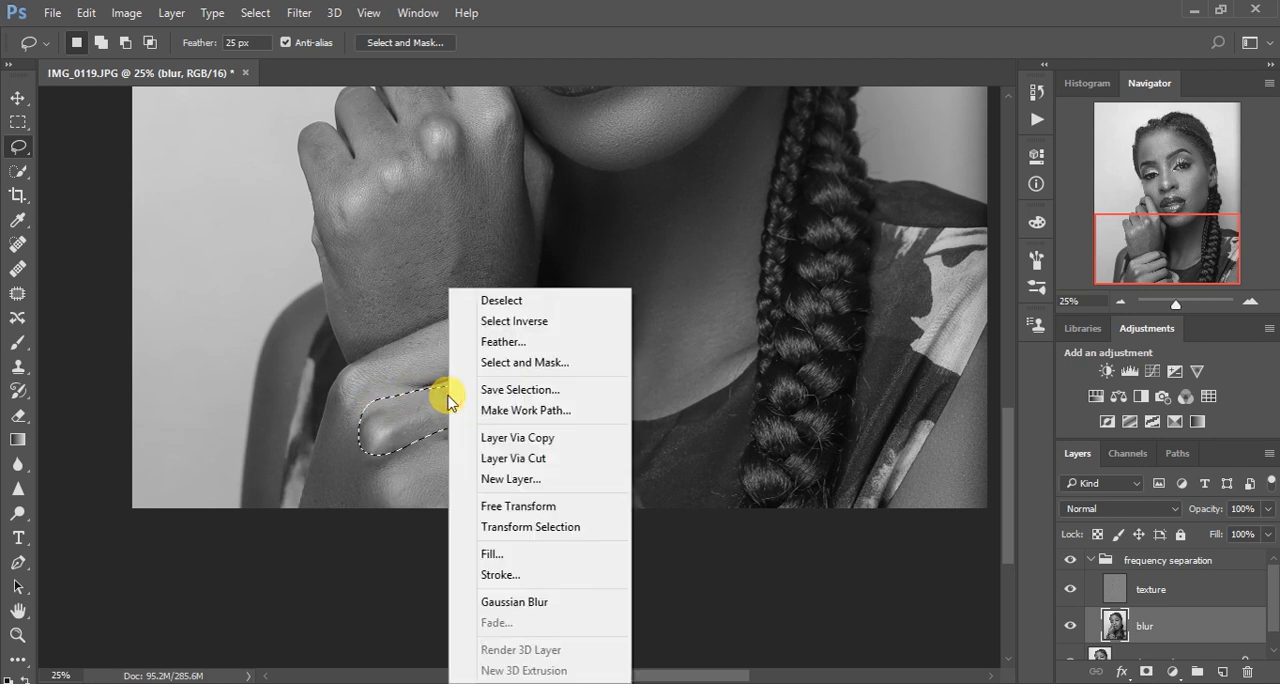
click(531, 604)
key(ctrl+d)
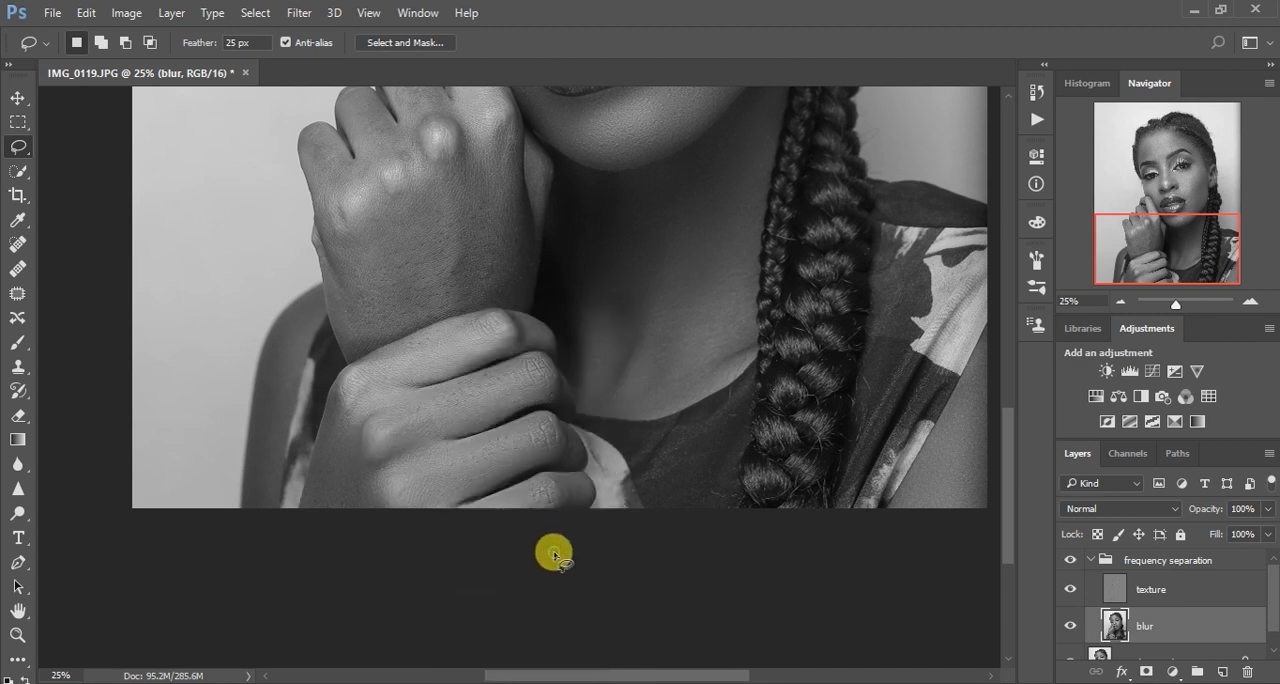
mouse_move(341, 383)
mouse_down()
mouse_move(355, 397)
mouse_move(529, 347)
mouse_move(544, 330)
mouse_move(518, 313)
mouse_move(472, 325)
mouse_move(341, 384)
mouse_up()
right_click(390, 380)
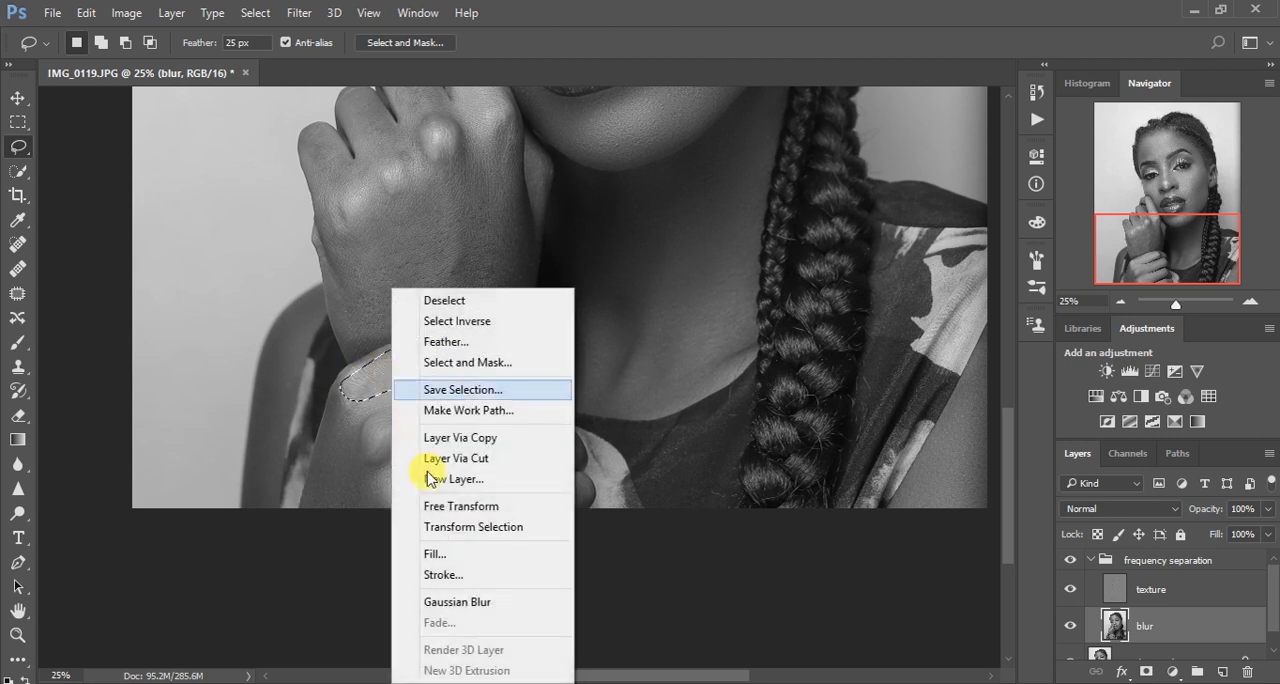
click(484, 601)
key(ctrl+d)
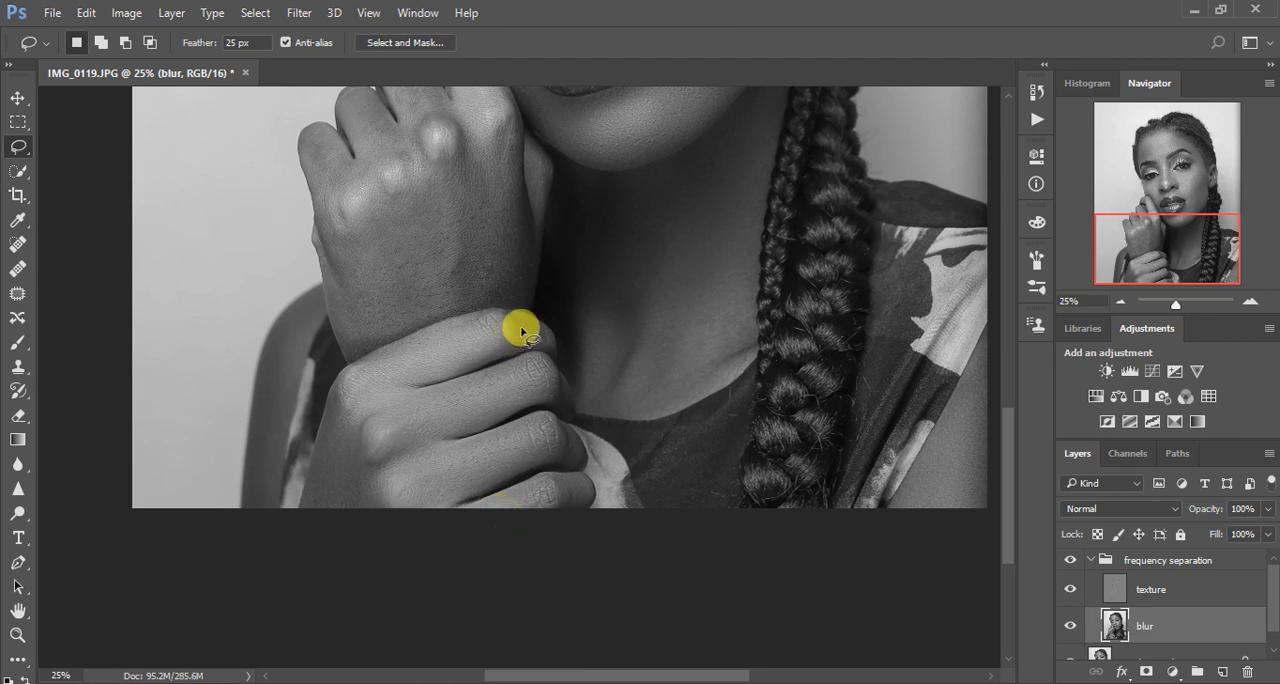
Toggle the frequency separation group's visibility to compare the gripping hand and neck before and after smoothing
click(1070, 561)
click(1070, 561)
click(1070, 561)
click(1070, 561)
click(1070, 561)
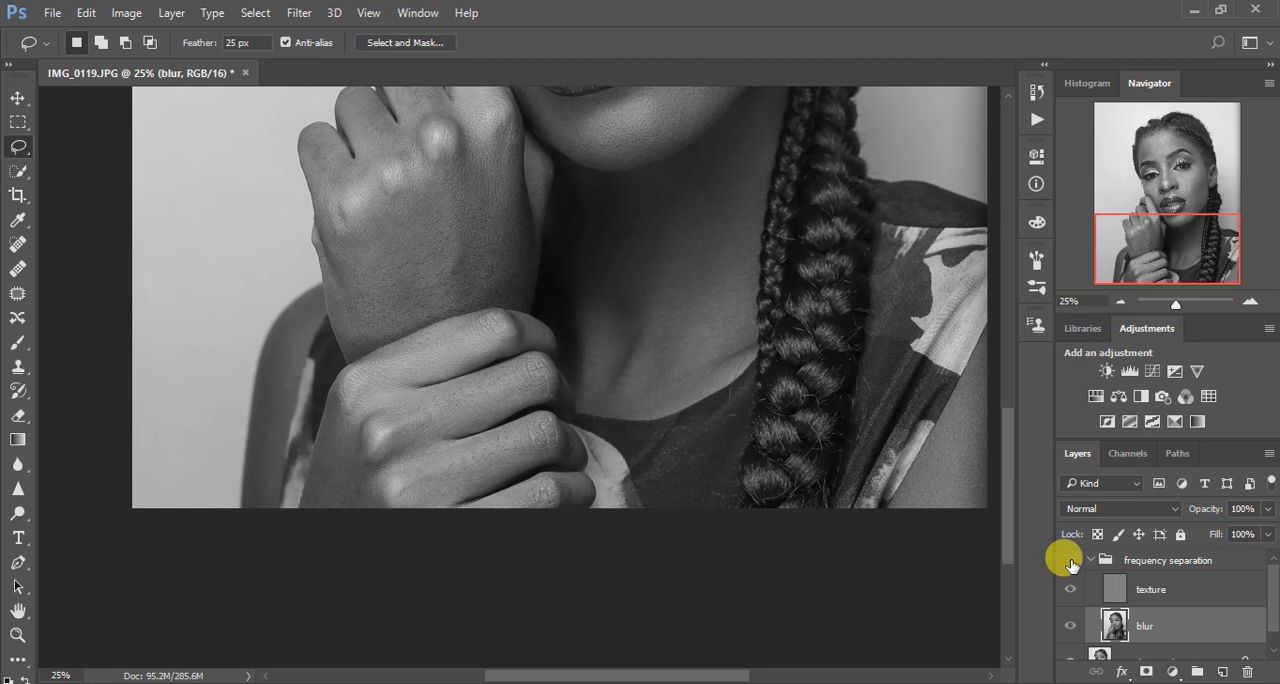
click(1070, 561)
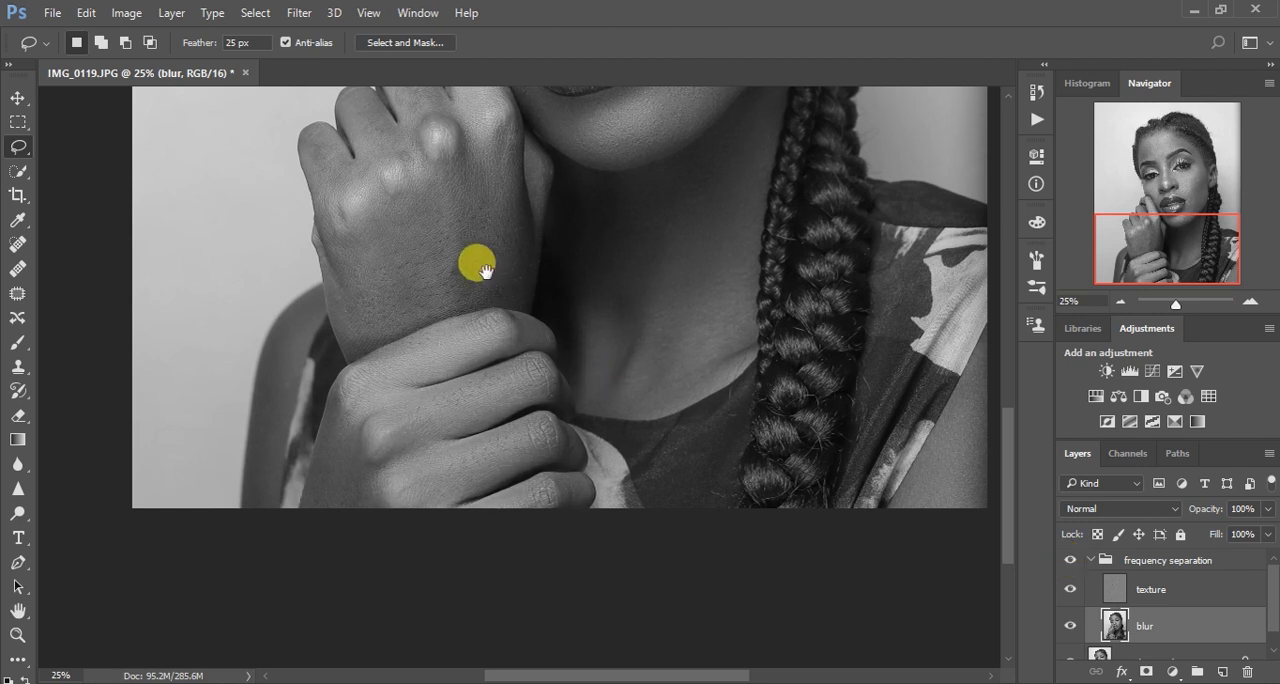
Lasso the back of the raised hand from below the knuckles to the wrist, reapply the Gaussian Blur and deselect
drag(485, 277, 514, 451)
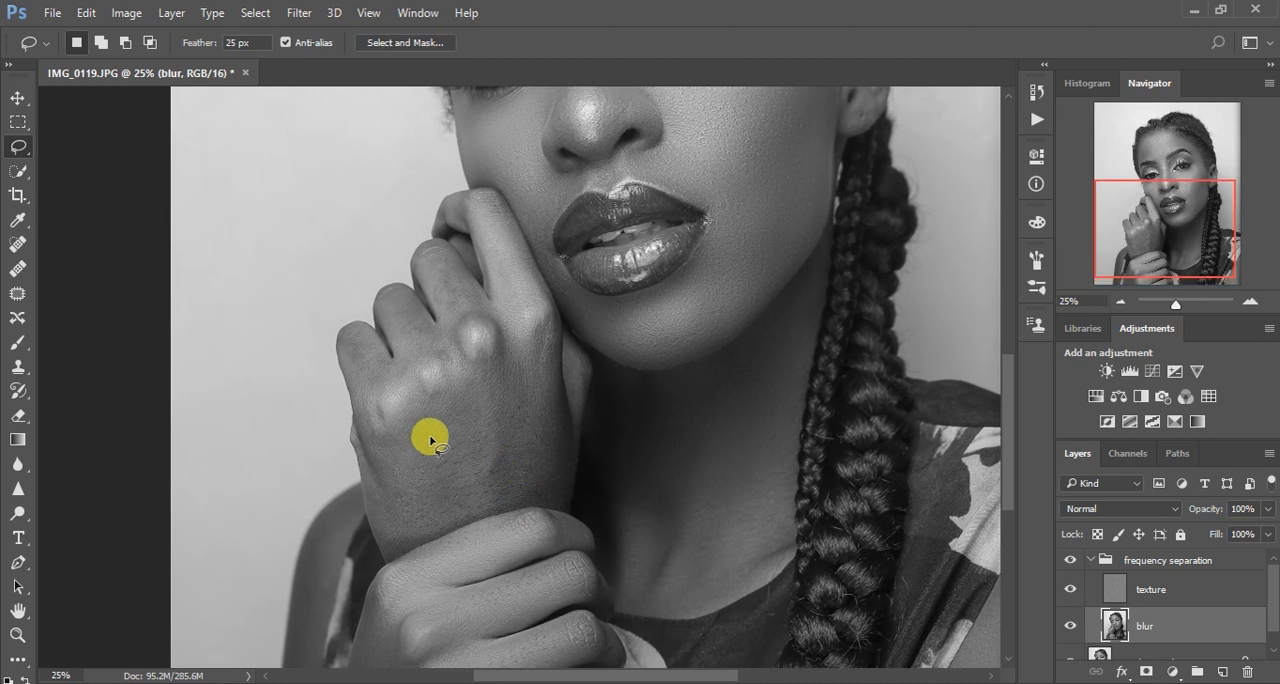
mouse_move(370, 418)
mouse_down()
mouse_move(405, 409)
mouse_move(515, 335)
mouse_move(545, 335)
mouse_move(568, 495)
mouse_move(386, 555)
mouse_move(357, 441)
mouse_move(358, 419)
mouse_move(385, 405)
mouse_up()
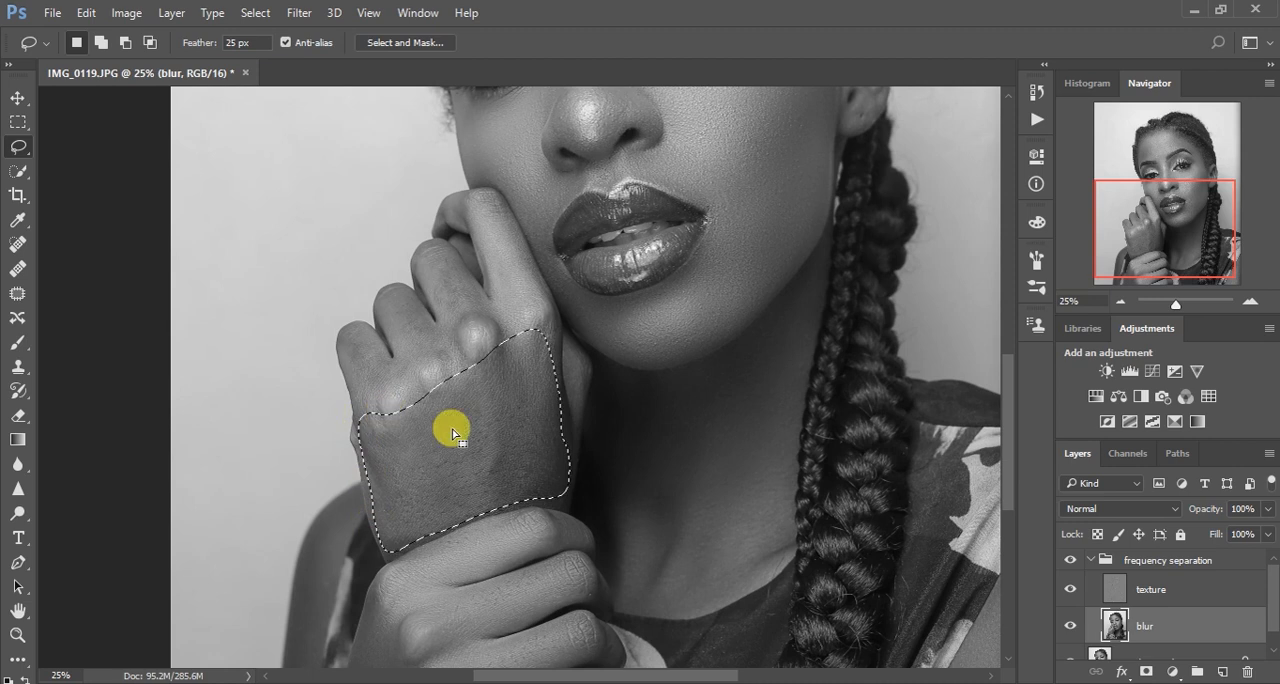
right_click(451, 429)
click(515, 345)
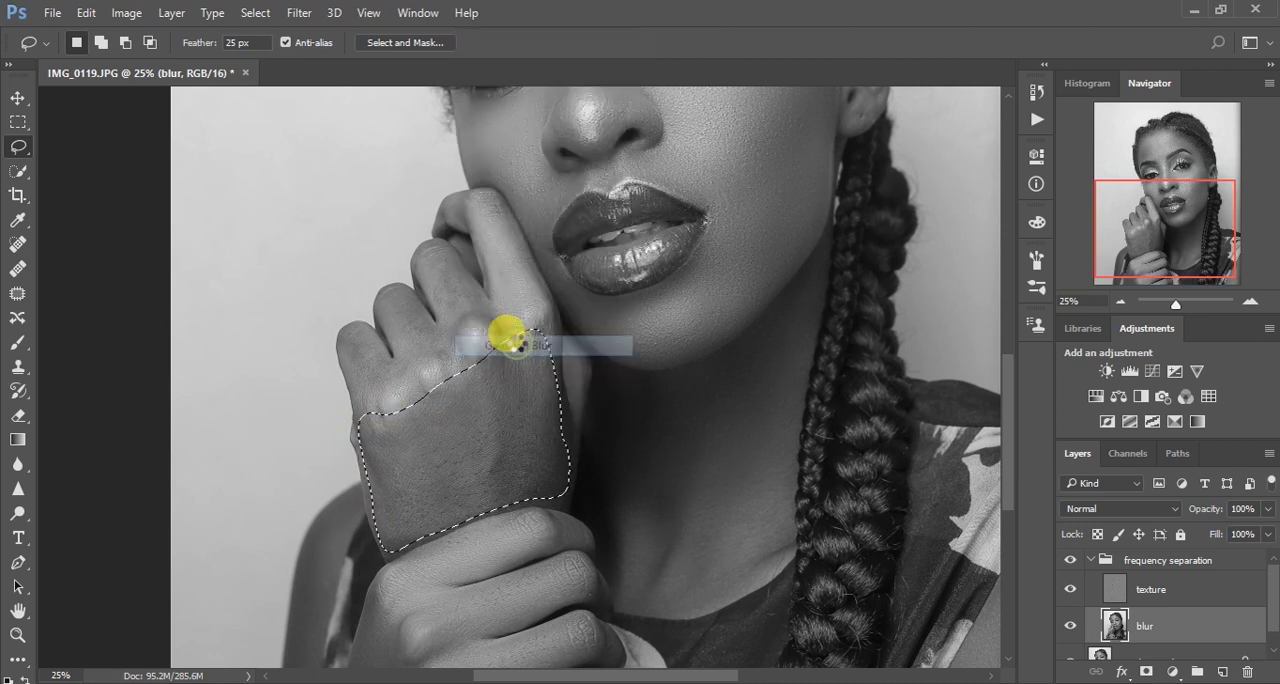
key(ctrl+d)
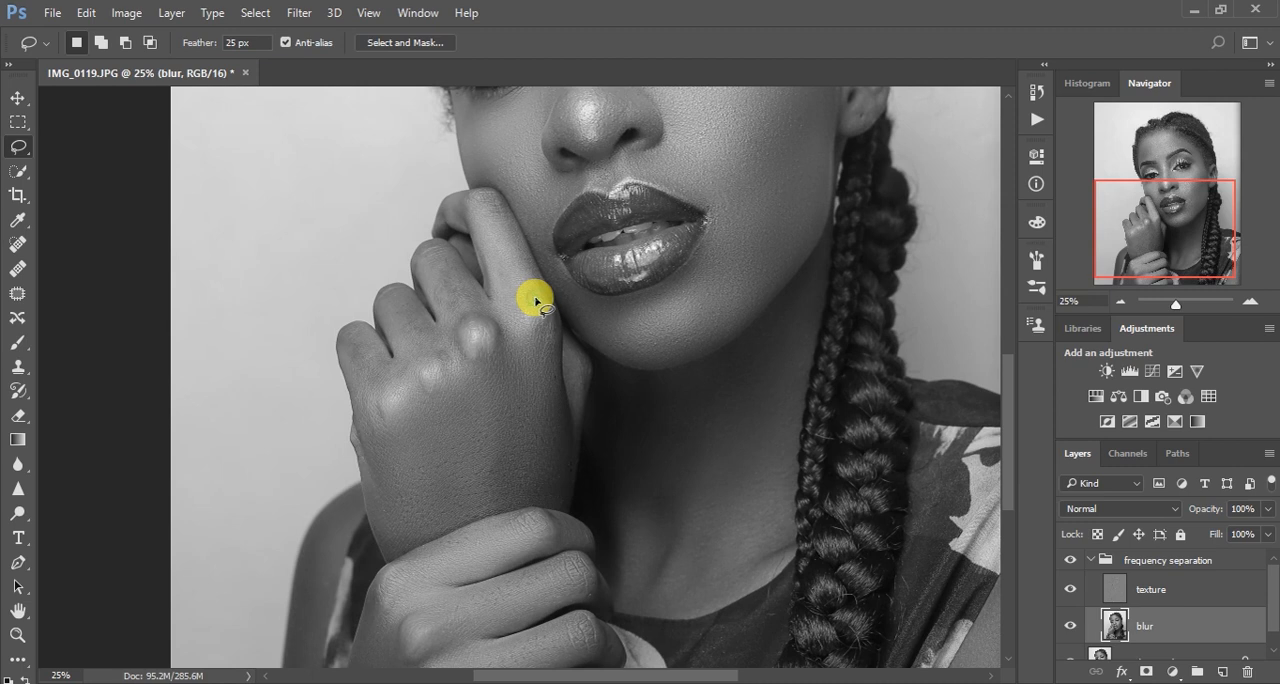
Lasso the narrow strip of the raised hand's far edge beside the neck, reapply the Gaussian Blur and deselect
drag(543, 316, 551, 354)
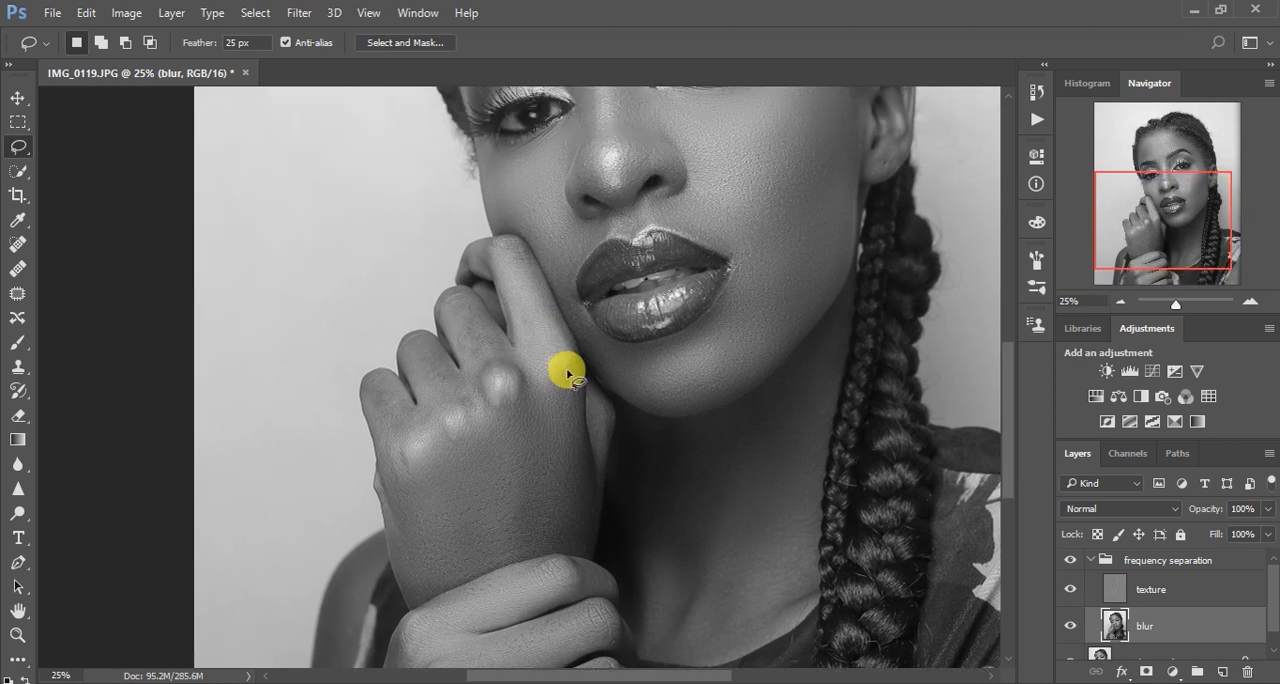
mouse_move(591, 406)
mouse_down()
mouse_move(597, 446)
mouse_move(594, 391)
mouse_move(595, 412)
mouse_up()
right_click(594, 412)
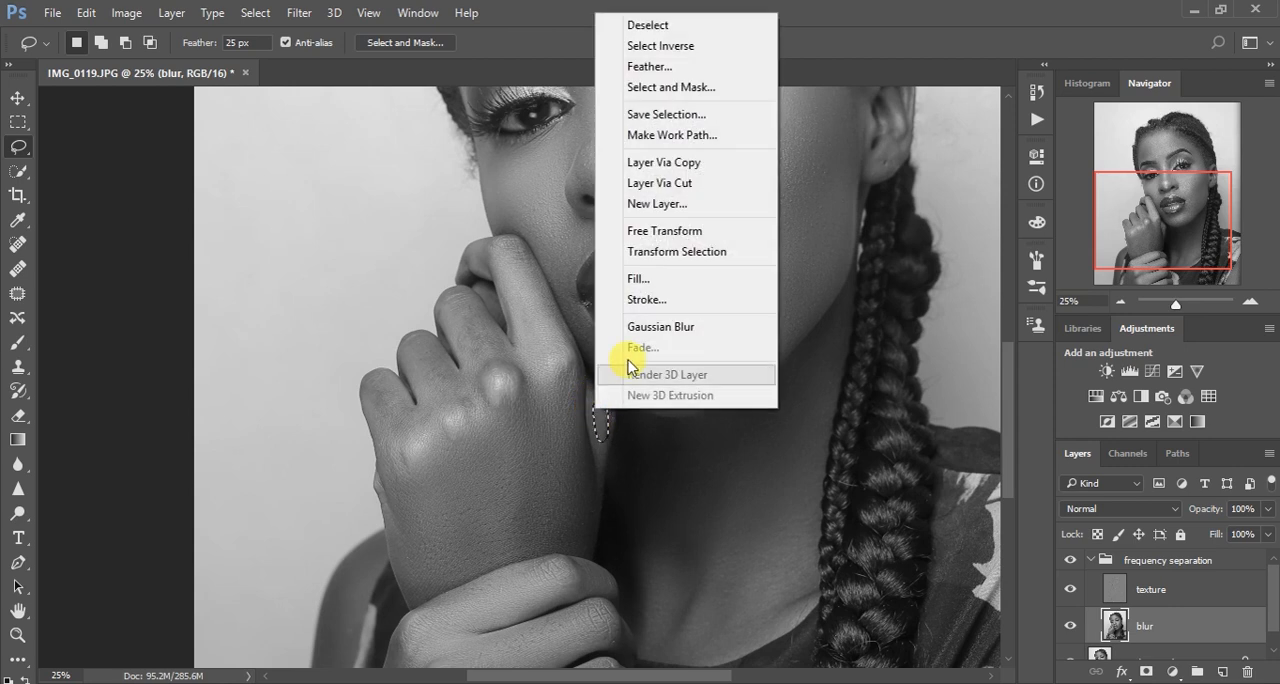
click(651, 327)
key(ctrl+d)
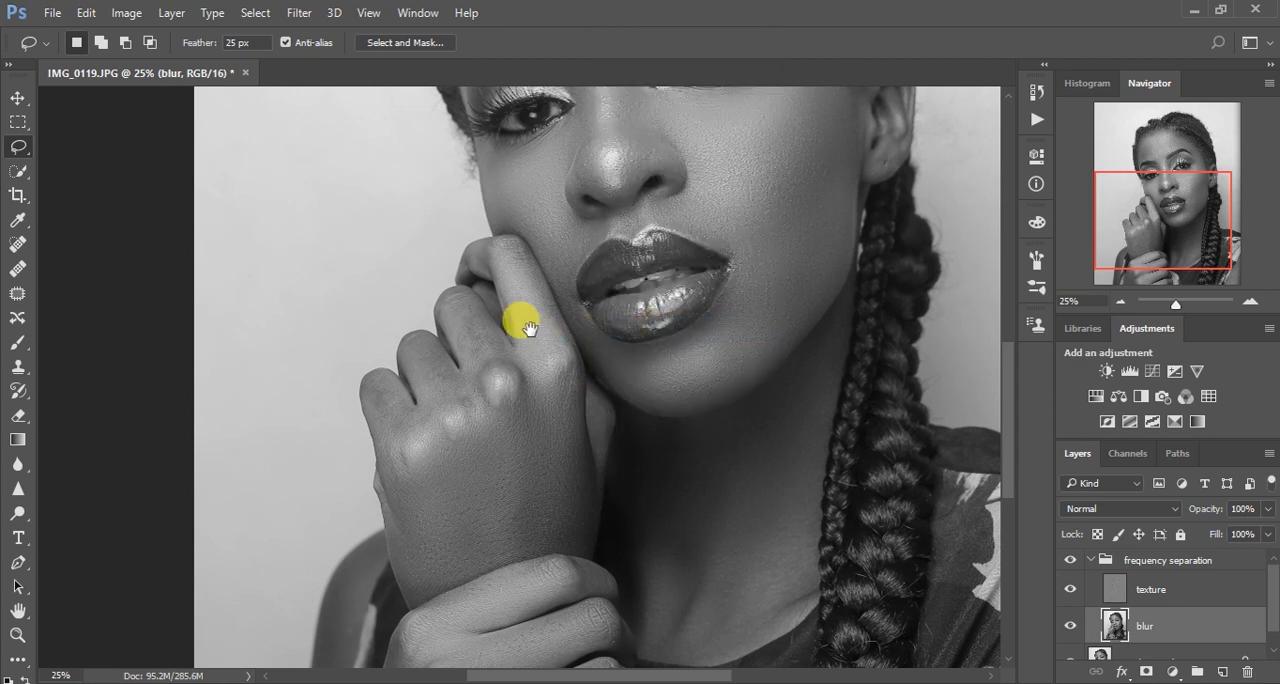
Lasso the raised hand's little finger down past its knuckle, reapply the Gaussian Blur and deselect
drag(528, 332, 584, 428)
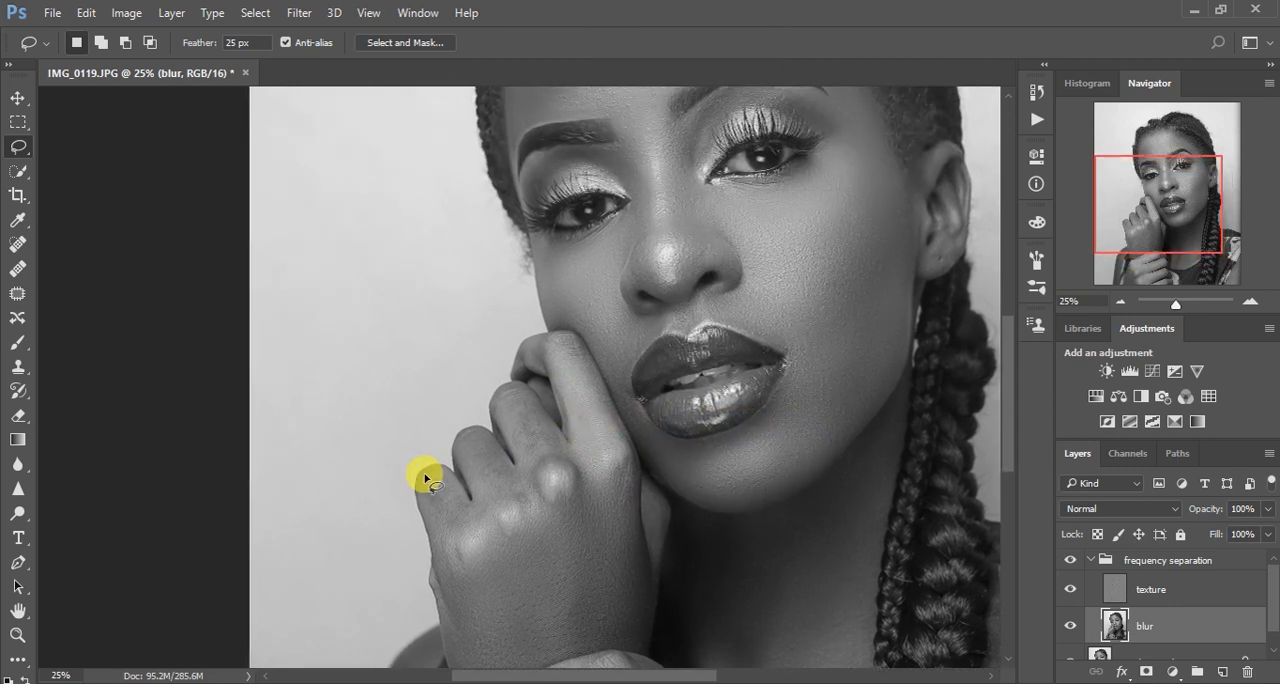
mouse_move(434, 471)
mouse_down()
mouse_move(477, 512)
mouse_move(483, 553)
mouse_move(468, 576)
mouse_move(442, 553)
mouse_move(426, 480)
mouse_up()
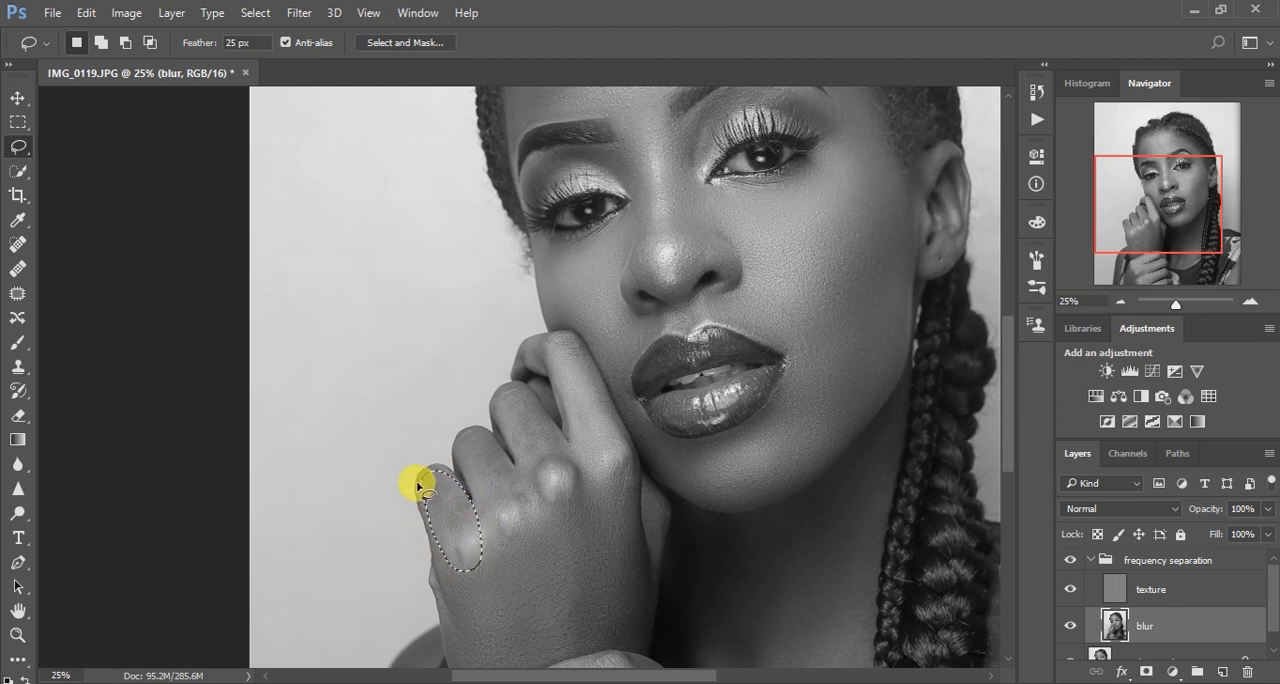
right_click(459, 515)
click(532, 435)
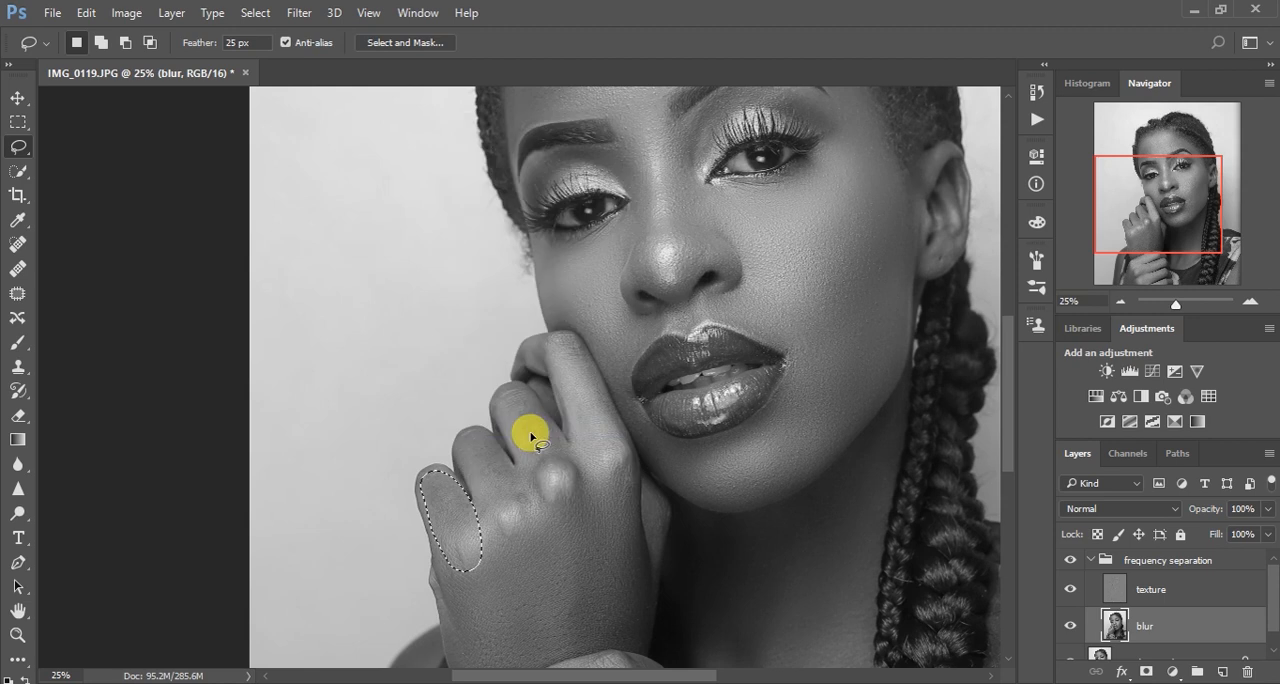
key(ctrl+d)
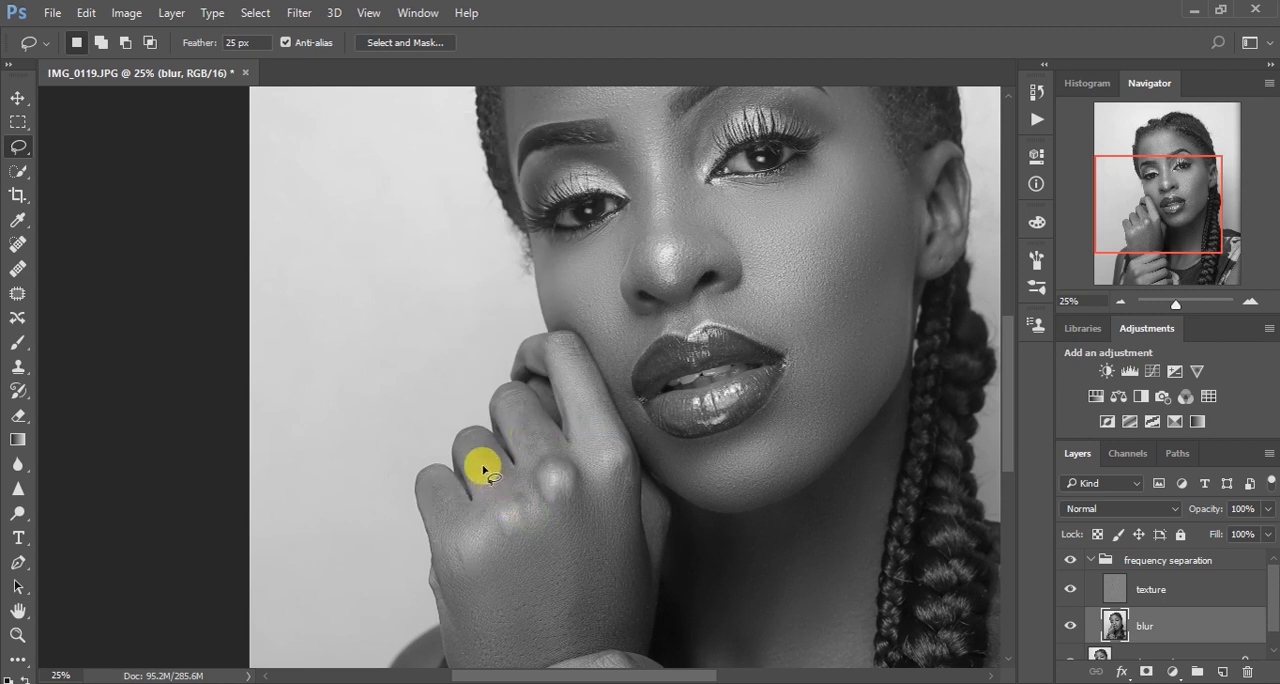
Lasso the raised hand's ring and middle fingers one at a time, reapply the Gaussian Blur to each and deselect
mouse_move(467, 436)
mouse_down()
mouse_move(497, 448)
mouse_move(526, 529)
mouse_move(491, 516)
mouse_move(458, 443)
mouse_up()
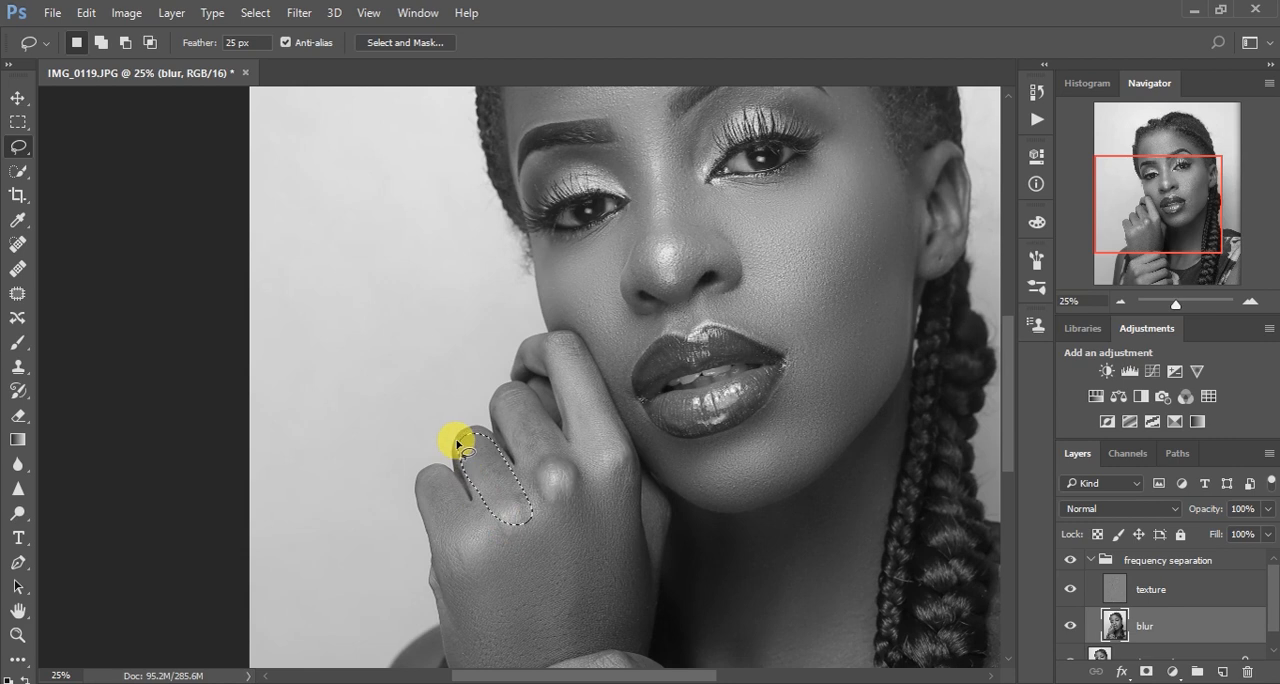
right_click(486, 459)
click(547, 380)
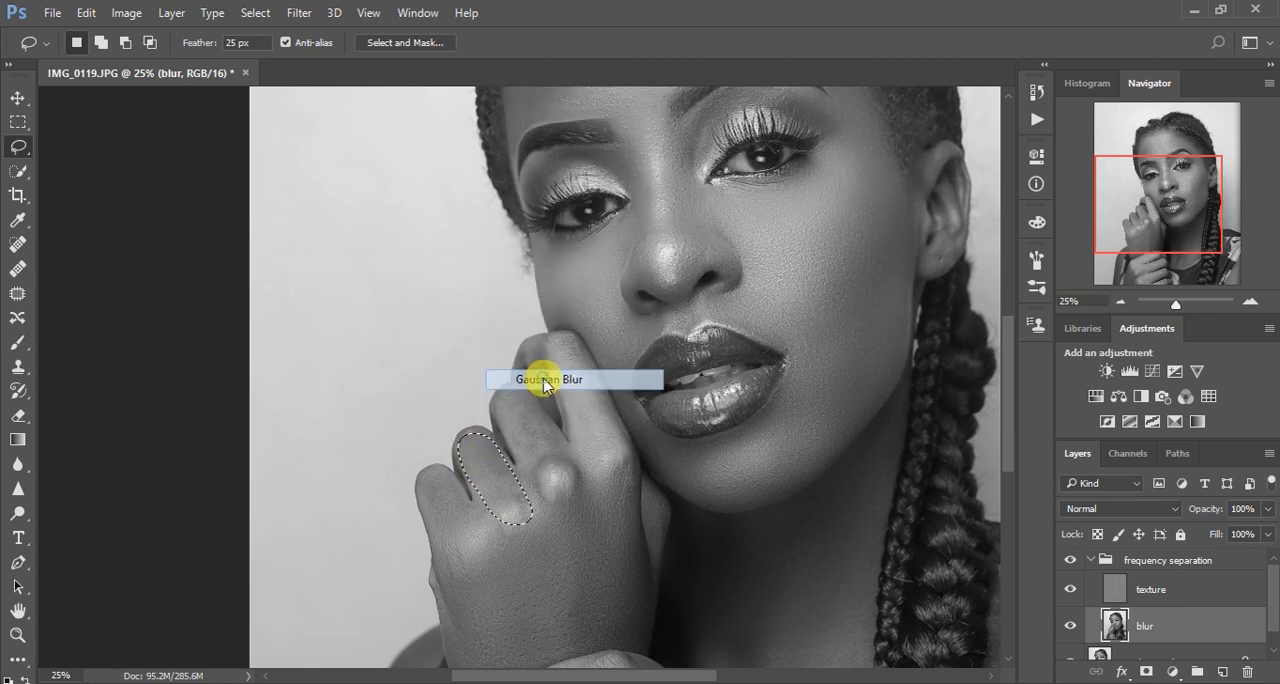
mouse_move(522, 390)
mouse_down()
mouse_move(587, 478)
mouse_move(563, 505)
mouse_move(538, 497)
mouse_move(497, 403)
mouse_up()
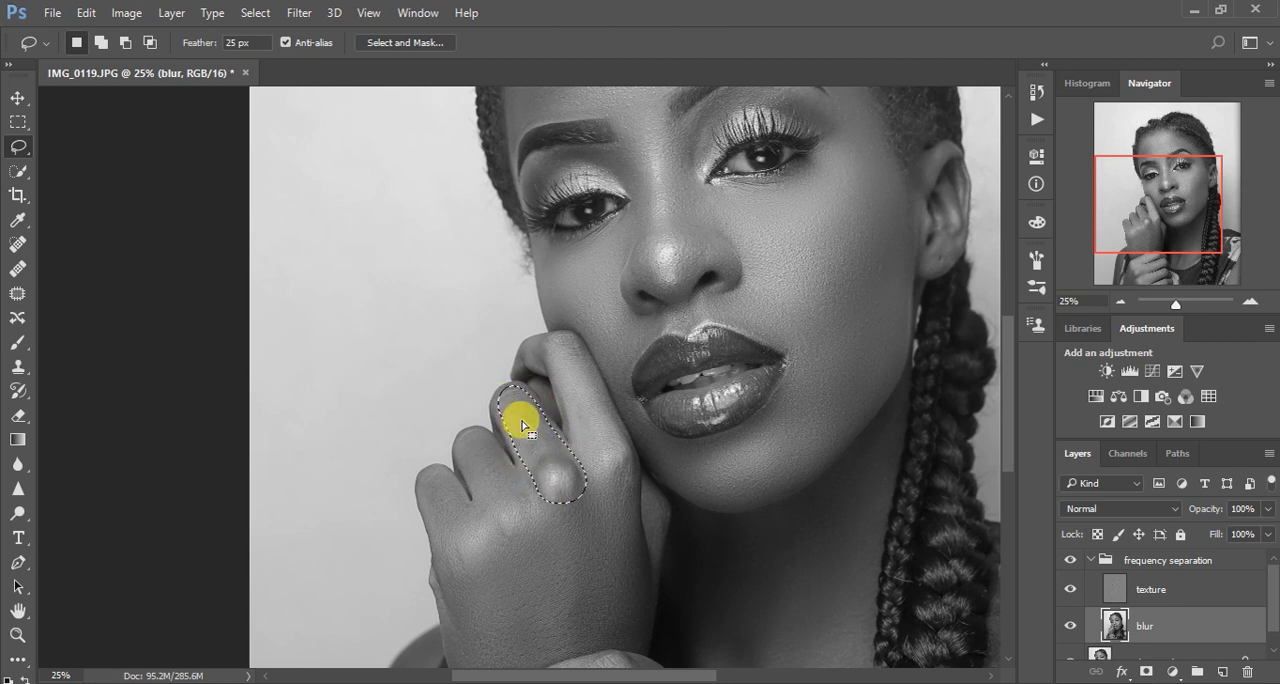
right_click(517, 416)
click(580, 337)
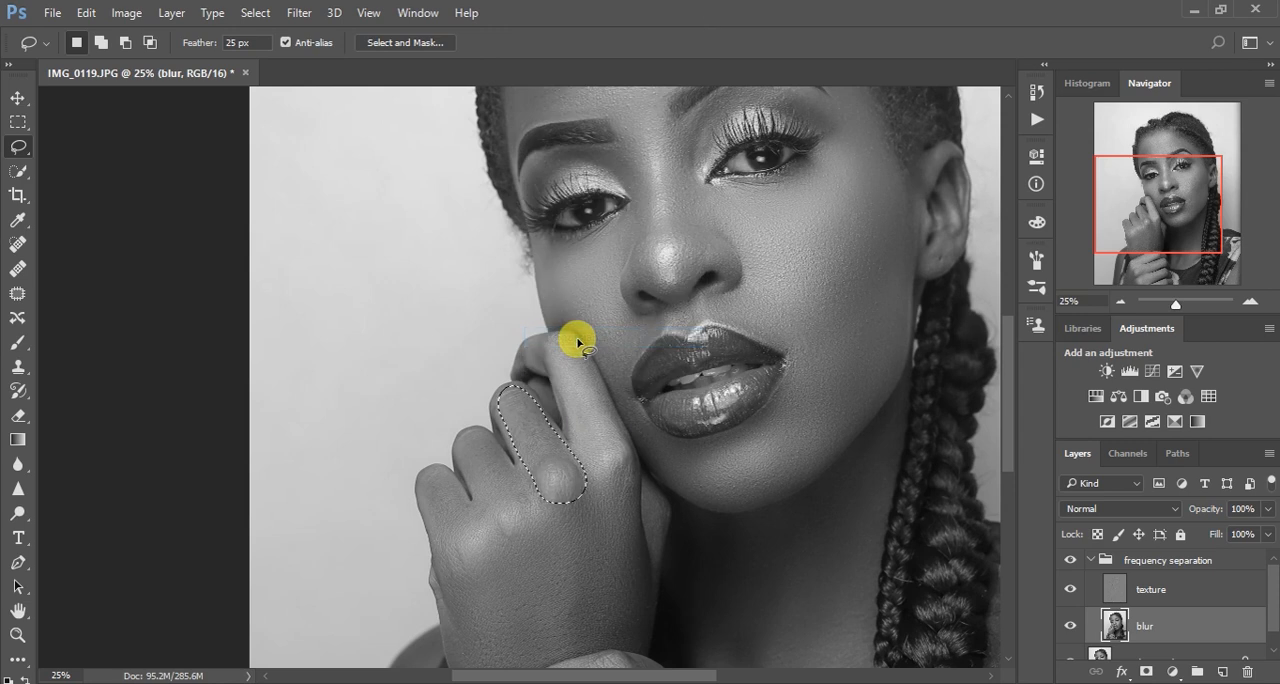
click(586, 404)
Lasso the raised hand's index finger along the cheek down to its knuckle, reapply the Gaussian Blur and deselect
mouse_move(528, 355)
mouse_down()
mouse_move(566, 391)
mouse_move(580, 446)
mouse_move(620, 505)
mouse_move(624, 462)
mouse_move(588, 360)
mouse_move(556, 340)
mouse_move(537, 345)
mouse_move(540, 368)
mouse_up()
right_click(576, 380)
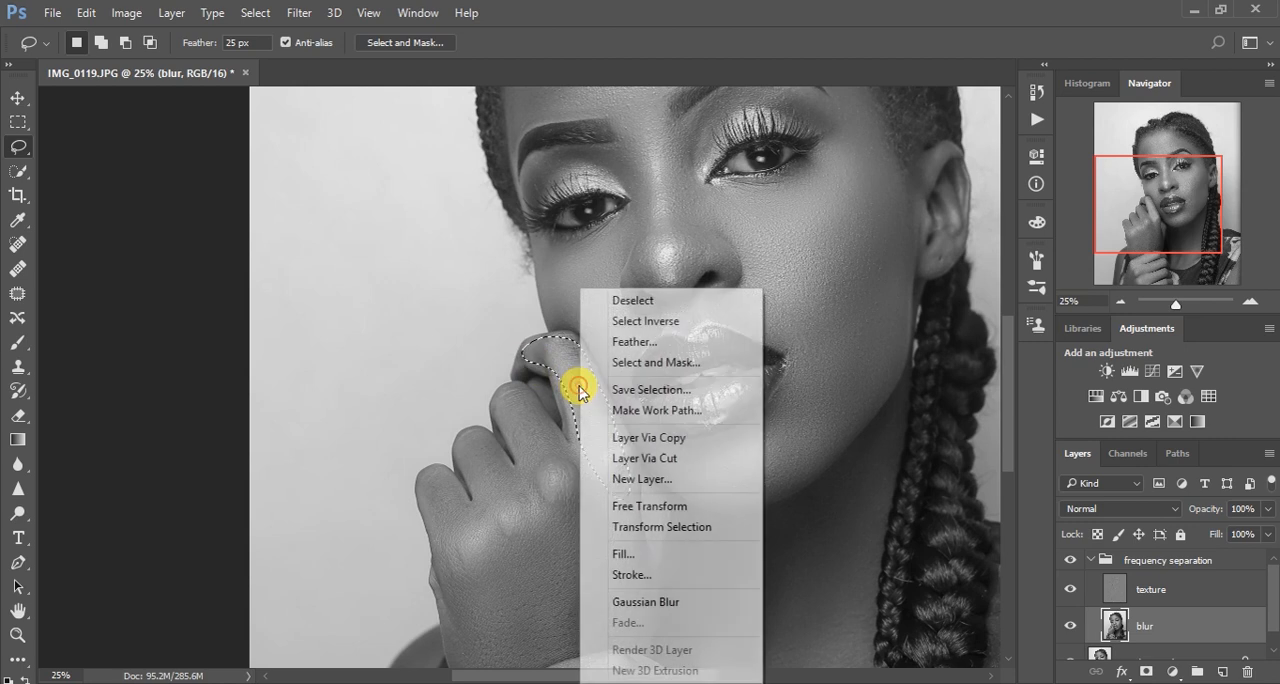
click(670, 602)
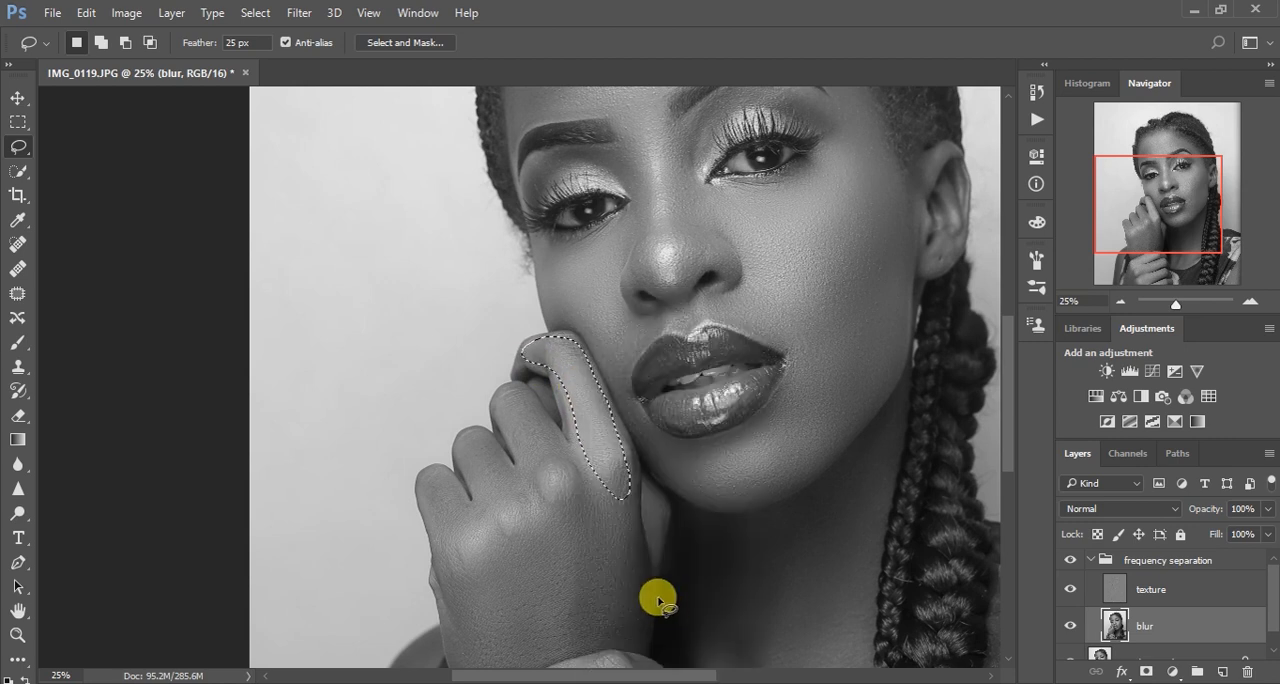
click(589, 545)
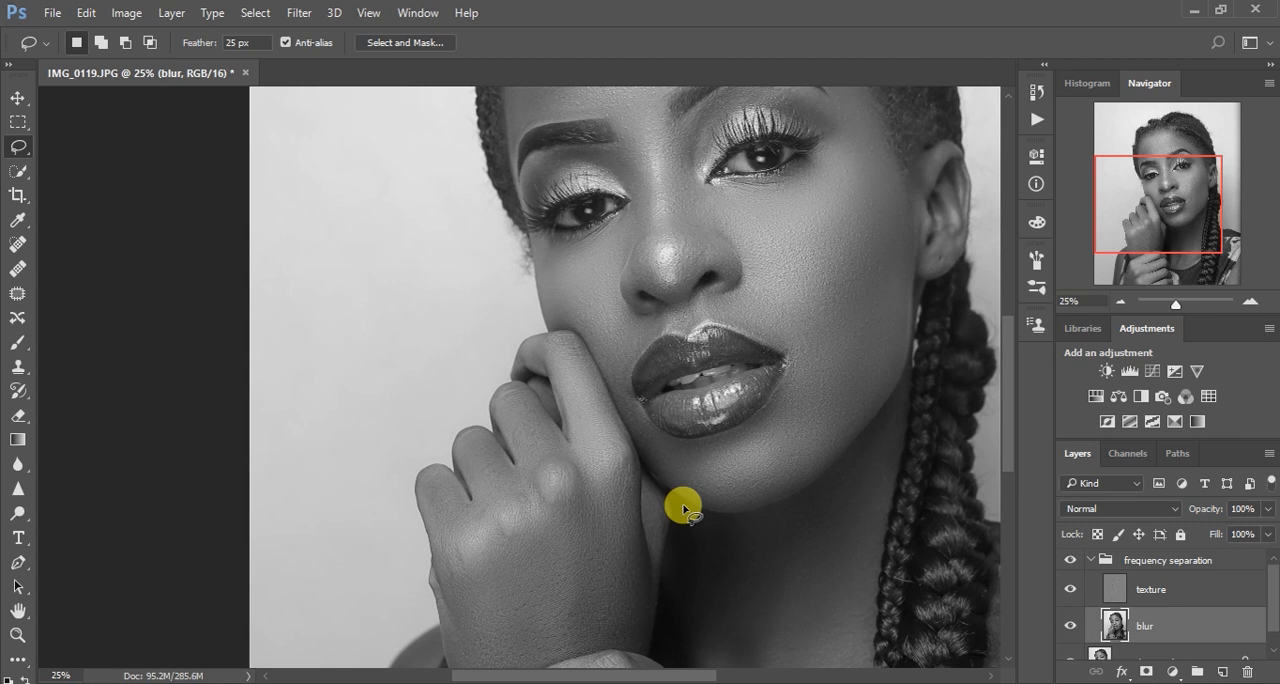
Compare the whole portrait before and after retouching by hiding and showing the frequency separation group
key(ctrl+minus)
key(ctrl+minus)
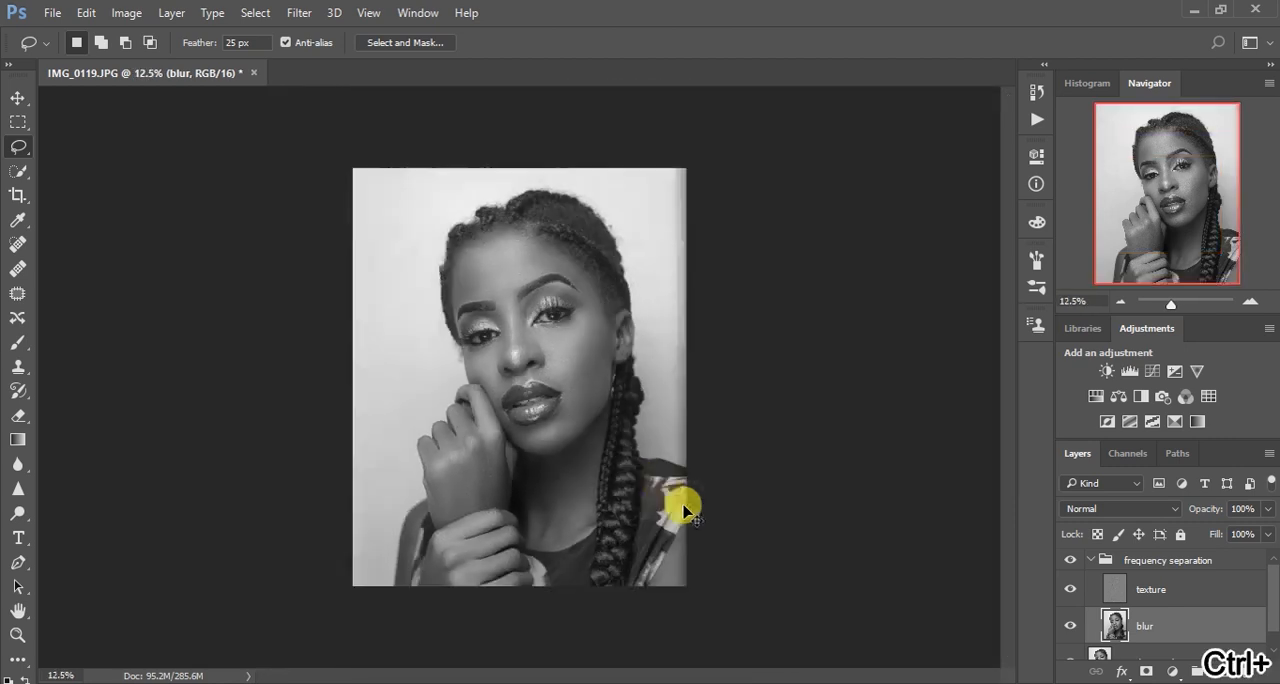
key(ctrl+plus)
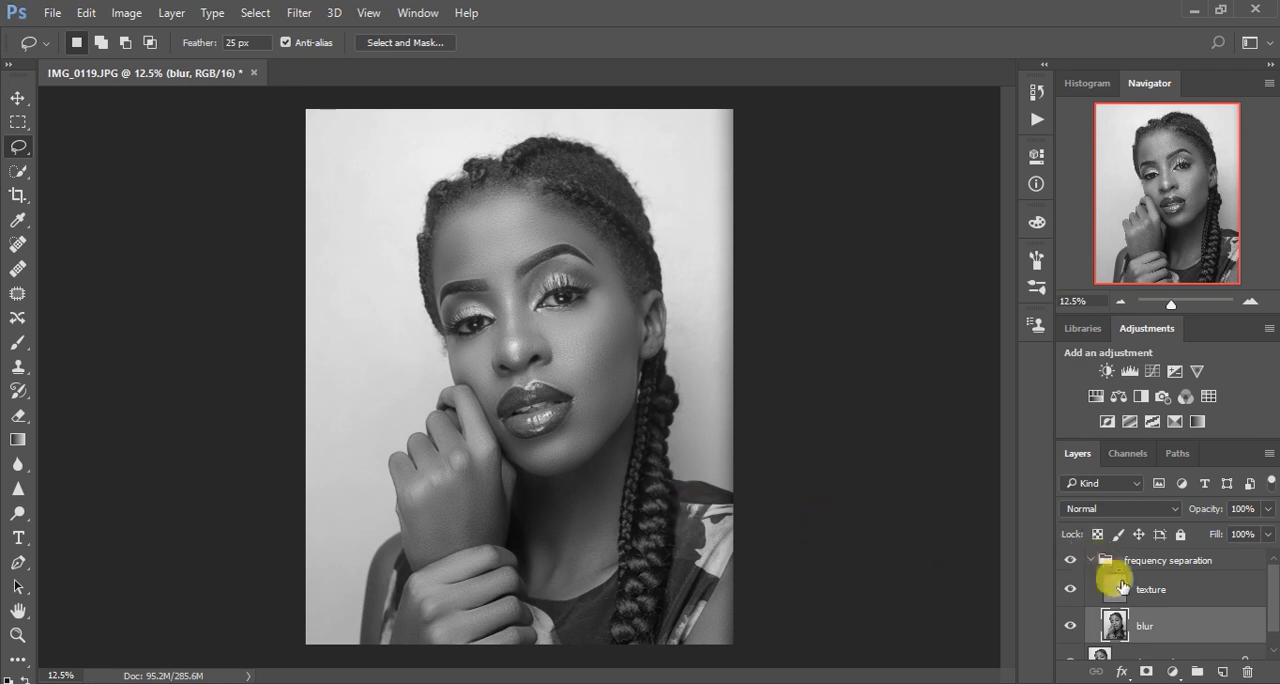
click(1070, 560)
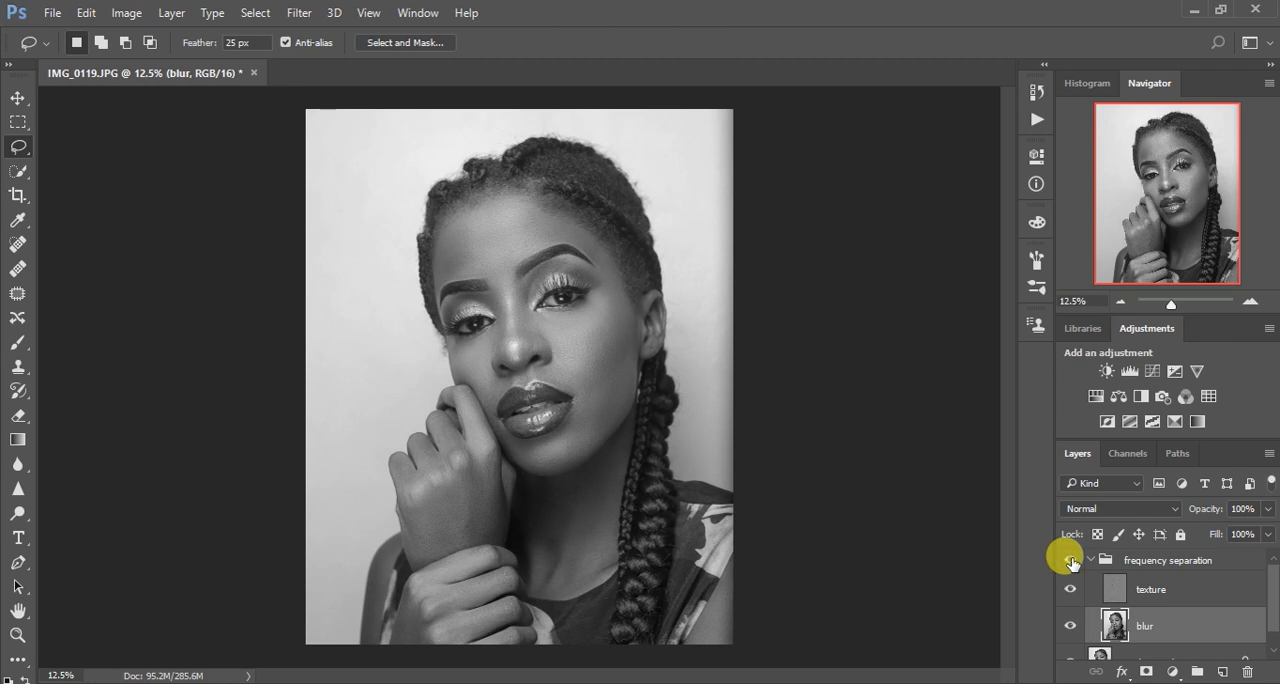
click(1071, 561)
click(1071, 561)
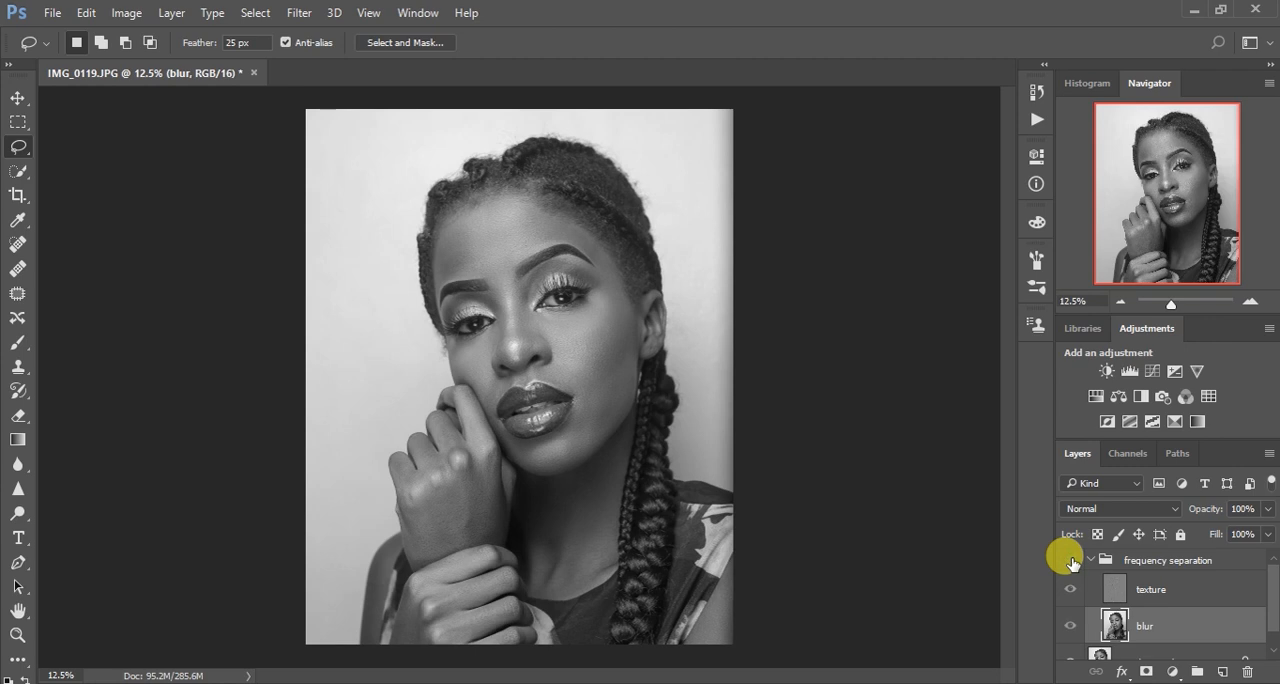
click(1071, 561)
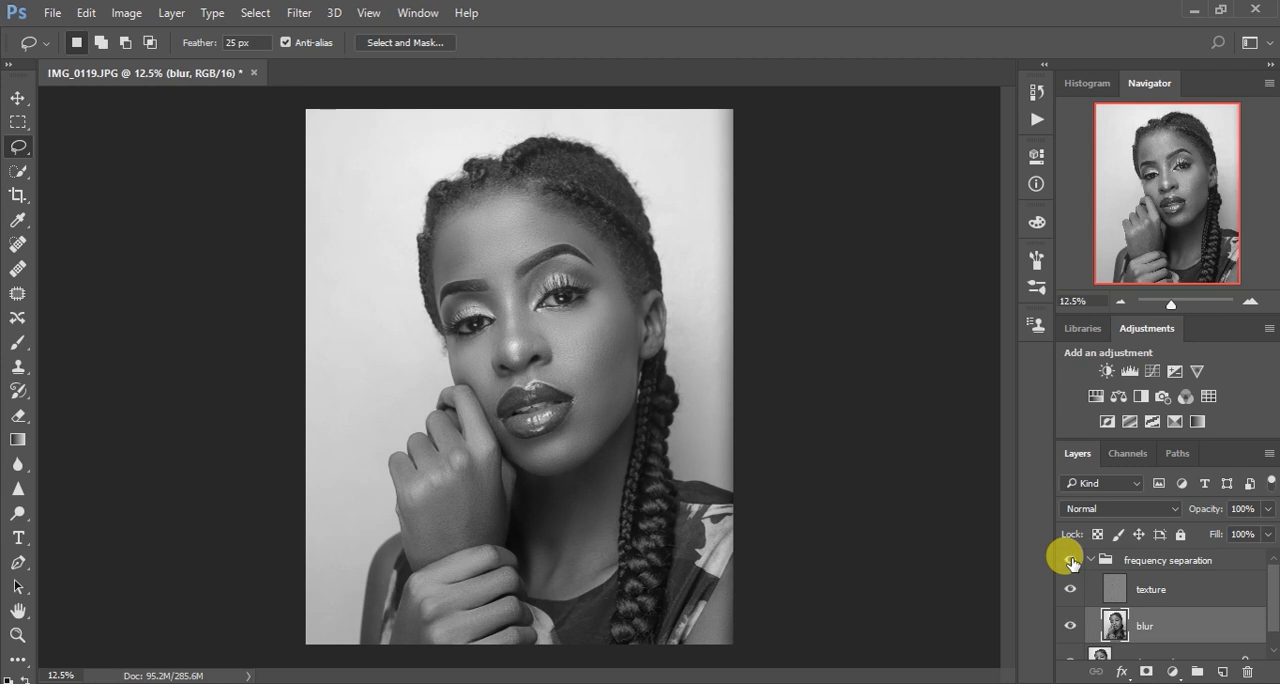